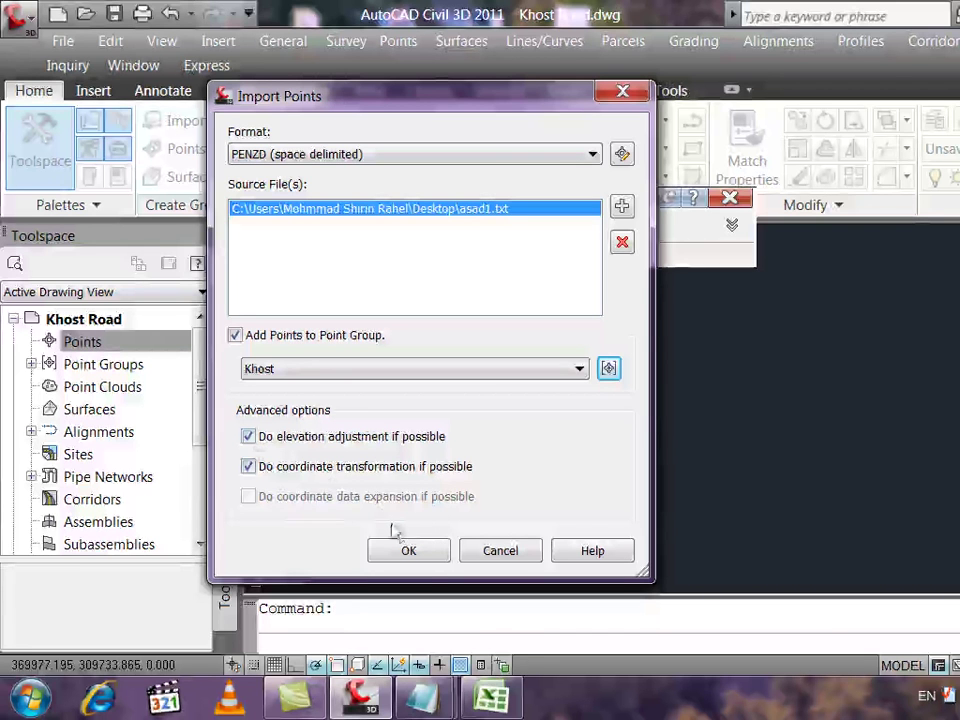
- Import the PENZD survey points into the Khost point group and close the Create Points toolbar
{"action": "left_click", "coordinate": [409, 551]}
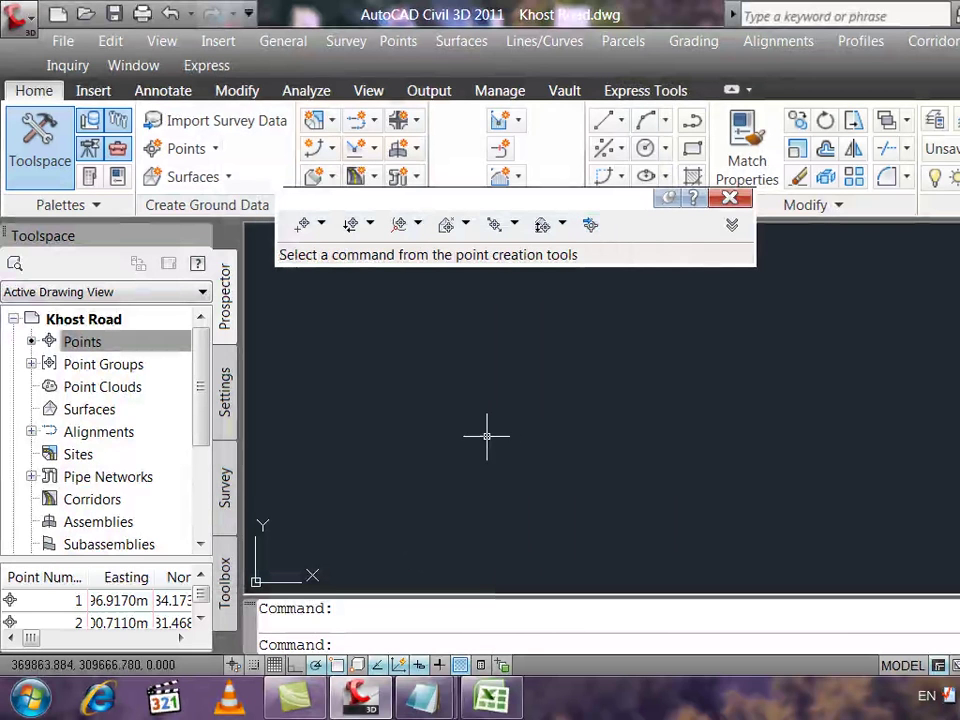
{"action": "left_click", "coordinate": [703, 62]}
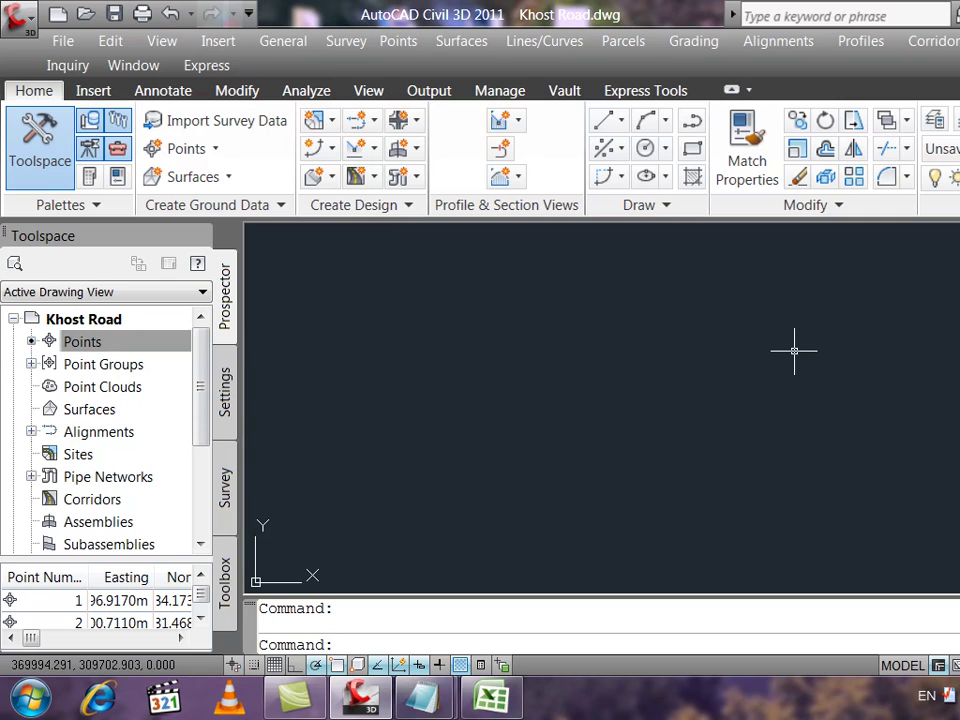
- Zoom to all imported points from Prospector and scroll-zoom around the road's point line
{"action": "left_click", "coordinate": [85, 342]}
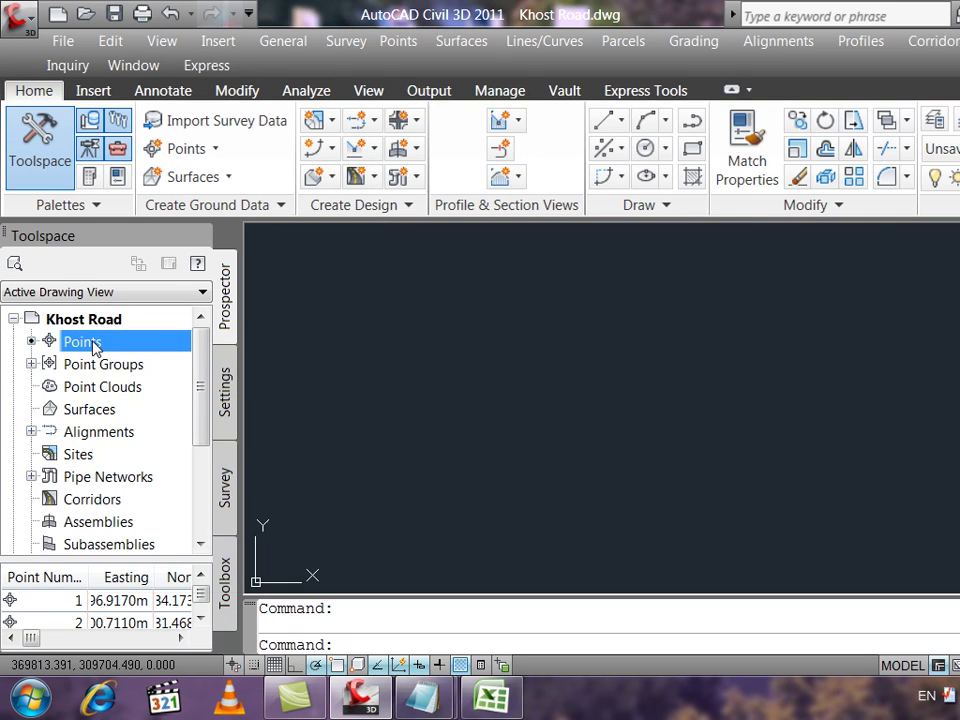
{"action": "right_click", "coordinate": [95, 347]}
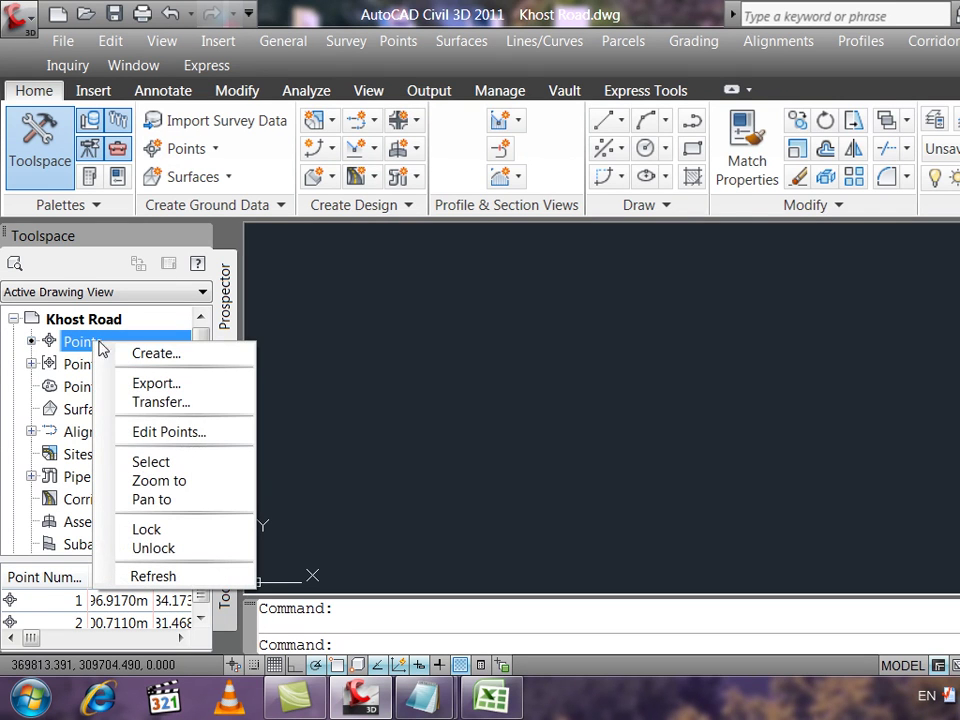
{"action": "left_click", "coordinate": [155, 480]}
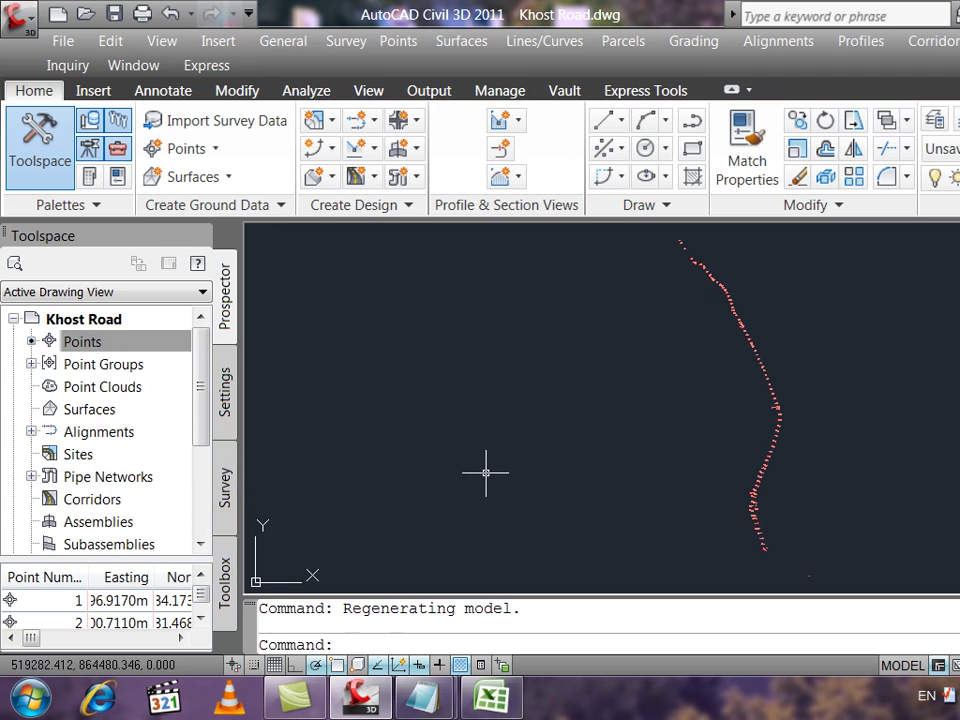
{"action": "scroll", "coordinate": [600, 285], "scroll_direction": "up", "scroll_amount": 1}
{"action": "scroll", "coordinate": [770, 375], "scroll_direction": "down", "scroll_amount": 2}
{"action": "scroll", "coordinate": [768, 375], "scroll_direction": "up", "scroll_amount": 3}
{"action": "scroll", "coordinate": [766, 375], "scroll_direction": "up", "scroll_amount": 5}
{"action": "scroll", "coordinate": [766, 375], "scroll_direction": "down", "scroll_amount": 5}
{"action": "scroll", "coordinate": [745, 355], "scroll_direction": "down", "scroll_amount": 4}
{"action": "scroll", "coordinate": [738, 346], "scroll_direction": "up", "scroll_amount": 5}
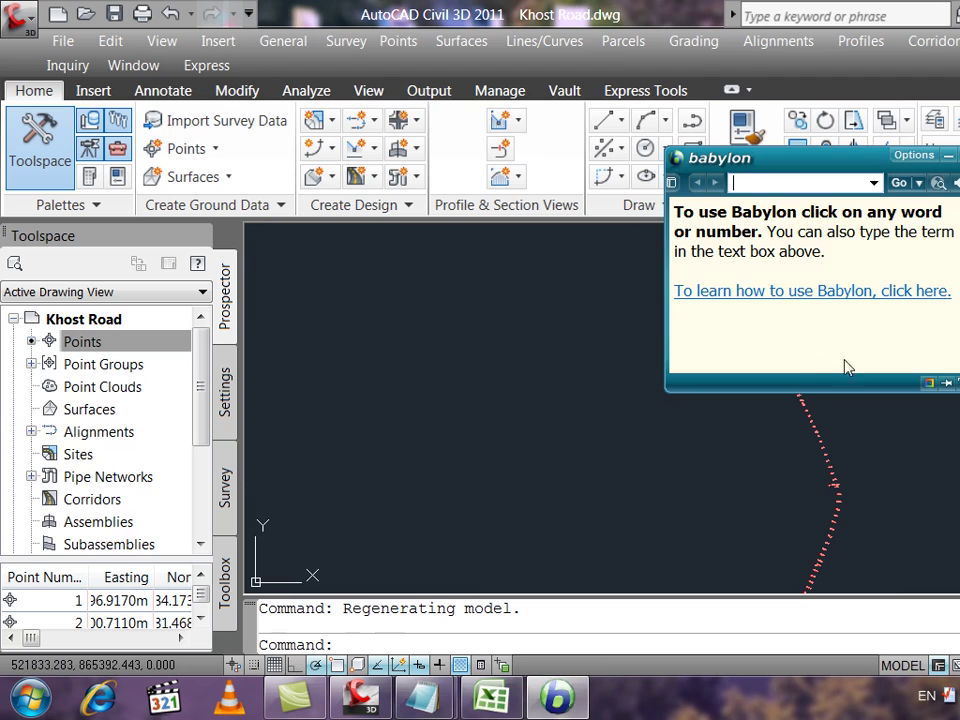
{"action": "scroll", "coordinate": [790, 366], "scroll_direction": "down", "scroll_amount": 2}
{"action": "scroll", "coordinate": [800, 428], "scroll_direction": "down", "scroll_amount": 2}
{"action": "scroll", "coordinate": [800, 428], "scroll_direction": "up", "scroll_amount": 2}
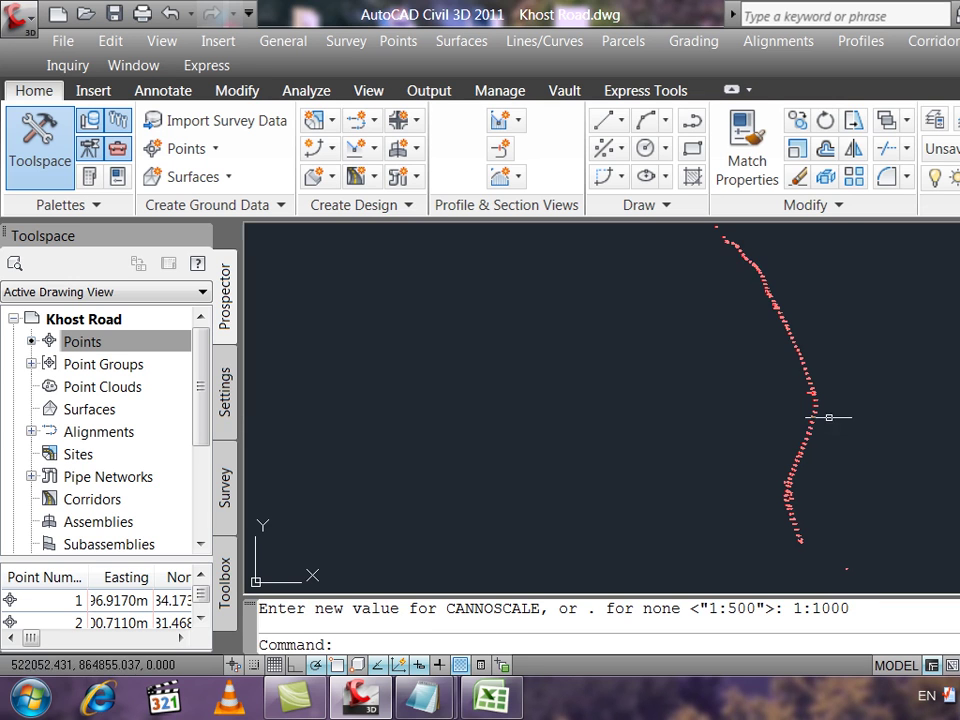
{"action": "scroll", "coordinate": [793, 377], "scroll_direction": "up", "scroll_amount": 2}
{"action": "scroll", "coordinate": [879, 396], "scroll_direction": "up", "scroll_amount": 3}
{"action": "scroll", "coordinate": [879, 422], "scroll_direction": "up", "scroll_amount": 3}
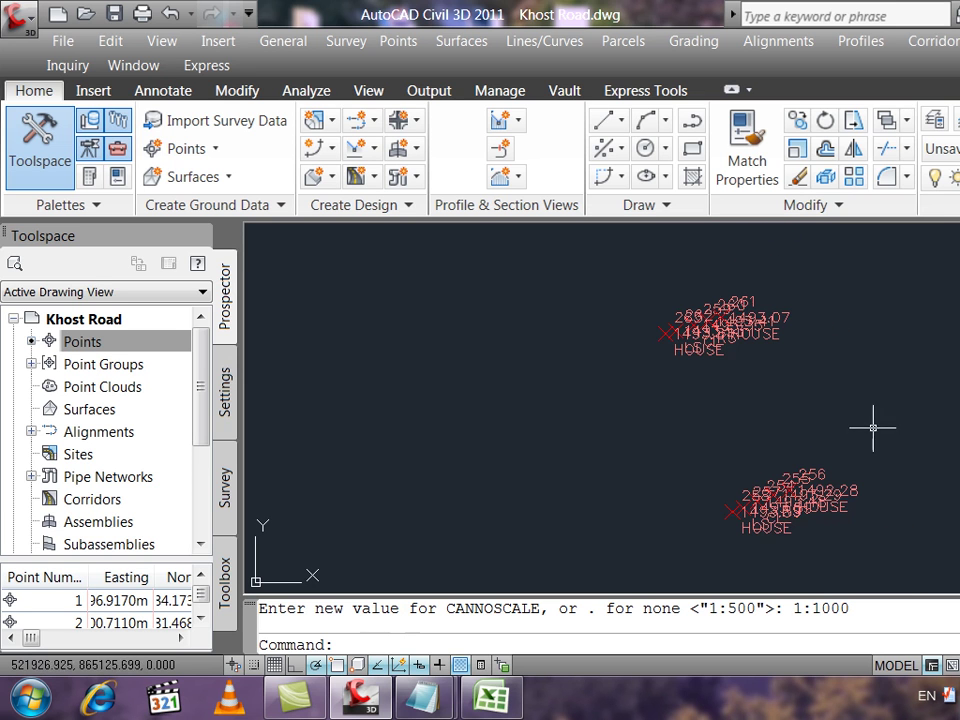
{"action": "scroll", "coordinate": [656, 334], "scroll_direction": "up", "scroll_amount": 4}
{"action": "scroll", "coordinate": [678, 333], "scroll_direction": "up", "scroll_amount": 1}
{"action": "scroll", "coordinate": [722, 383], "scroll_direction": "down", "scroll_amount": 3}
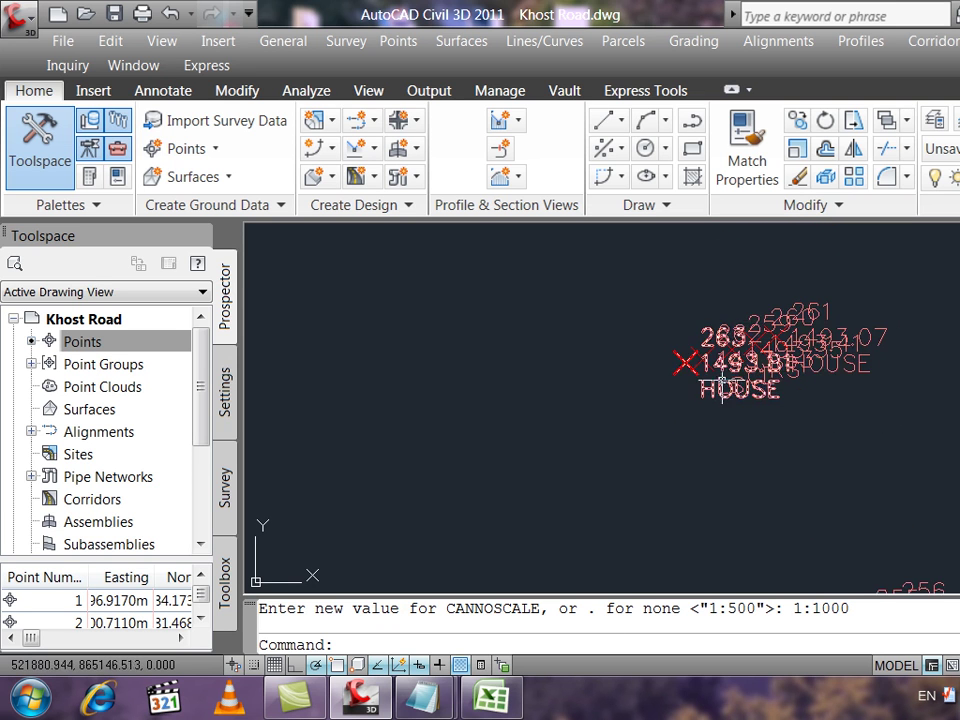
{"action": "scroll", "coordinate": [722, 383], "scroll_direction": "up", "scroll_amount": 5}
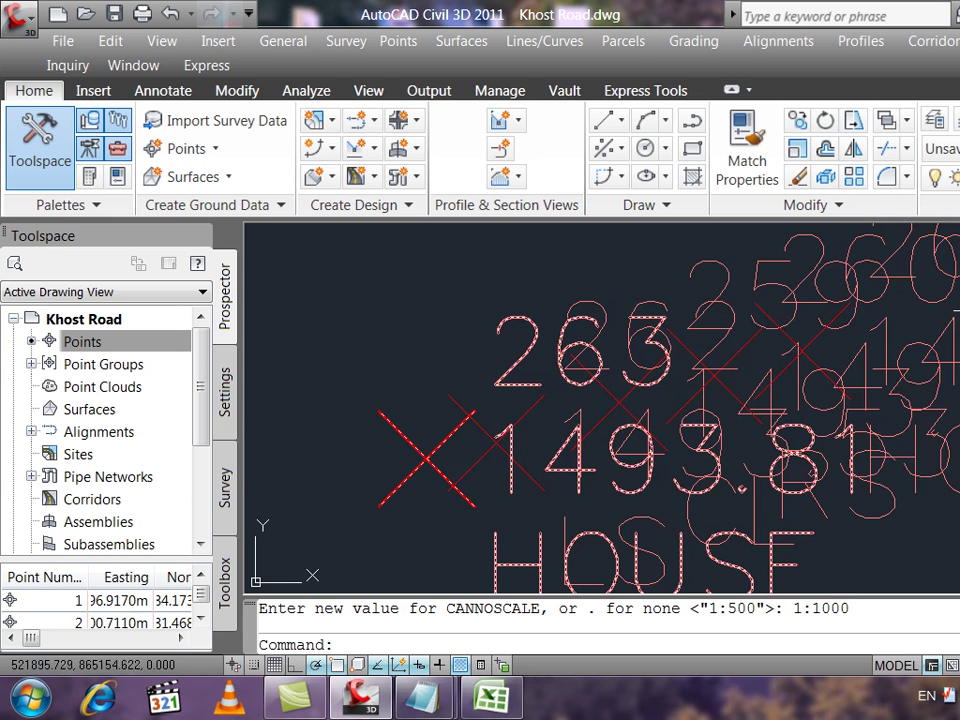
{"action": "scroll", "coordinate": [845, 440], "scroll_direction": "down", "scroll_amount": 3}
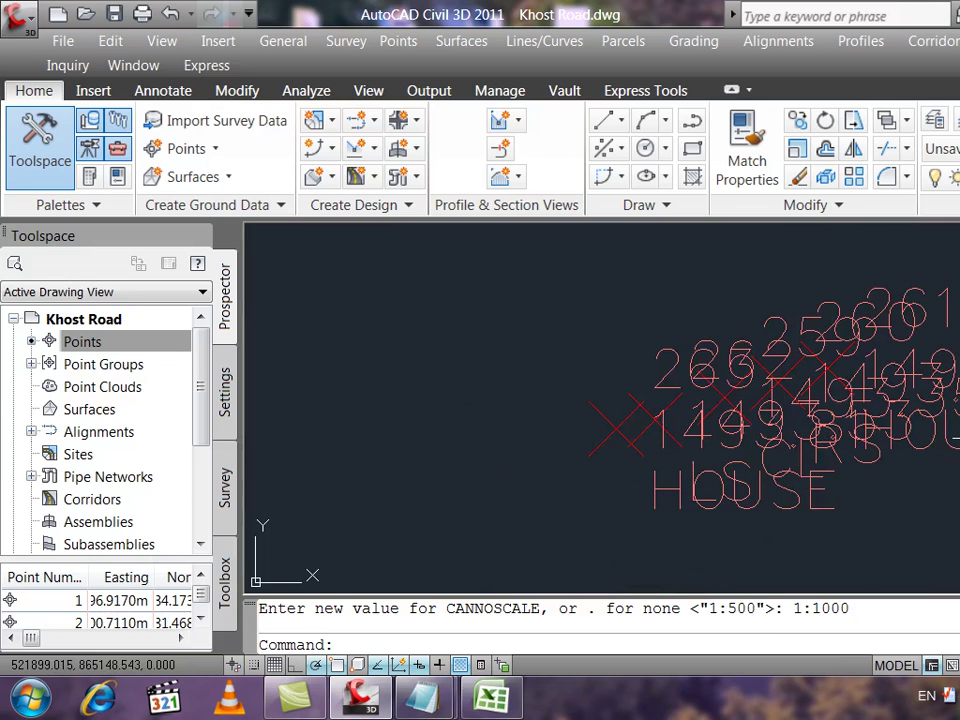
{"action": "scroll", "coordinate": [915, 400], "scroll_direction": "down", "scroll_amount": 1}
{"action": "scroll", "coordinate": [915, 400], "scroll_direction": "down", "scroll_amount": 2}
{"action": "scroll", "coordinate": [915, 400], "scroll_direction": "down", "scroll_amount": 1}
{"action": "scroll", "coordinate": [893, 369], "scroll_direction": "down", "scroll_amount": 1}
{"action": "scroll", "coordinate": [900, 396], "scroll_direction": "down", "scroll_amount": 1}
{"action": "scroll", "coordinate": [904, 377], "scroll_direction": "up", "scroll_amount": 2}
{"action": "scroll", "coordinate": [904, 377], "scroll_direction": "up", "scroll_amount": 3}
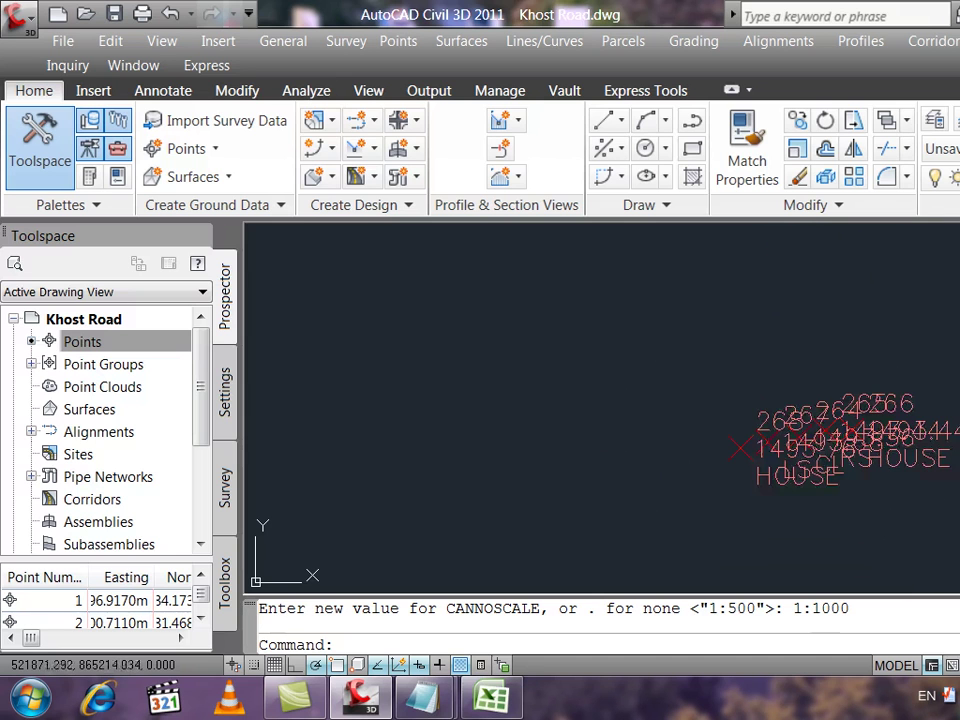
{"action": "scroll", "coordinate": [797, 454], "scroll_direction": "up", "scroll_amount": 2}
{"action": "scroll", "coordinate": [790, 420], "scroll_direction": "up", "scroll_amount": 1}
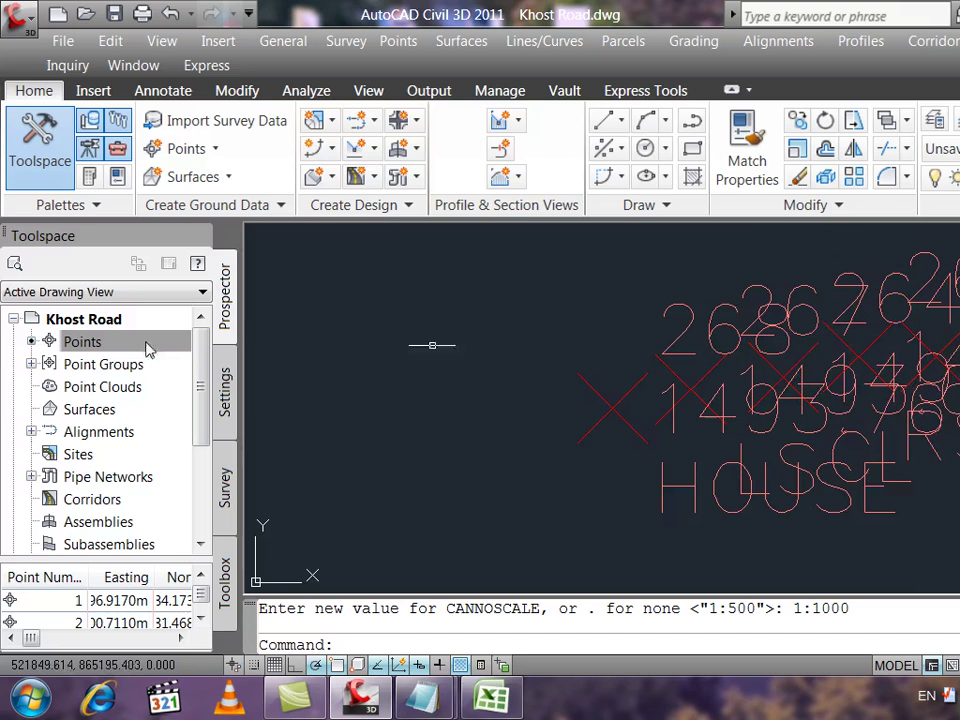
- Expand Point Groups in Prospector to list Khost and _All Points, then right-click Points
{"action": "left_click", "coordinate": [100, 342]}
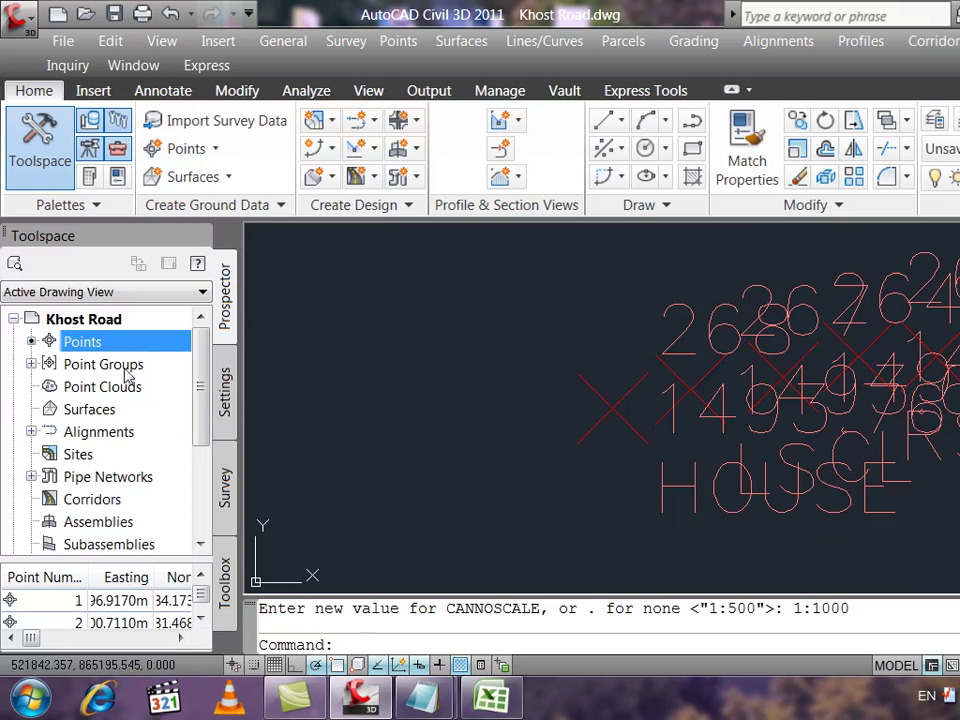
{"action": "left_click", "coordinate": [31, 365]}
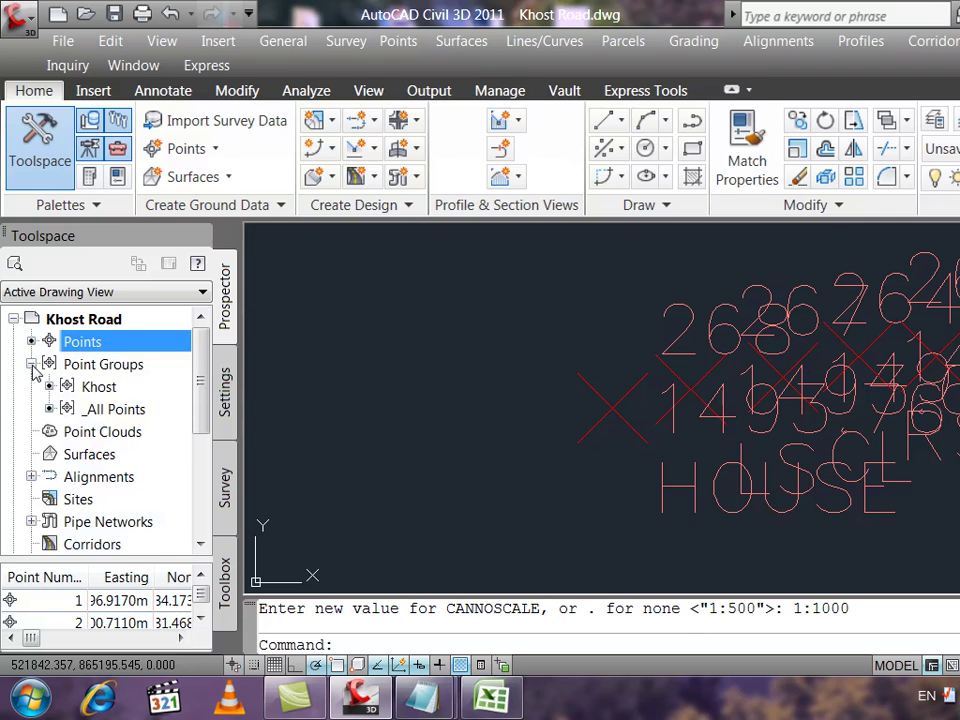
{"action": "left_click", "coordinate": [96, 388]}
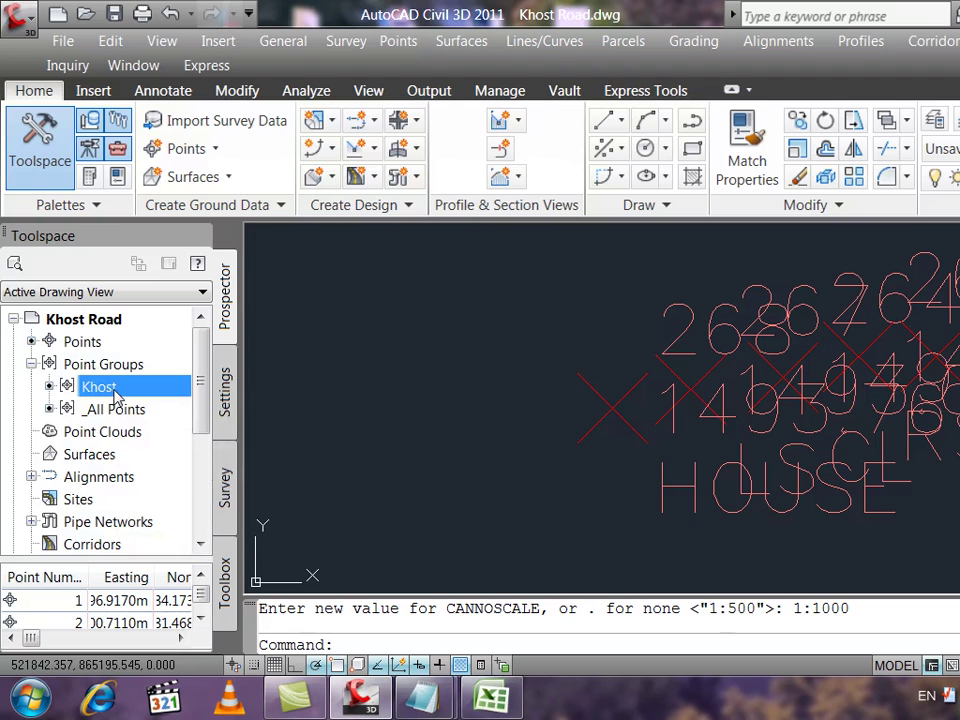
{"action": "left_click", "coordinate": [85, 346]}
{"action": "right_click", "coordinate": [88, 347]}
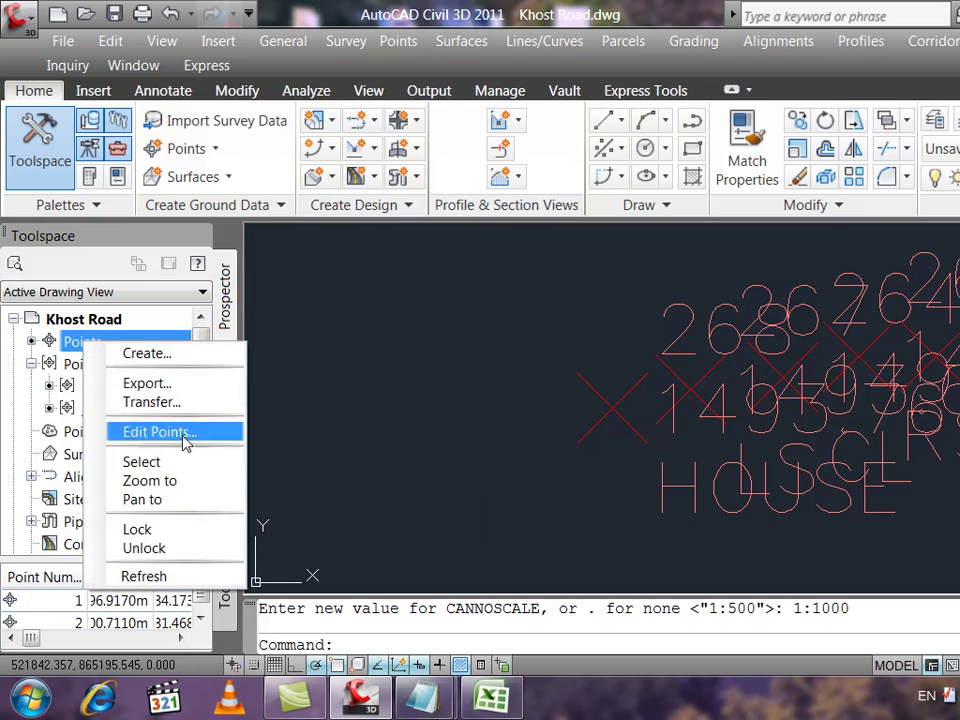
- Open Edit Points and review the easting, northing, elevation and description columns
{"action": "left_click", "coordinate": [180, 434]}
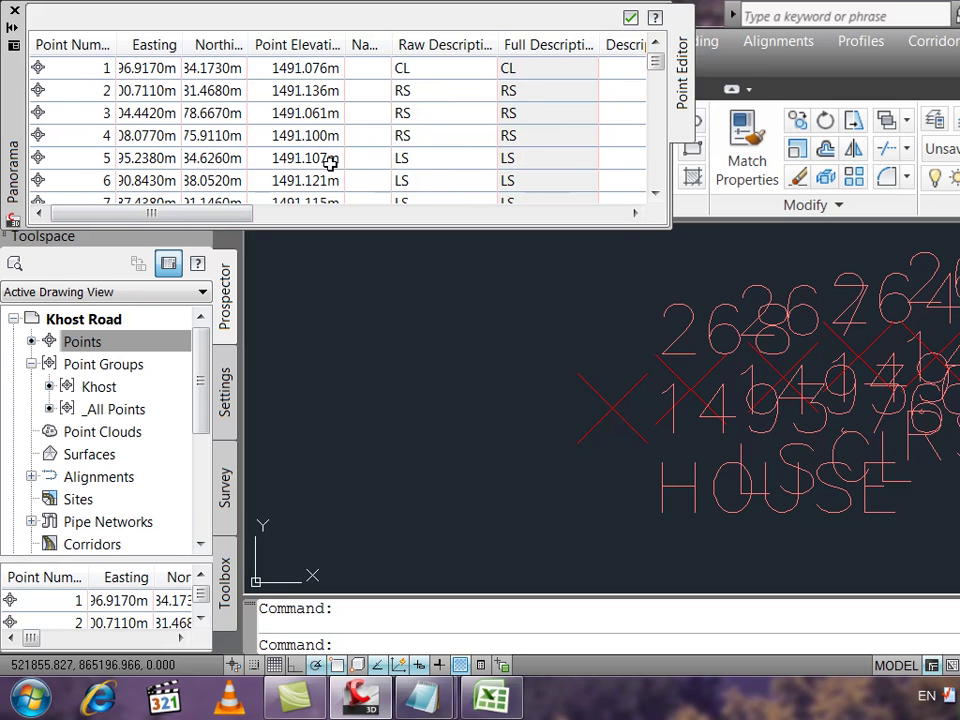
{"action": "mouse_move", "coordinate": [214, 210]}
{"action": "left_mouse_down"}
{"action": "mouse_move", "coordinate": [347, 213]}
{"action": "mouse_move", "coordinate": [311, 214]}
{"action": "left_mouse_up"}
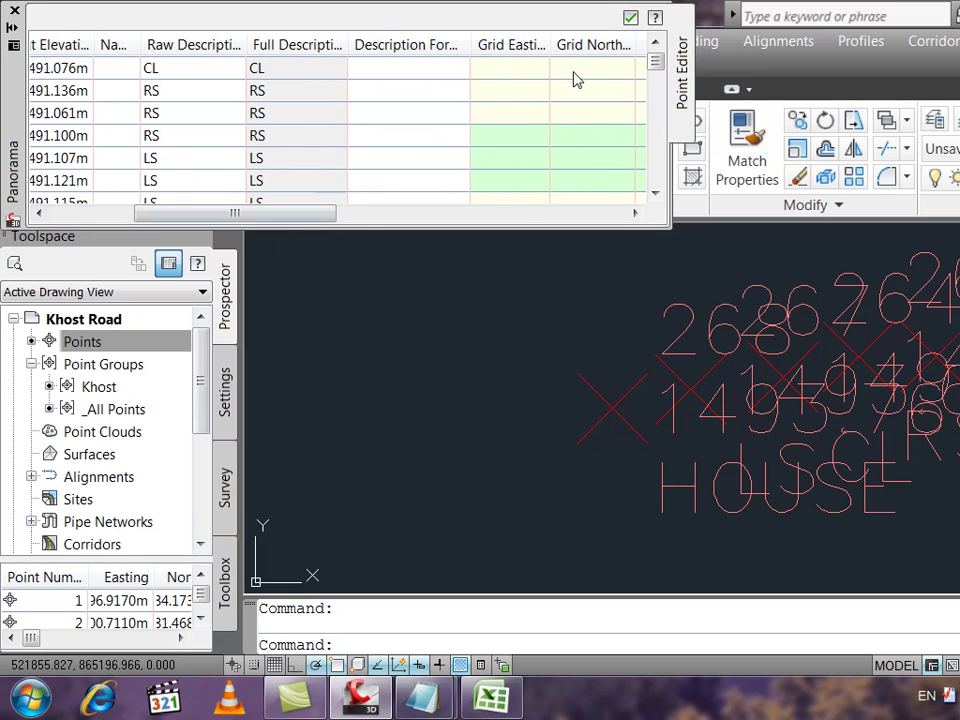
{"action": "mouse_move", "coordinate": [182, 94]}
{"action": "left_mouse_down"}
{"action": "mouse_move", "coordinate": [213, 163]}
{"action": "mouse_move", "coordinate": [167, 159]}
{"action": "left_mouse_up"}
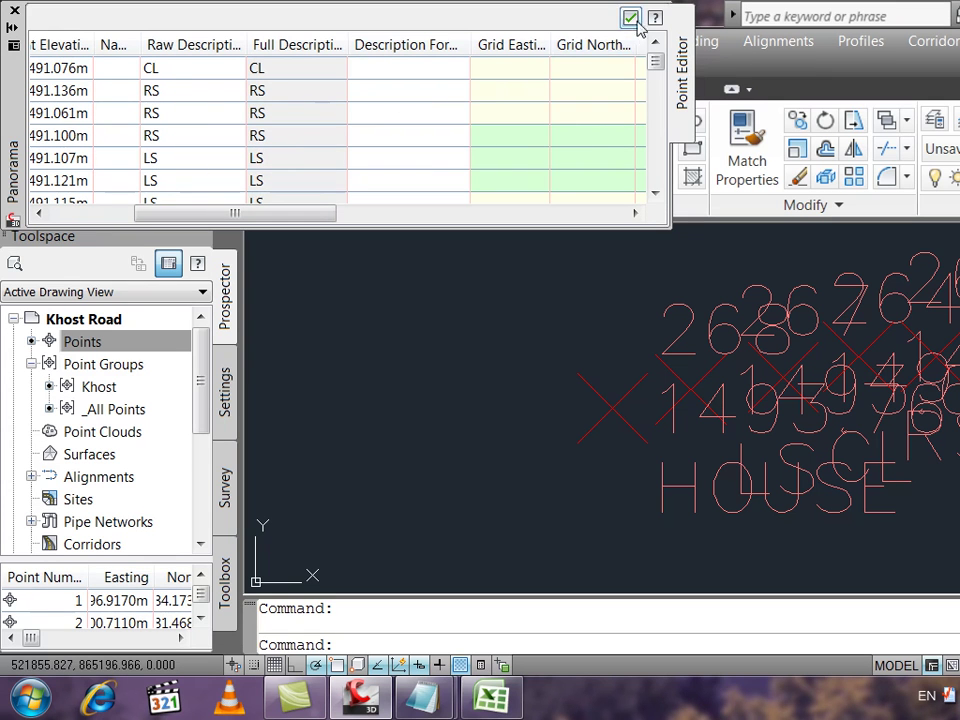
{"action": "left_click_drag", "start_coordinate": [340, 217], "coordinate": [240, 217]}
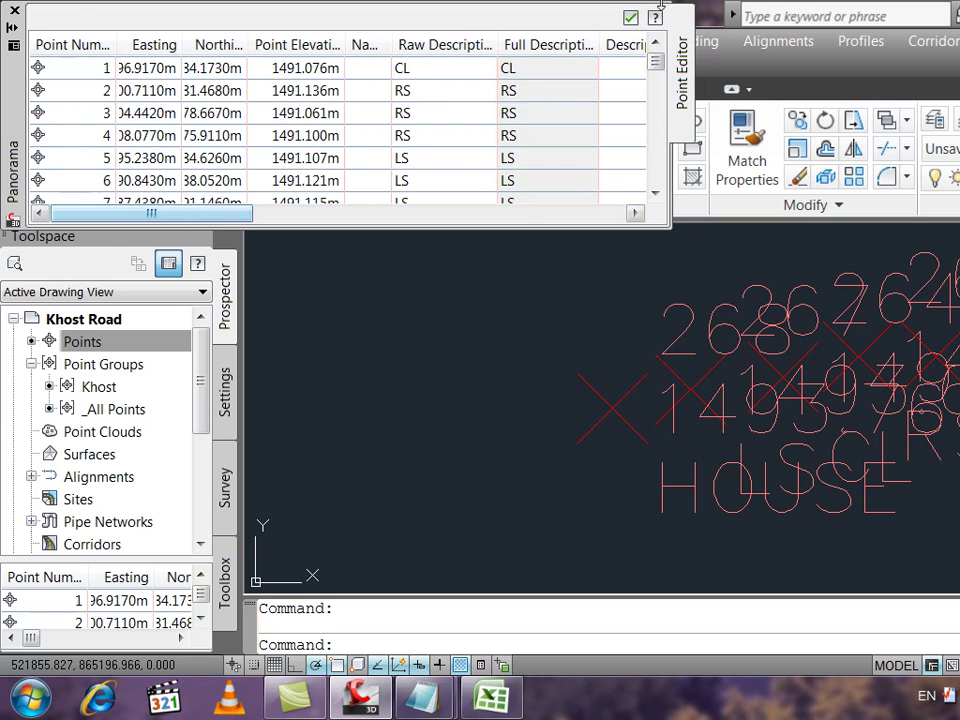
- Close the Point Editor and adjust the Prospector list view
{"action": "left_click", "coordinate": [630, 17]}
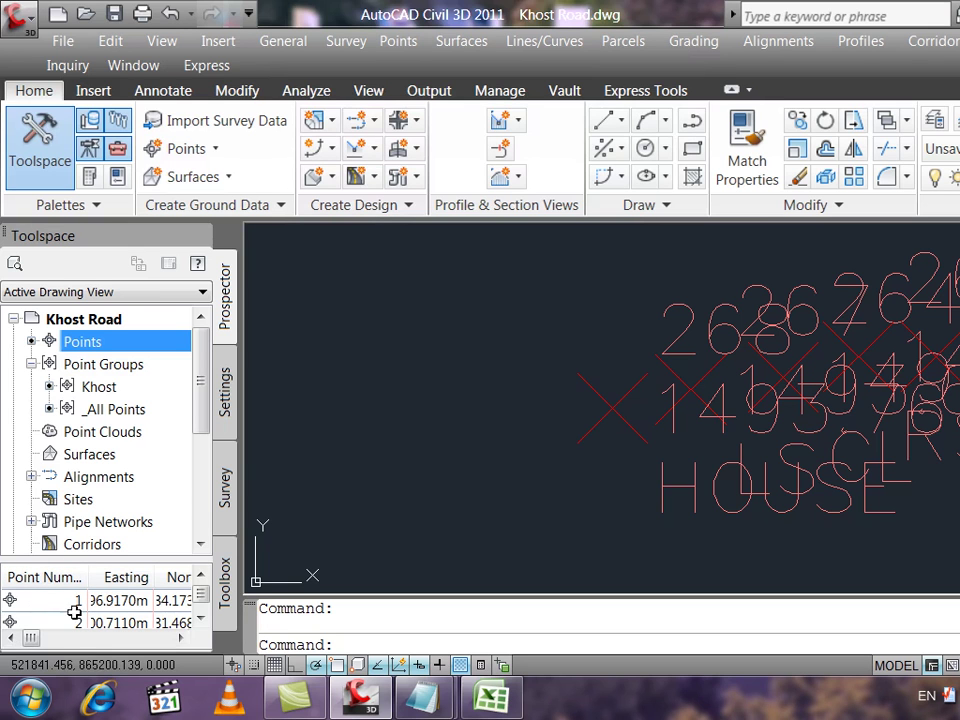
{"action": "left_click", "coordinate": [182, 638]}
{"action": "left_click_drag", "start_coordinate": [182, 638], "coordinate": [170, 641]}
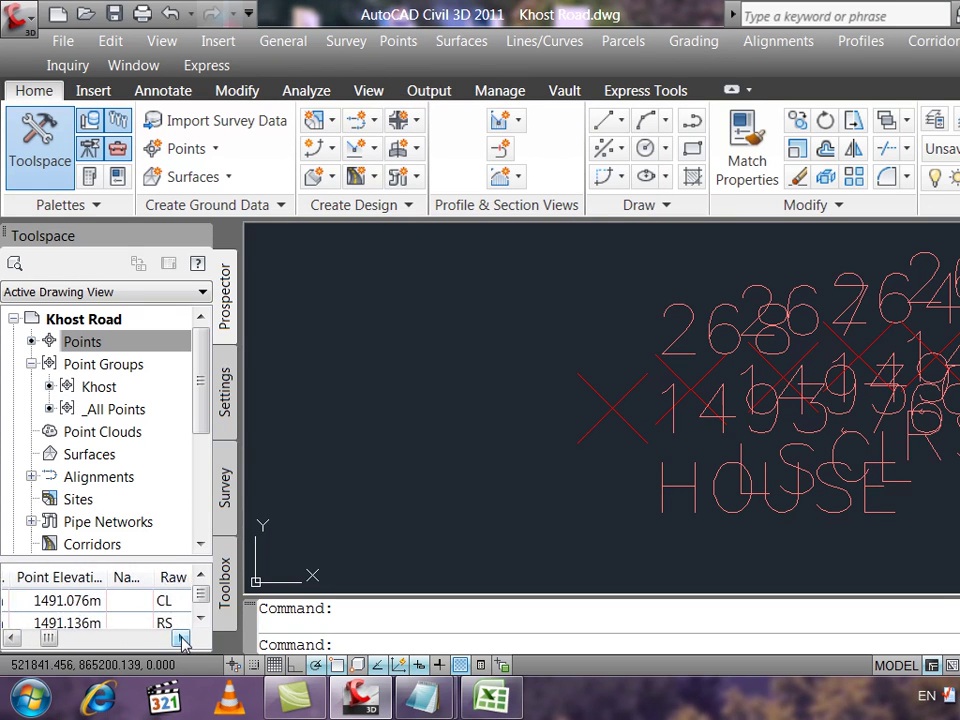
{"action": "left_click_drag", "start_coordinate": [66, 637], "coordinate": [30, 637]}
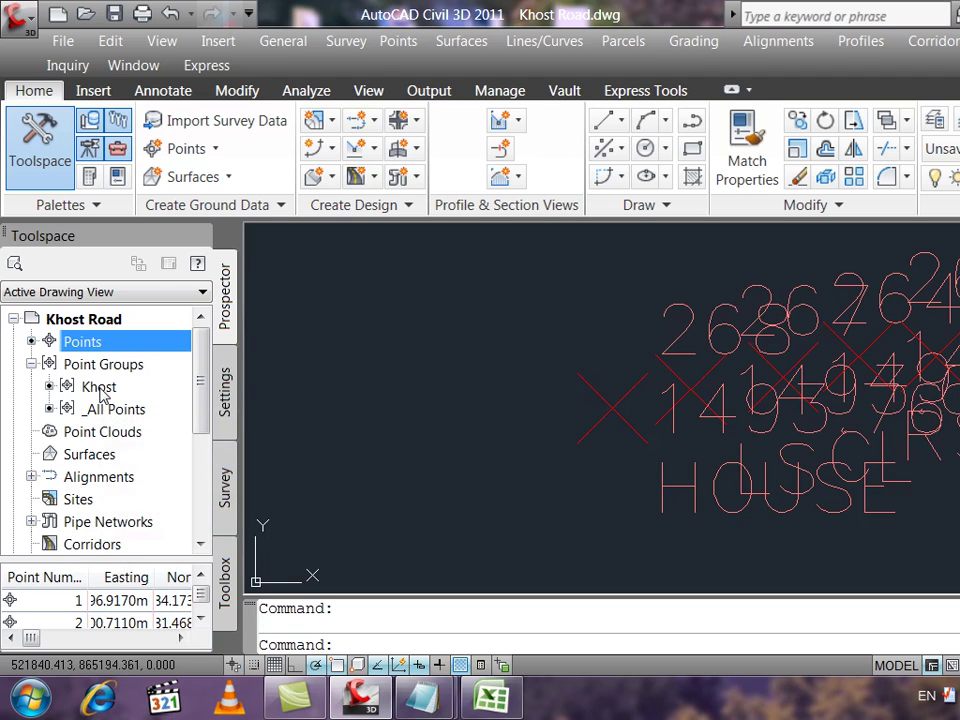
- Open the Khost point group properties and choose Benchmark as its point style
{"action": "right_click", "coordinate": [100, 390]}
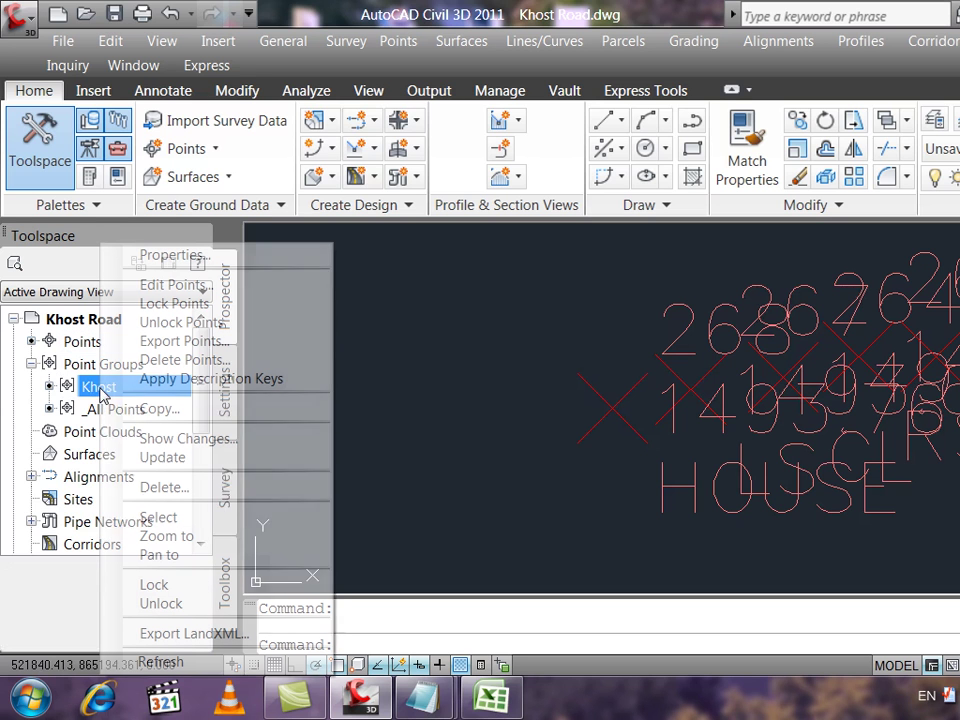
{"action": "left_click", "coordinate": [152, 256]}
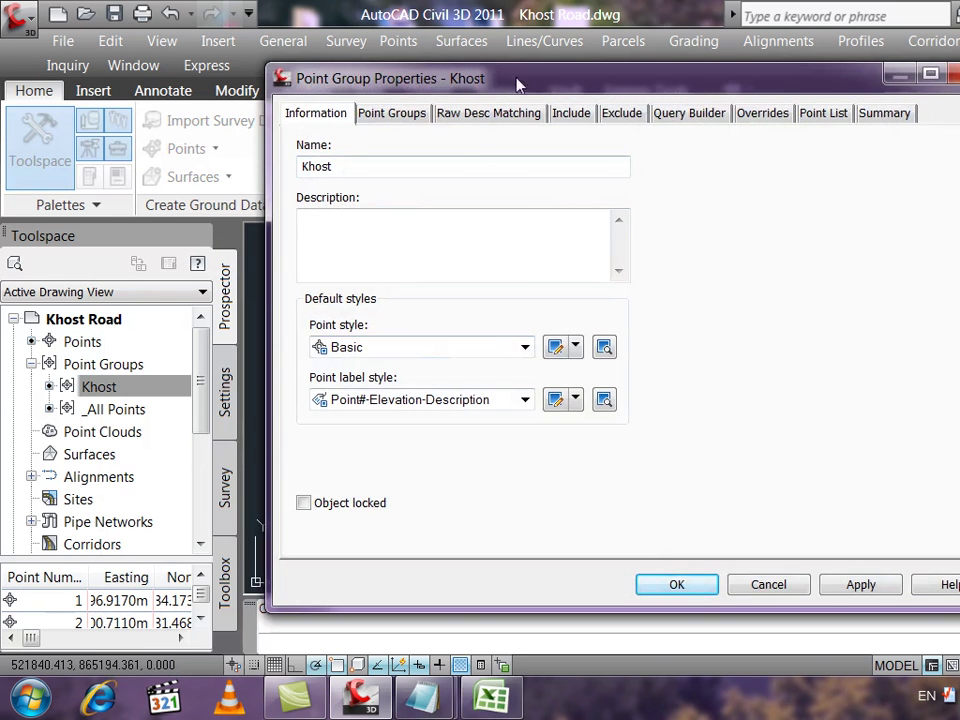
{"action": "left_click_drag", "start_coordinate": [517, 84], "coordinate": [628, 99]}
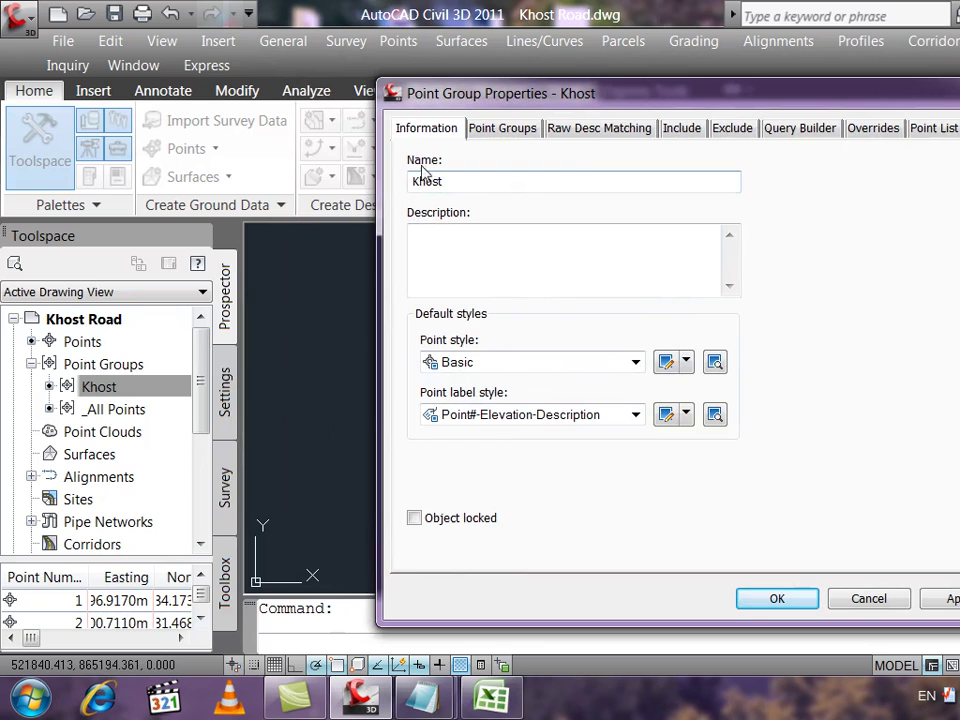
{"action": "left_click", "coordinate": [484, 259]}
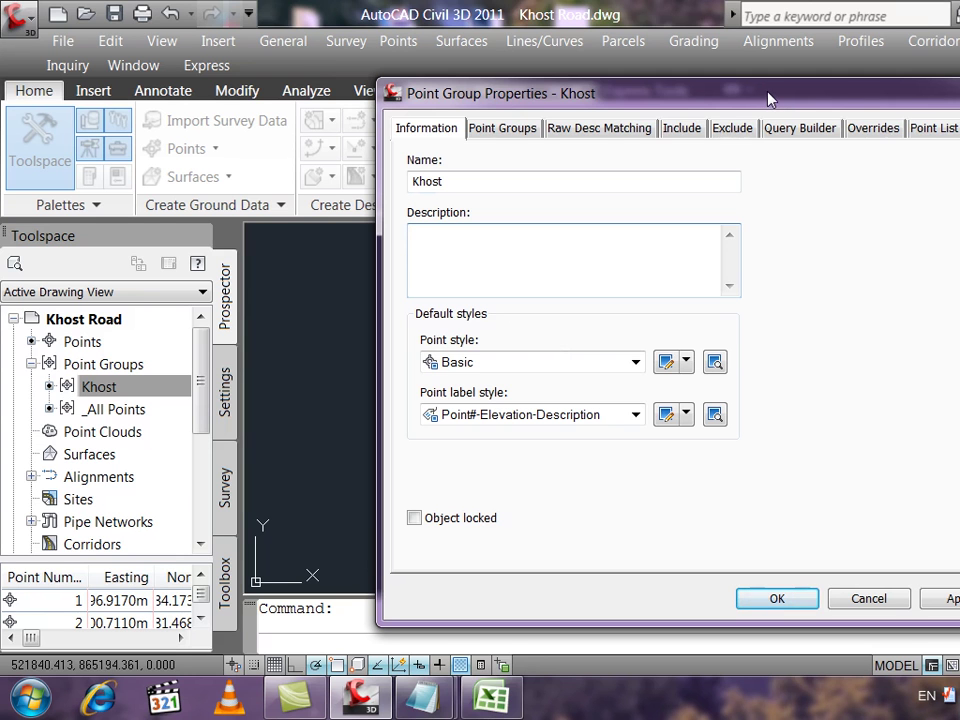
{"action": "mouse_move", "coordinate": [767, 99]}
{"action": "left_mouse_down"}
{"action": "mouse_move", "coordinate": [804, 540]}
{"action": "mouse_move", "coordinate": [808, 467]}
{"action": "mouse_move", "coordinate": [321, 465]}
{"action": "mouse_move", "coordinate": [337, 328]}
{"action": "left_mouse_up"}
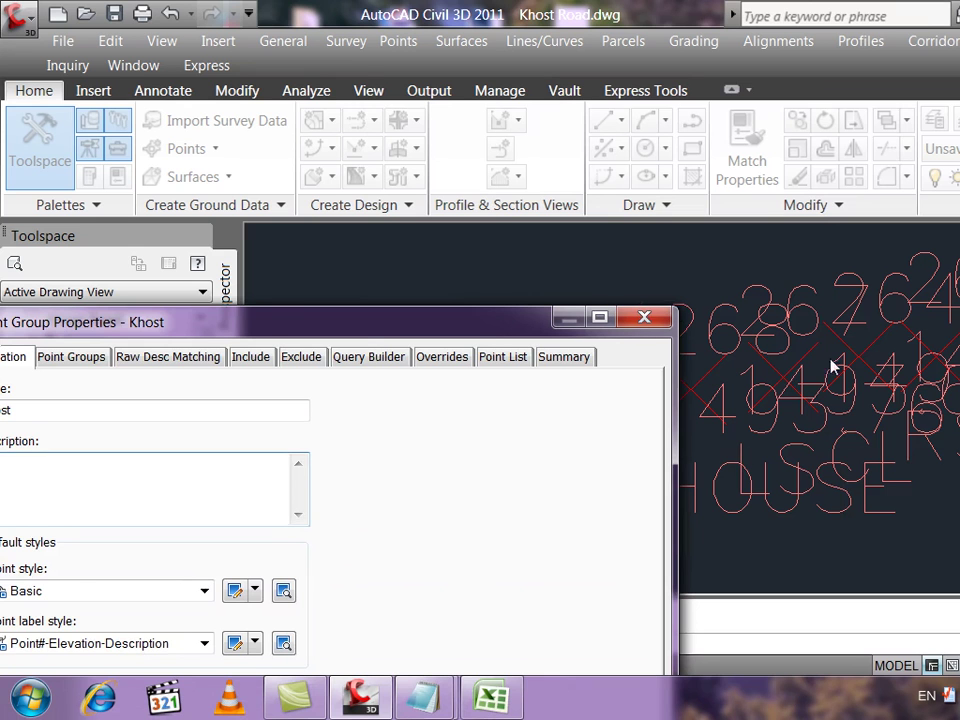
{"action": "mouse_move", "coordinate": [258, 330]}
{"action": "left_mouse_down"}
{"action": "mouse_move", "coordinate": [874, 197]}
{"action": "mouse_move", "coordinate": [845, 68]}
{"action": "mouse_move", "coordinate": [837, 69]}
{"action": "left_mouse_up"}
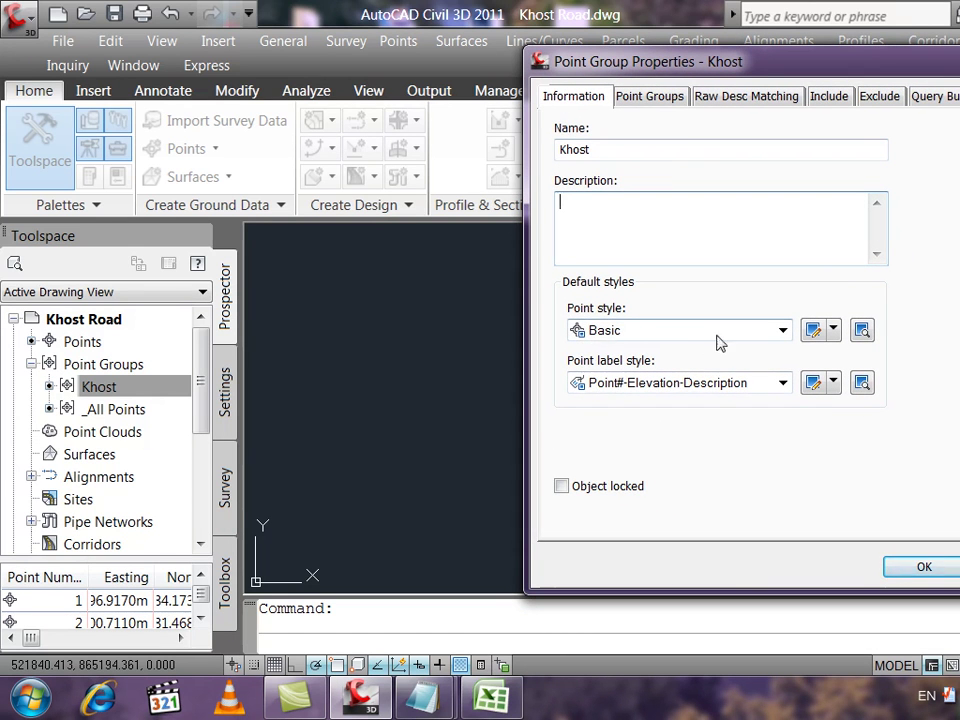
{"action": "left_click", "coordinate": [784, 331]}
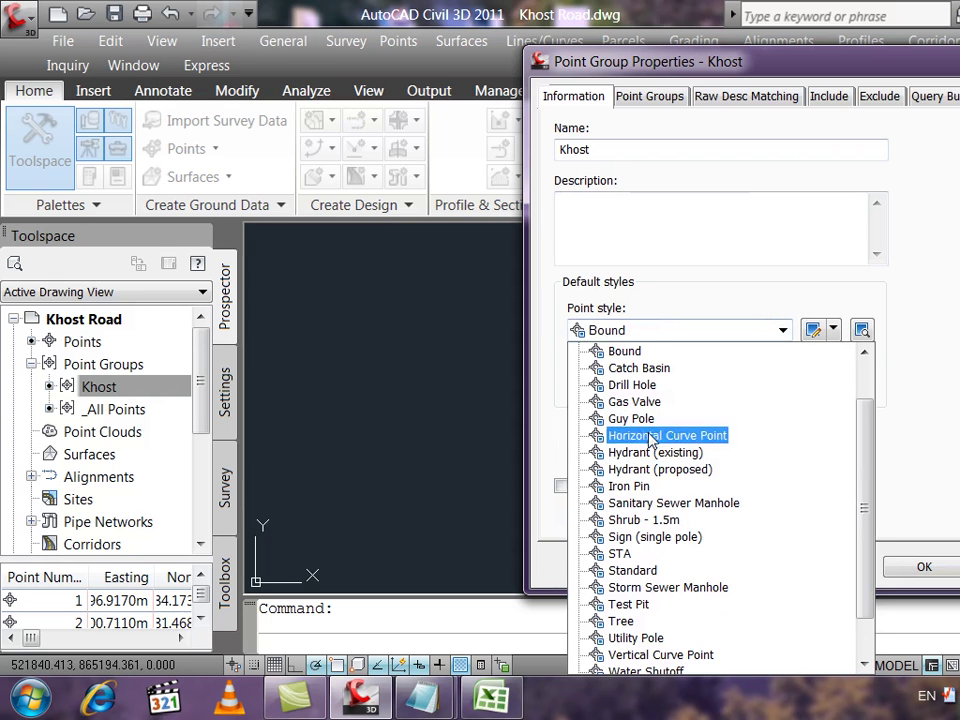
{"action": "scroll", "coordinate": [655, 422], "scroll_direction": "up", "scroll_amount": 1}
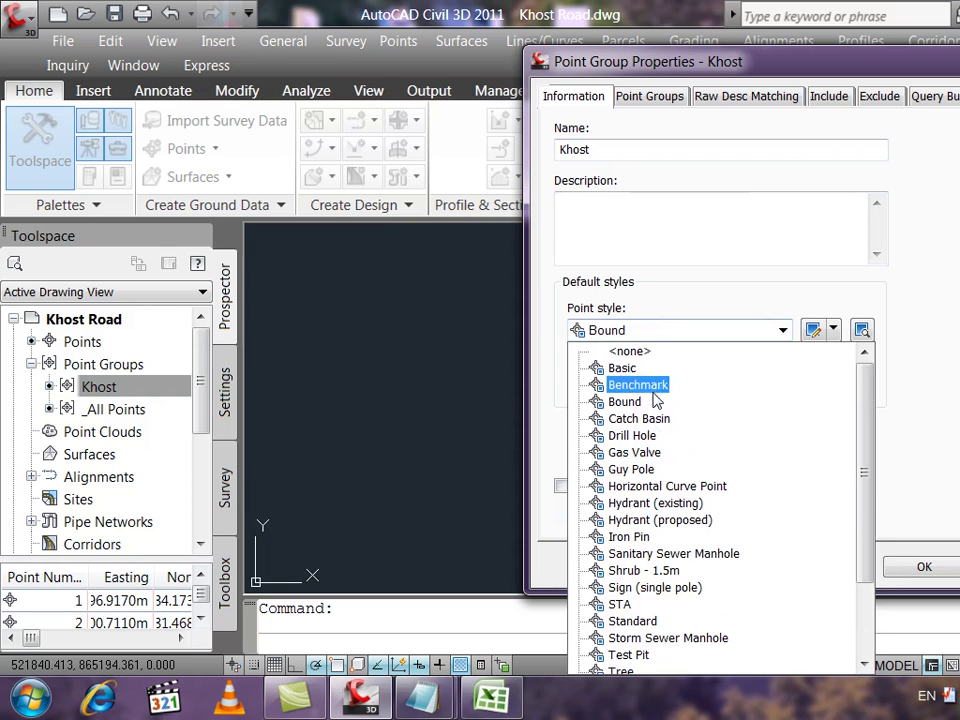
{"action": "left_click", "coordinate": [632, 375]}
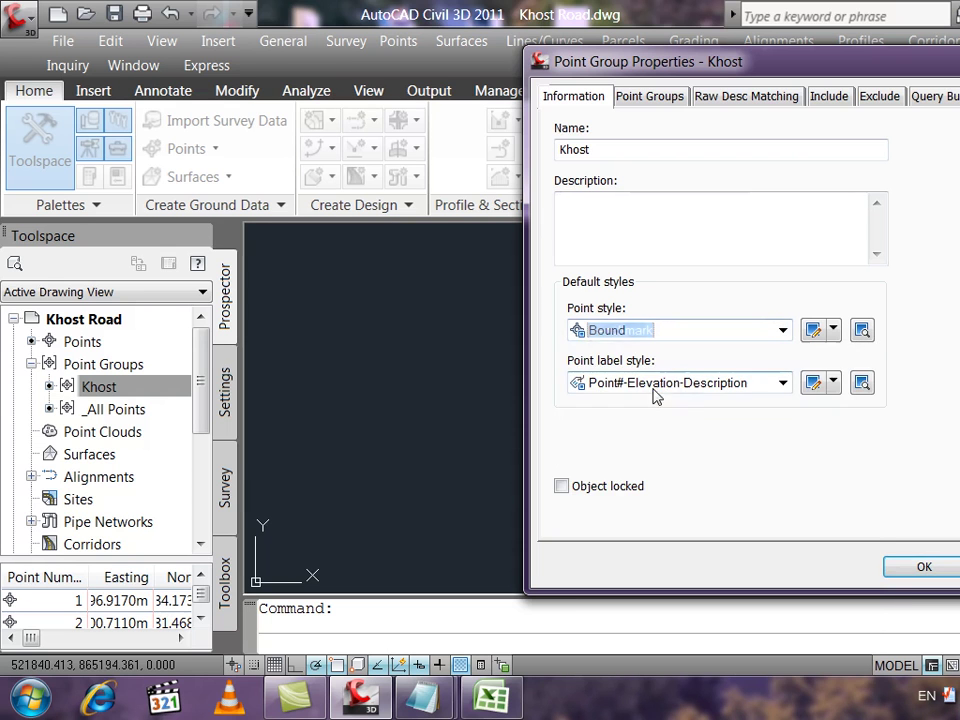
- Apply Benchmark, then change the Khost group's point style to Tree
{"action": "left_click", "coordinate": [924, 566]}
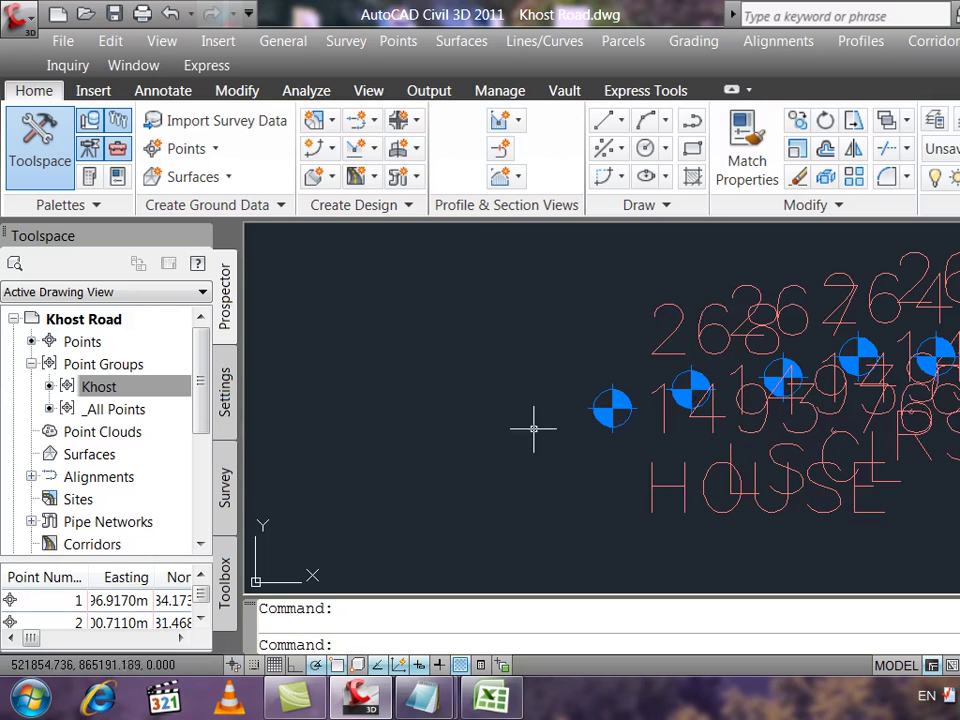
{"action": "left_click", "coordinate": [60, 386]}
{"action": "right_click", "coordinate": [88, 390]}
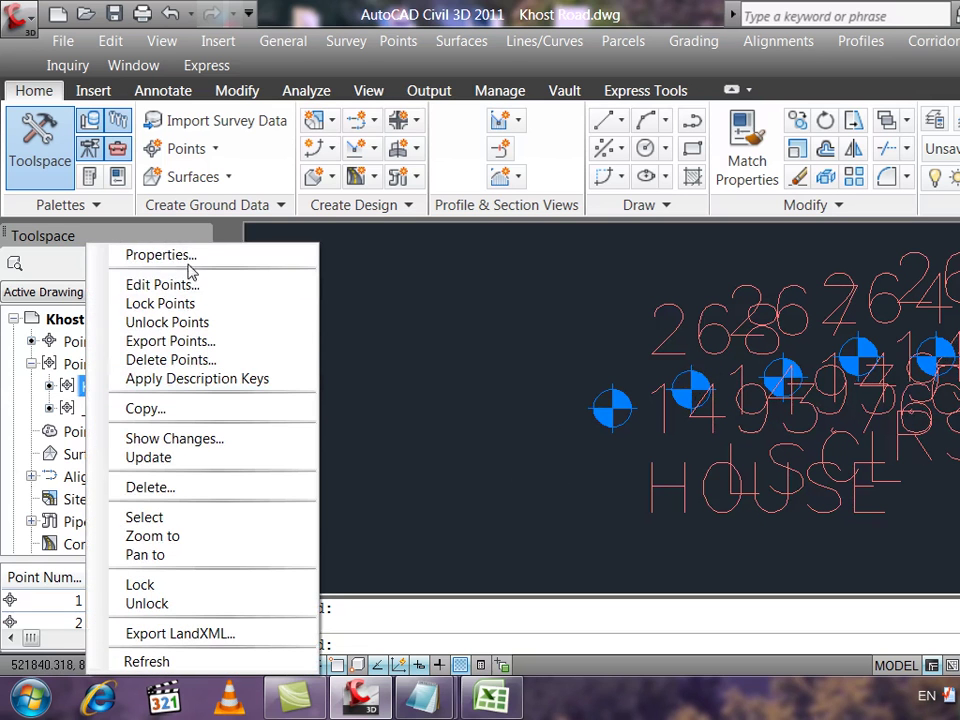
{"action": "left_click", "coordinate": [182, 256]}
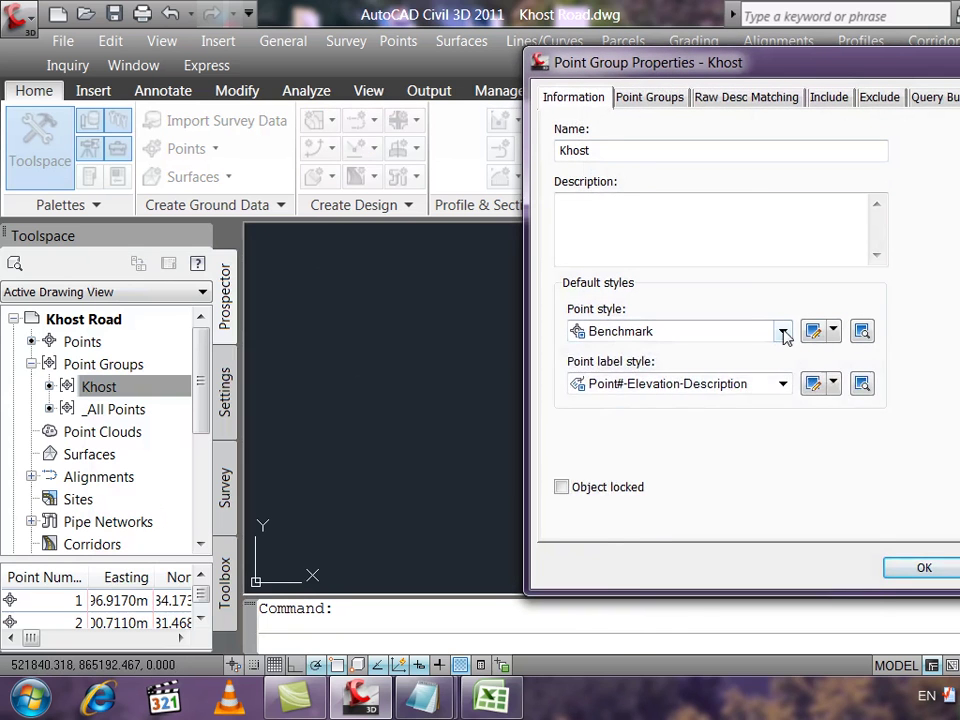
{"action": "left_click", "coordinate": [784, 331]}
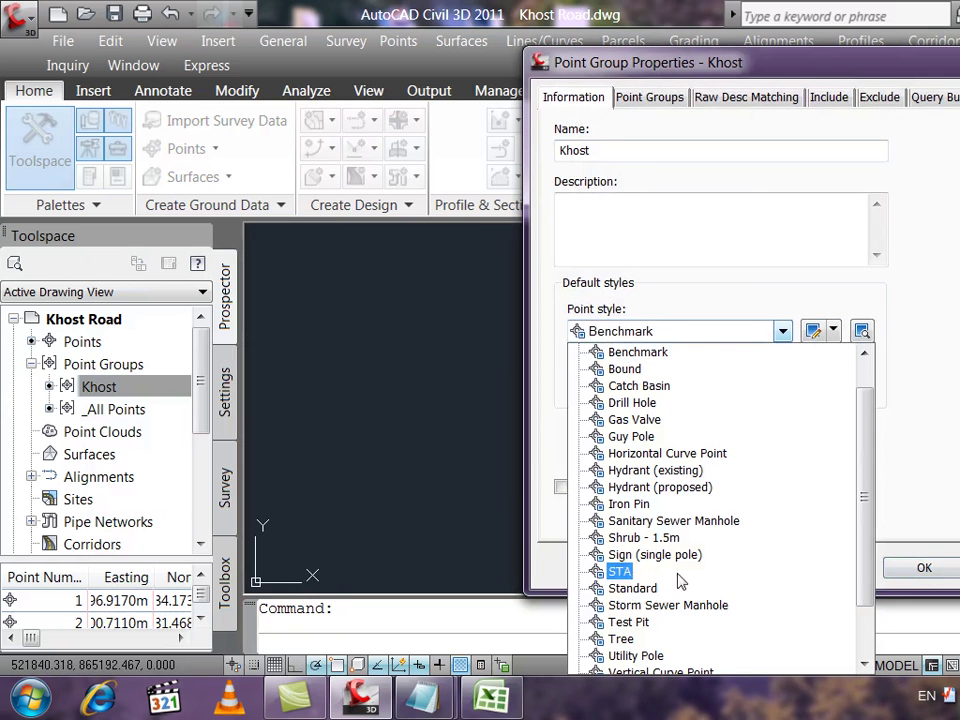
{"action": "left_click", "coordinate": [626, 641]}
{"action": "left_click", "coordinate": [923, 568]}
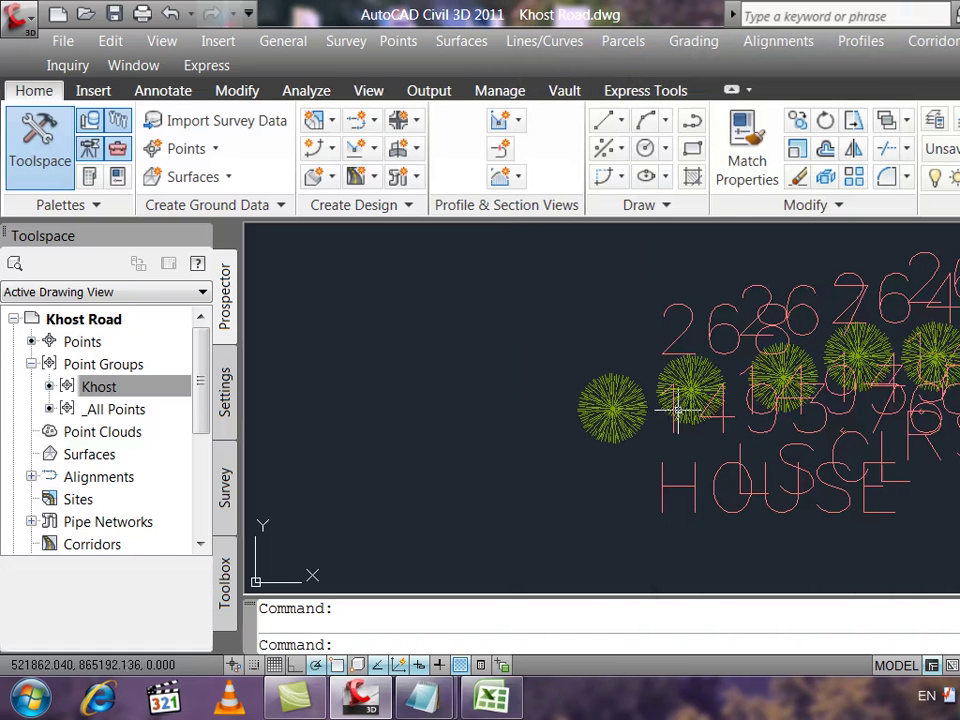
- Clear the tree point selection and set the Khost group's point style back to Basic
{"action": "left_click", "coordinate": [858, 355]}
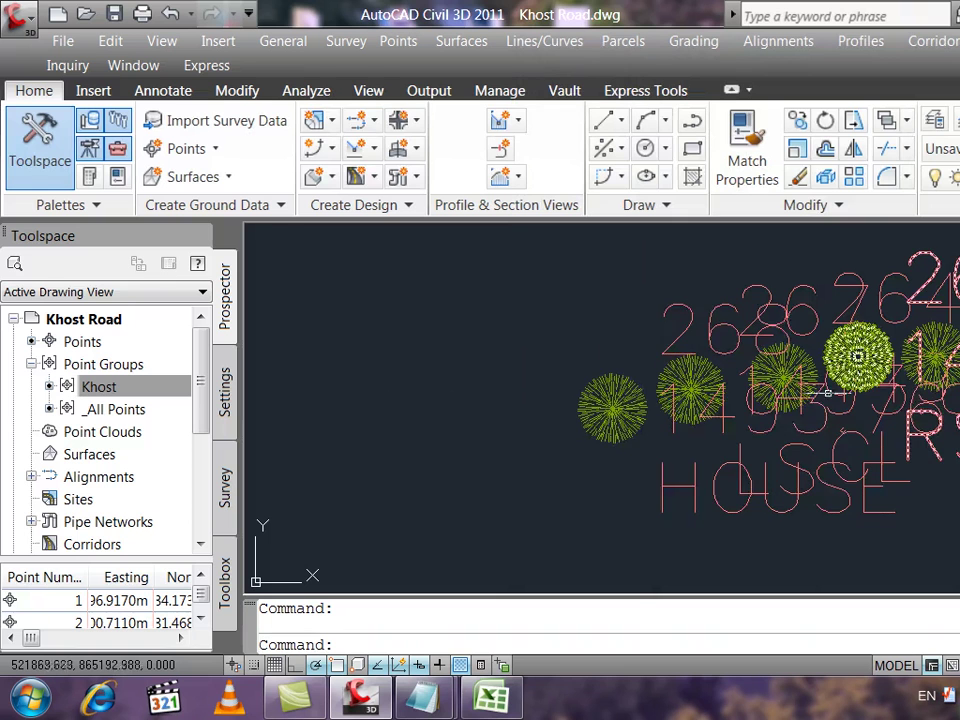
{"action": "key", "text": "Escape"}
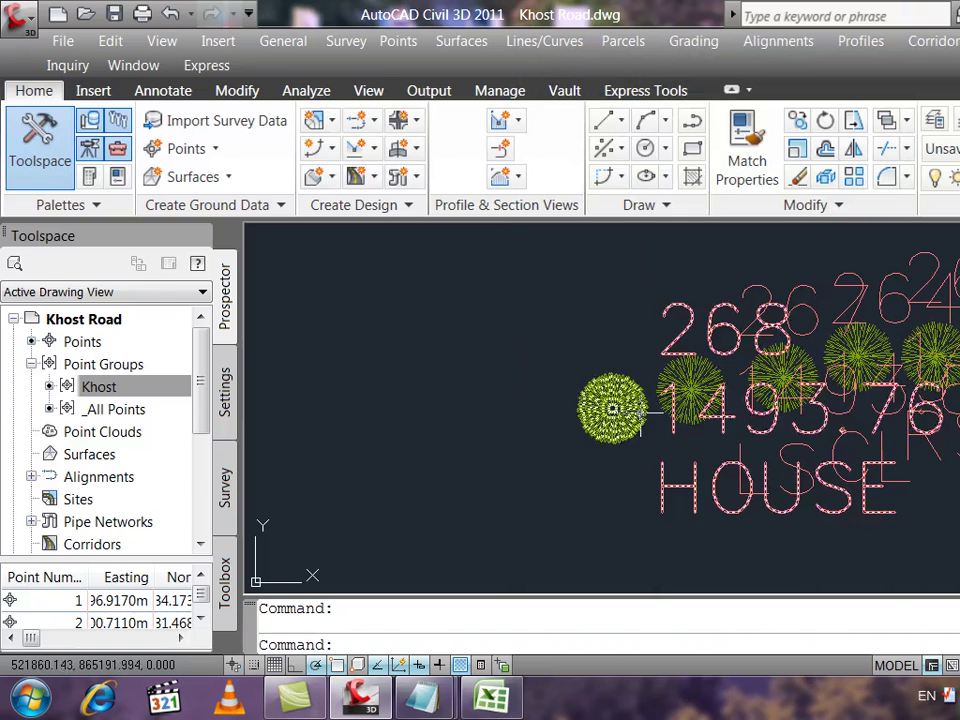
{"action": "left_click", "coordinate": [30, 385]}
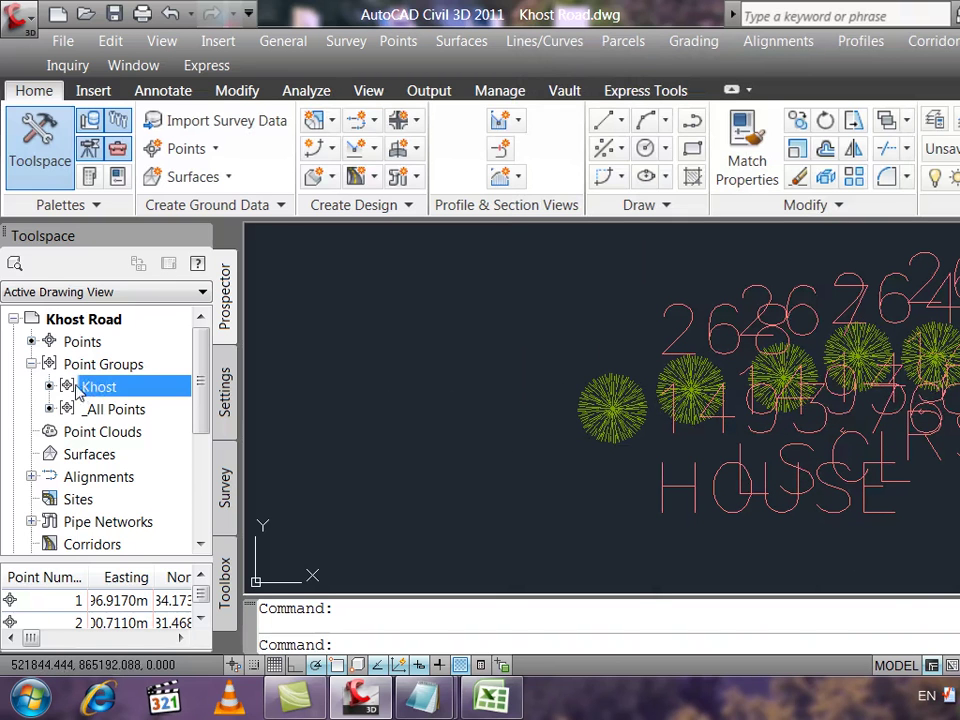
{"action": "right_click", "coordinate": [72, 395]}
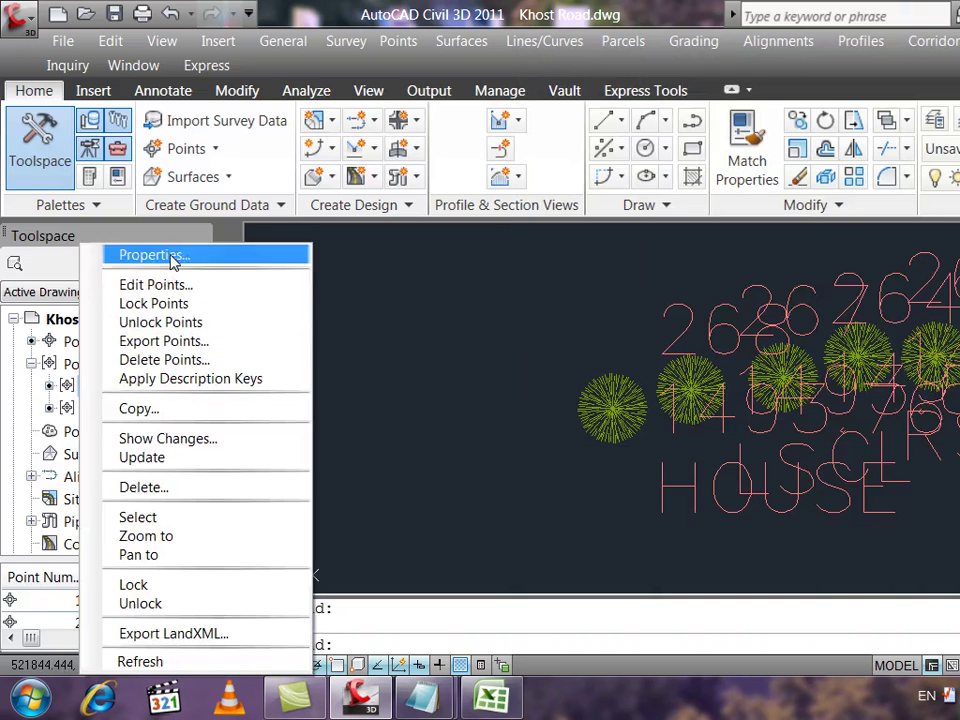
{"action": "left_click", "coordinate": [174, 258]}
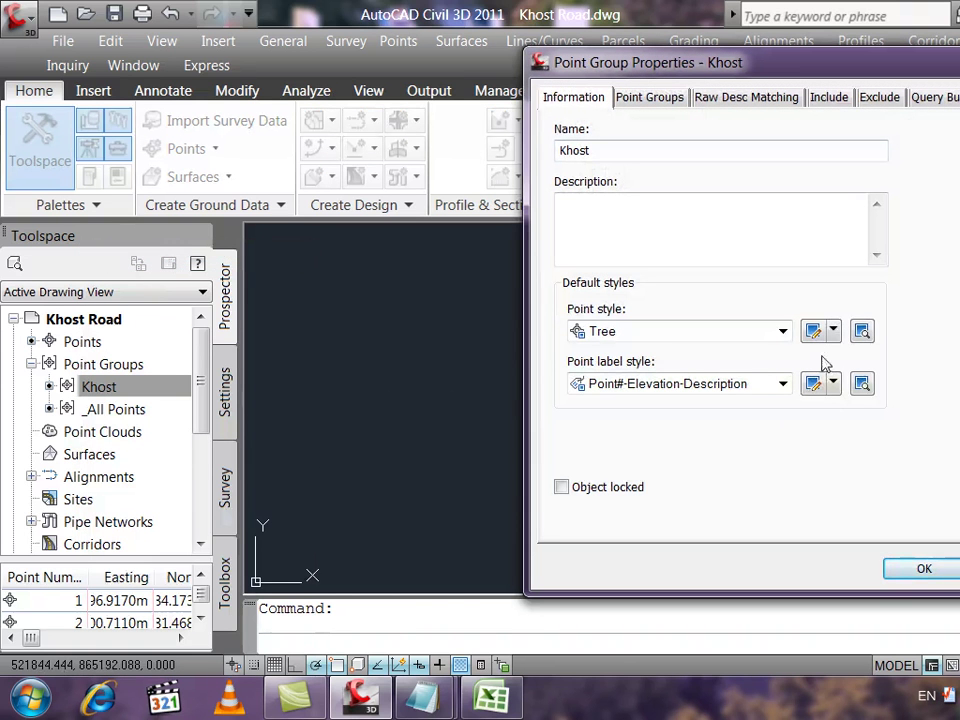
{"action": "left_click", "coordinate": [781, 333]}
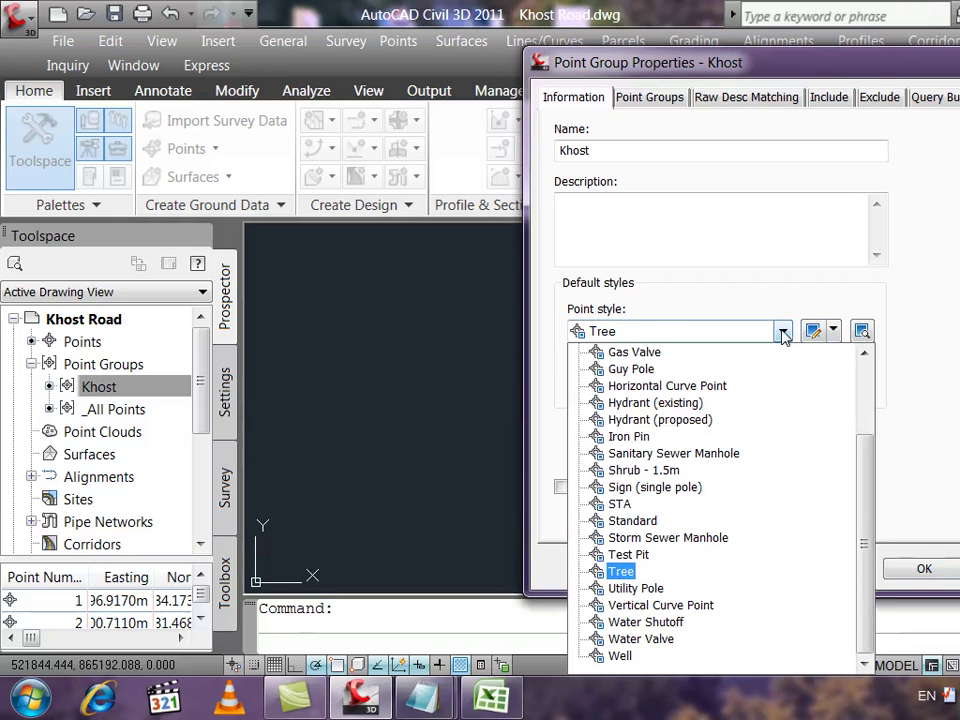
{"action": "left_click_drag", "start_coordinate": [868, 543], "coordinate": [866, 437]}
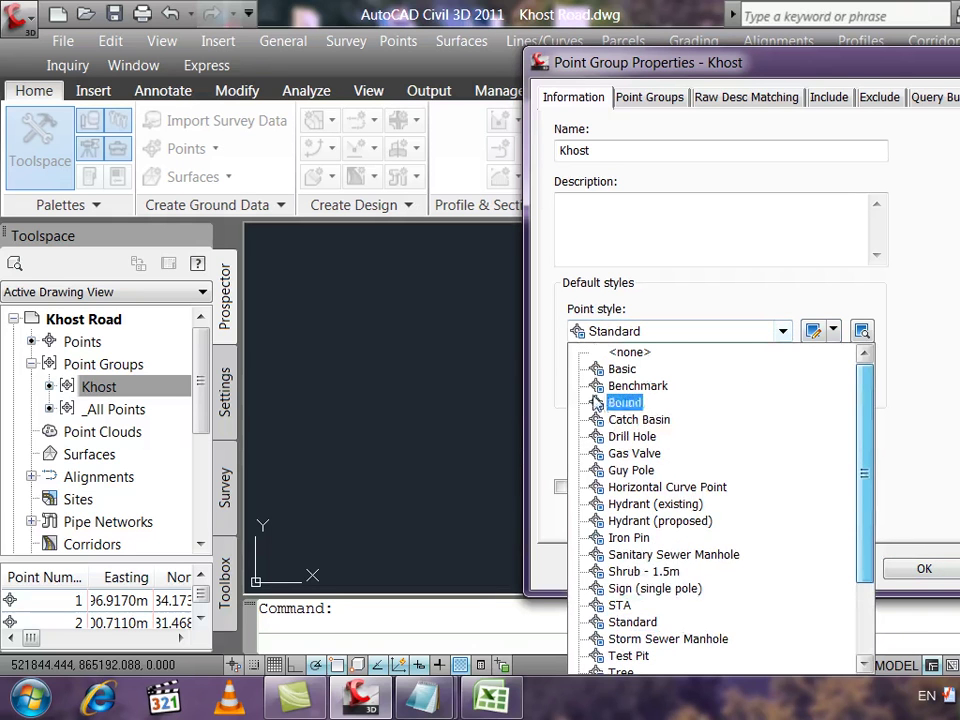
{"action": "left_click", "coordinate": [620, 371]}
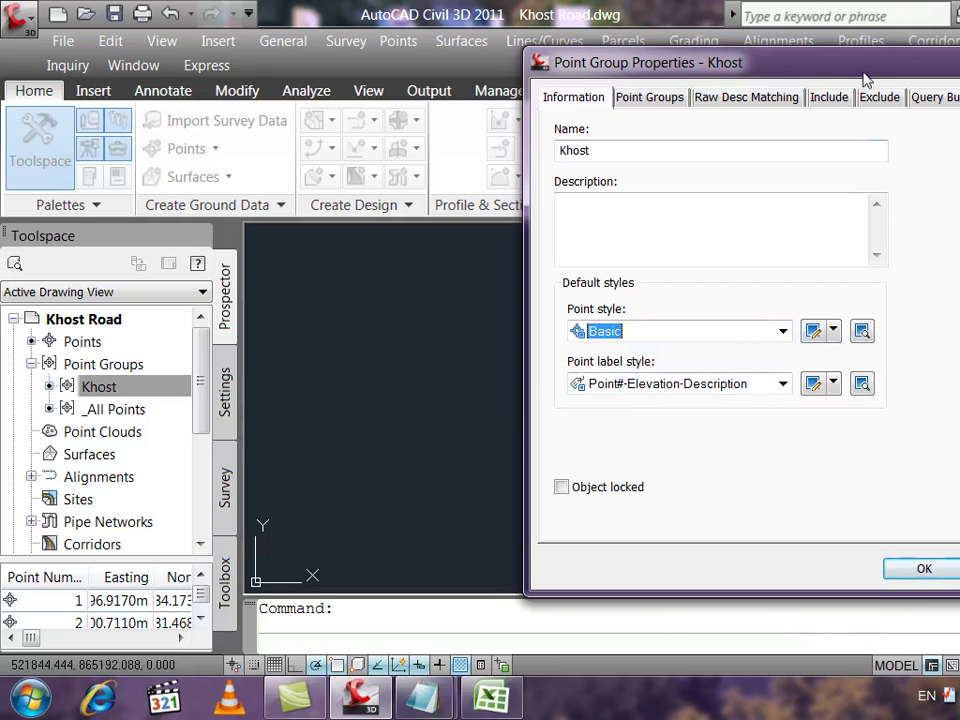
- Move the Point Group Properties window around to inspect the point labels
{"action": "left_click_drag", "start_coordinate": [652, 62], "coordinate": [700, 445]}
{"action": "left_click_drag", "start_coordinate": [678, 561], "coordinate": [750, 136]}
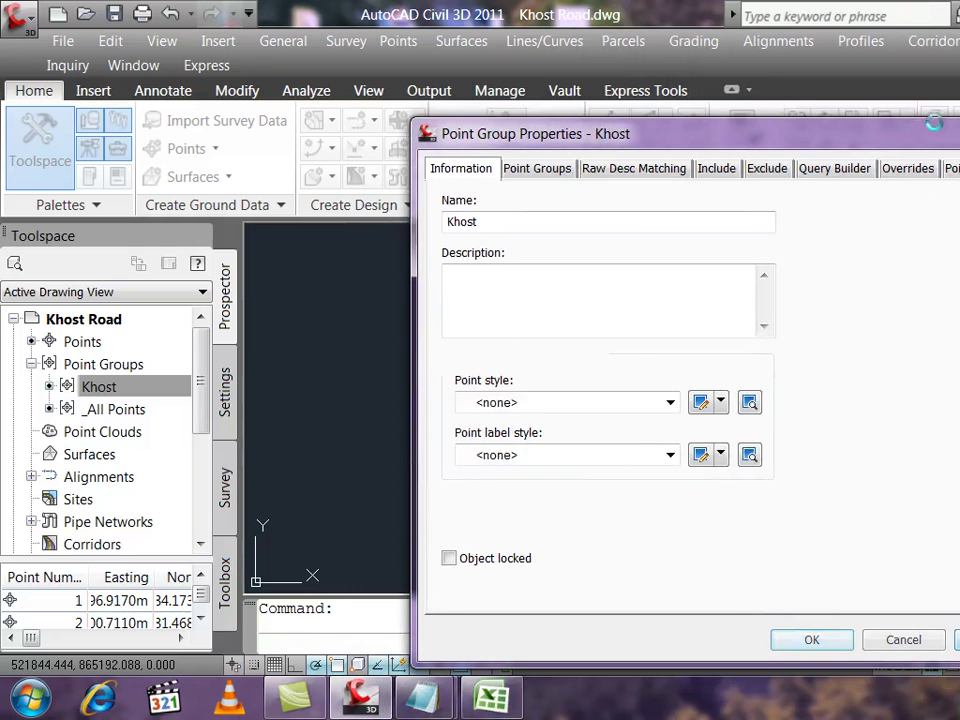
{"action": "mouse_move", "coordinate": [737, 149]}
{"action": "left_mouse_down"}
{"action": "mouse_move", "coordinate": [147, 452]}
{"action": "mouse_move", "coordinate": [681, 207]}
{"action": "left_mouse_up"}
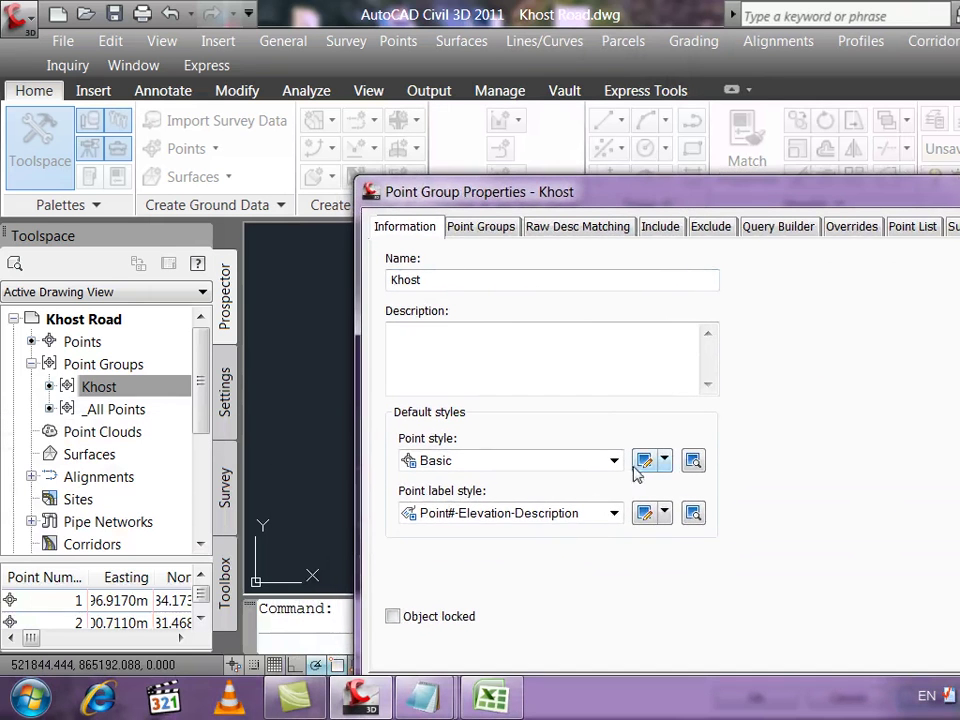
{"action": "left_click_drag", "start_coordinate": [704, 196], "coordinate": [420, 299]}
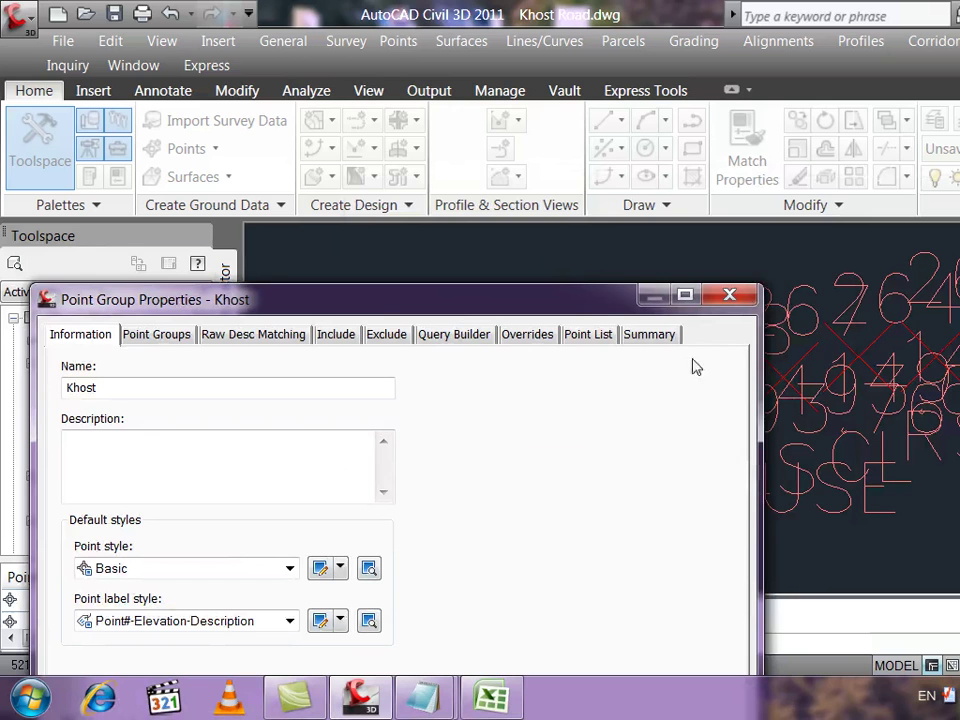
{"action": "left_click_drag", "start_coordinate": [598, 305], "coordinate": [885, 106]}
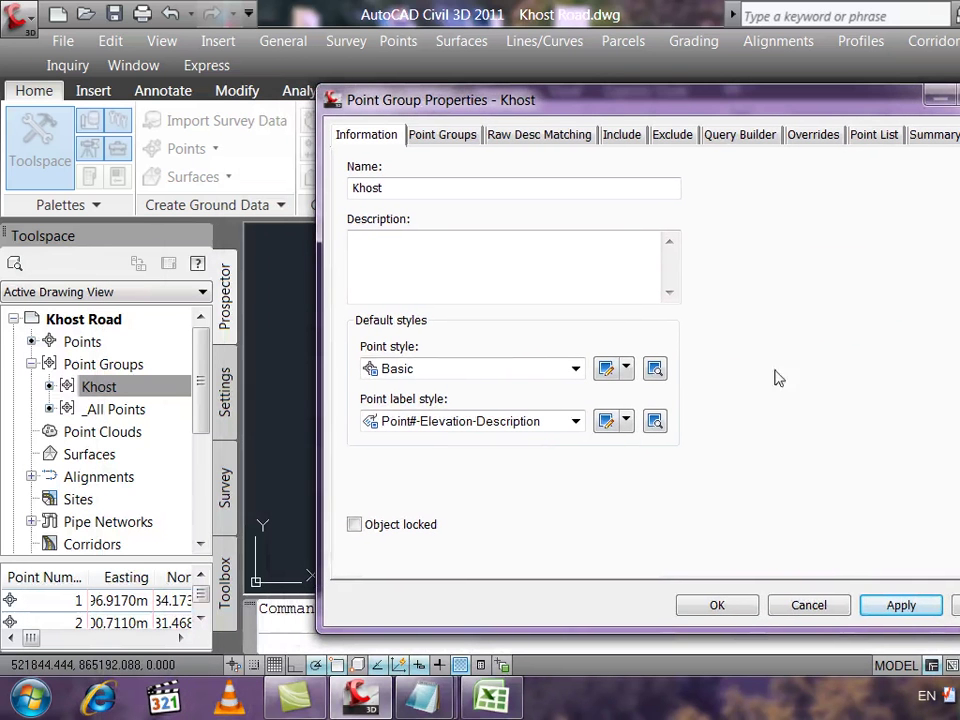
- Edit the Basic point style so its X marker gets a square and a circle
{"action": "left_click", "coordinate": [605, 370]}
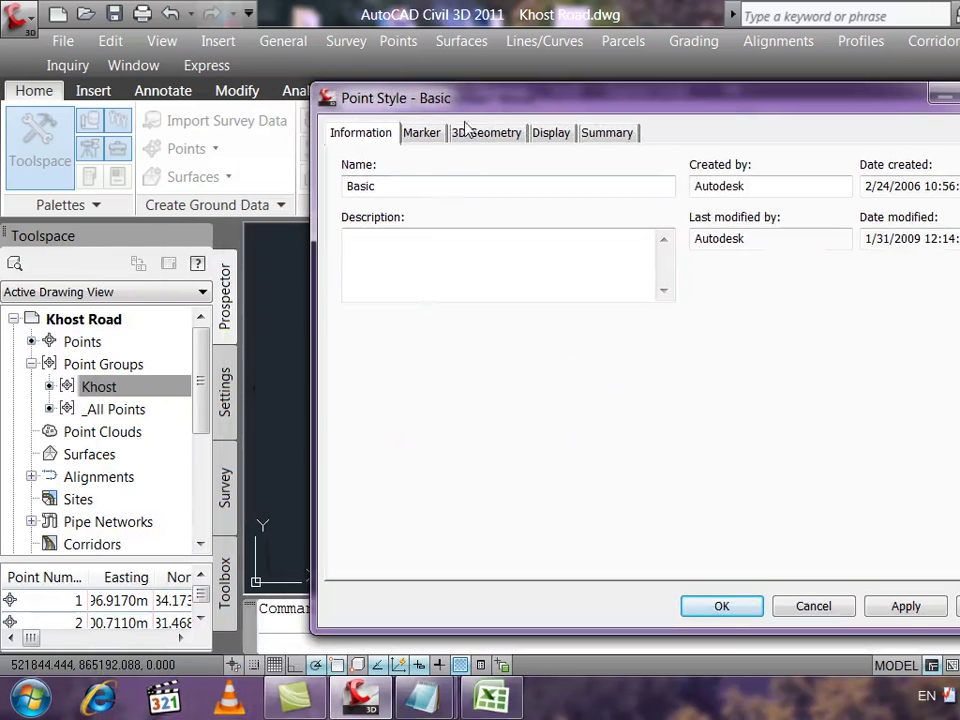
{"action": "left_click", "coordinate": [422, 133]}
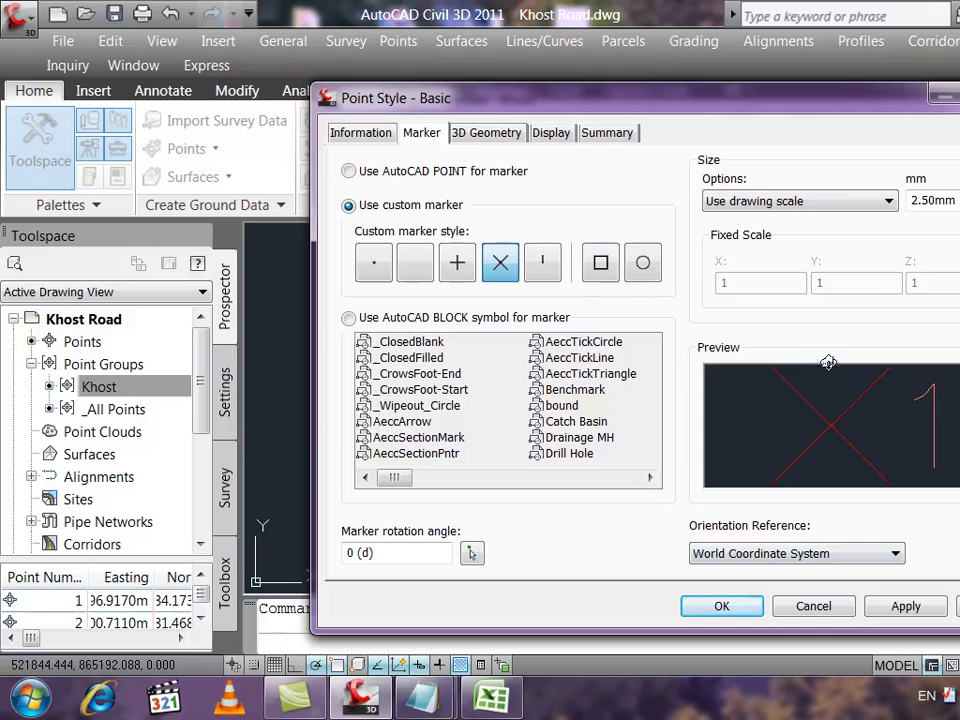
{"action": "left_click", "coordinate": [602, 263]}
{"action": "left_click", "coordinate": [643, 262]}
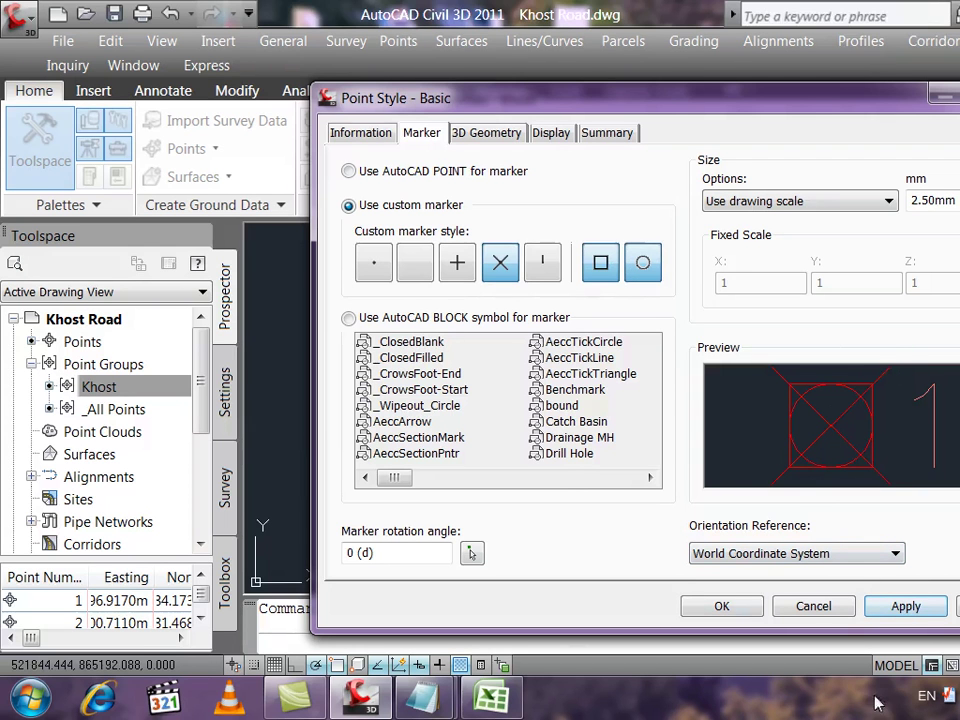
{"action": "left_click", "coordinate": [908, 606]}
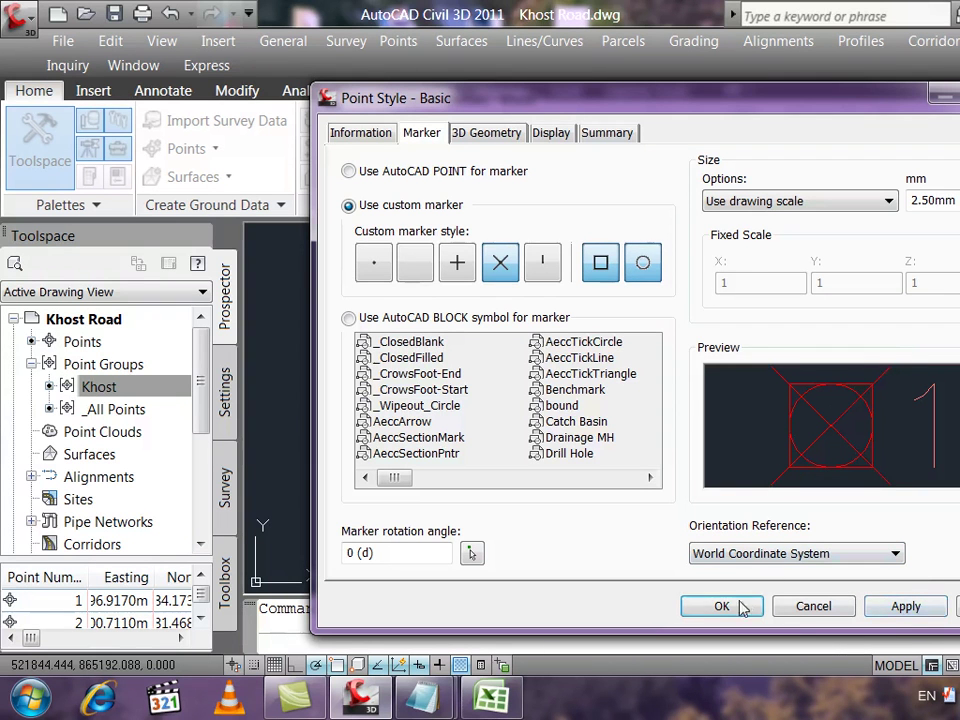
{"action": "left_click", "coordinate": [744, 607]}
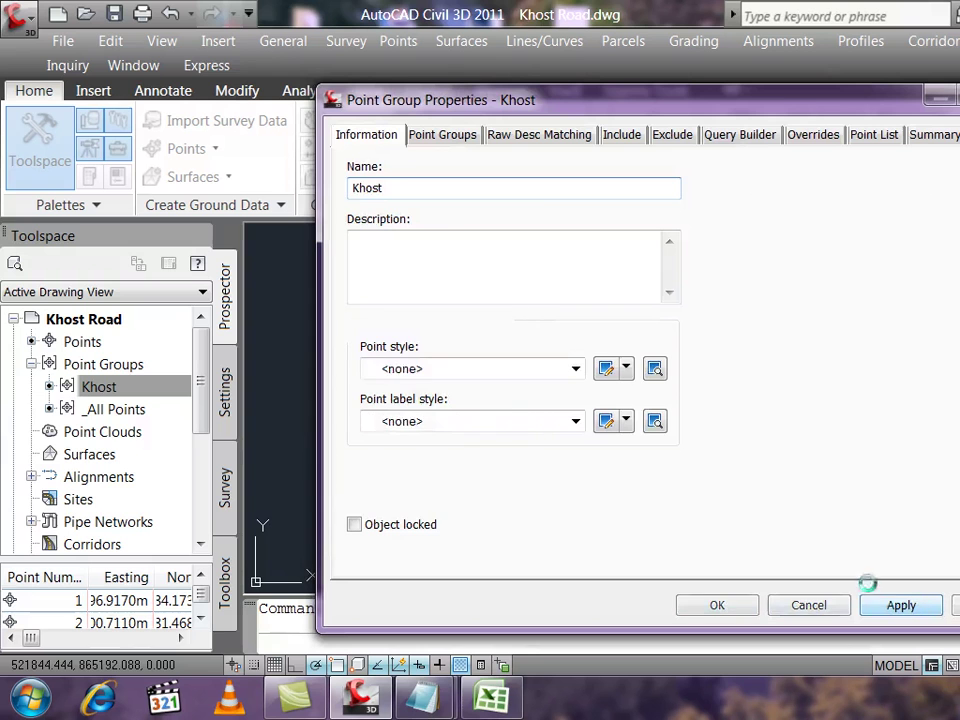
- Confirm the Khost group's Basic style with Point#-Elevation-Description labels
{"action": "left_click_drag", "start_coordinate": [810, 100], "coordinate": [3, 125]}
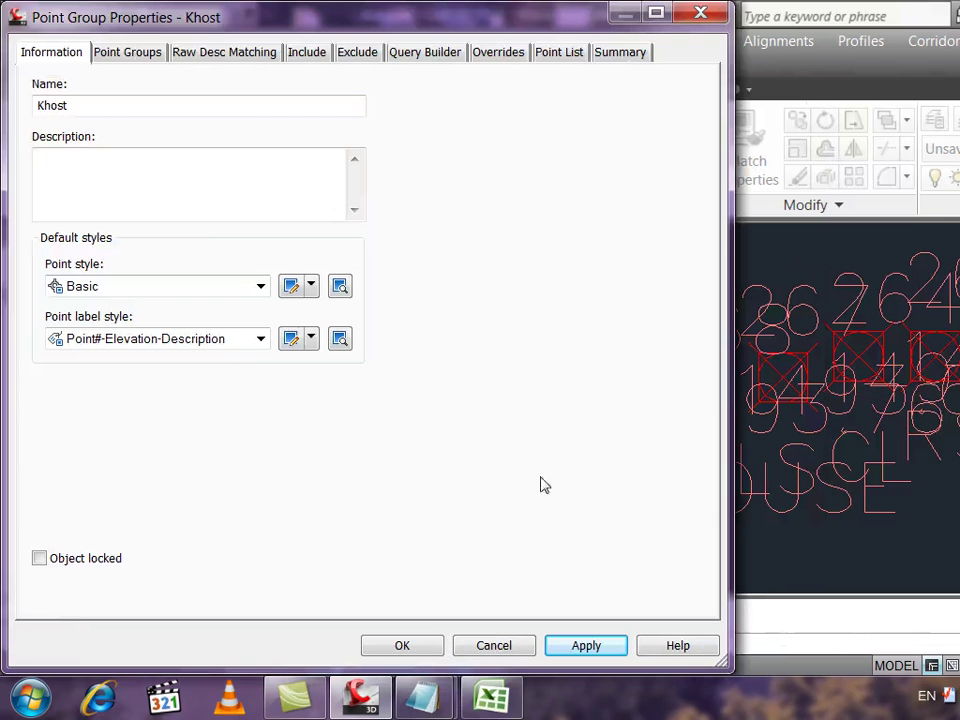
{"action": "left_click_drag", "start_coordinate": [518, 22], "coordinate": [939, 22]}
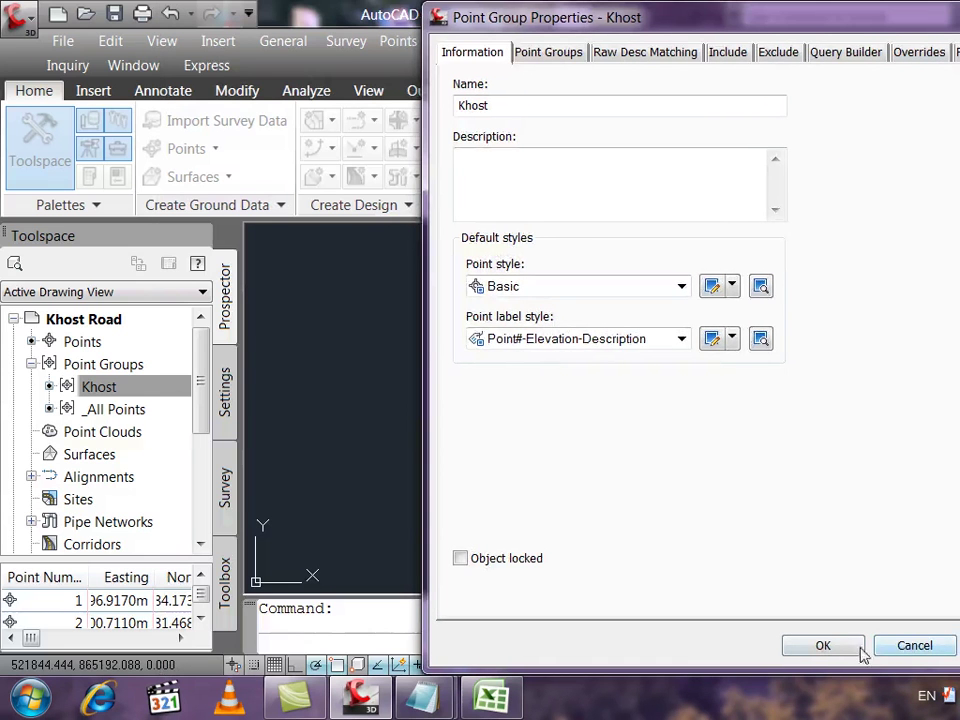
{"action": "left_click", "coordinate": [880, 648]}
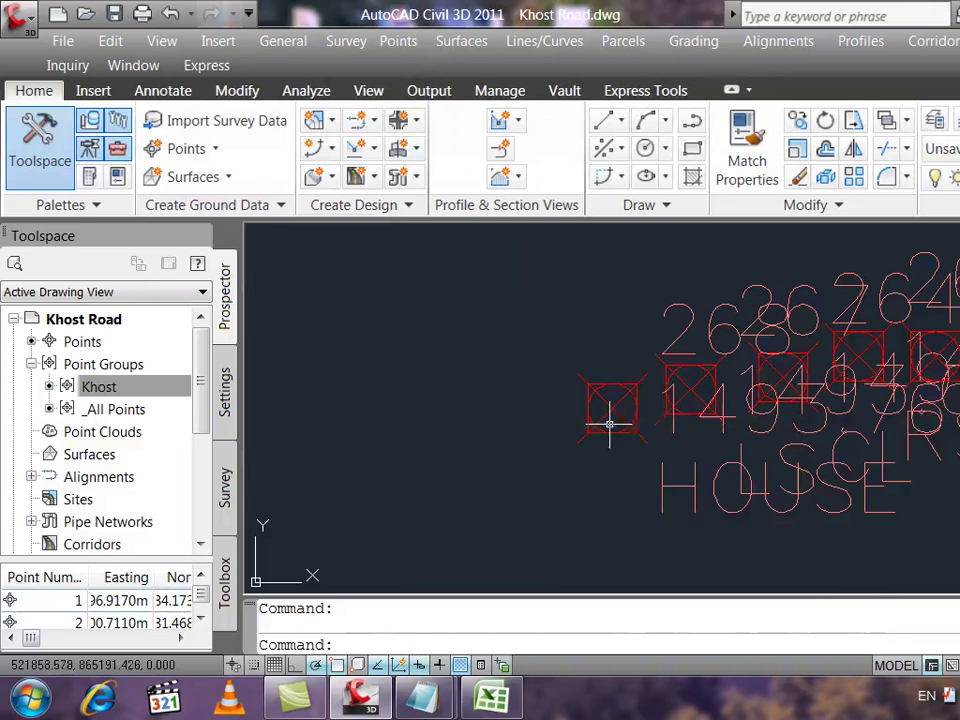
- Open the Khost group's Basic point style for editing
{"action": "left_click", "coordinate": [95, 387]}
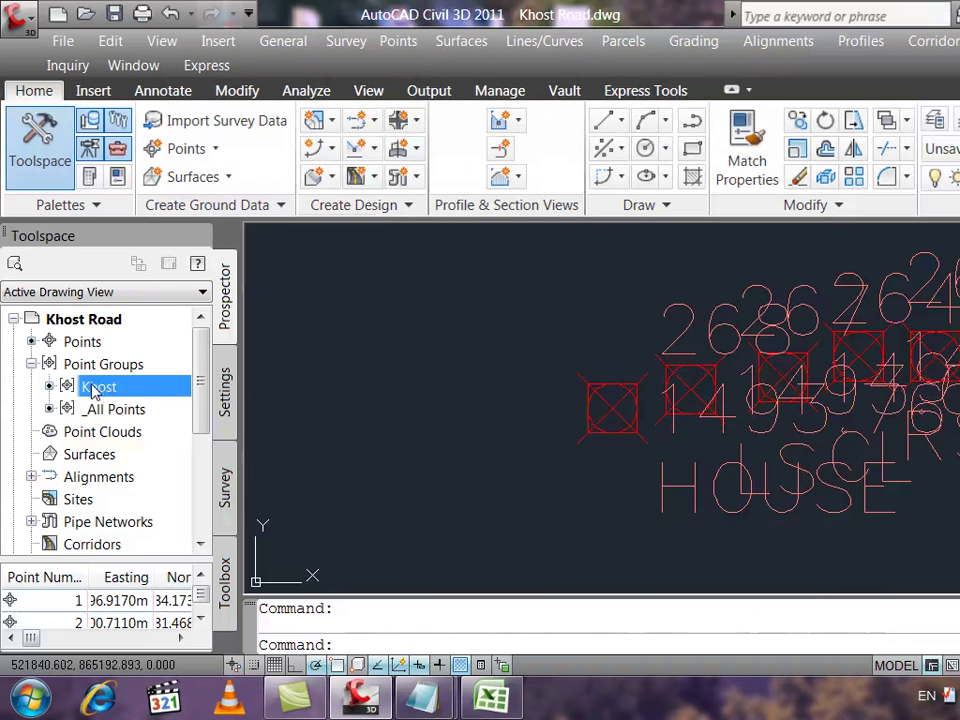
{"action": "right_click", "coordinate": [95, 390]}
{"action": "left_click", "coordinate": [186, 256]}
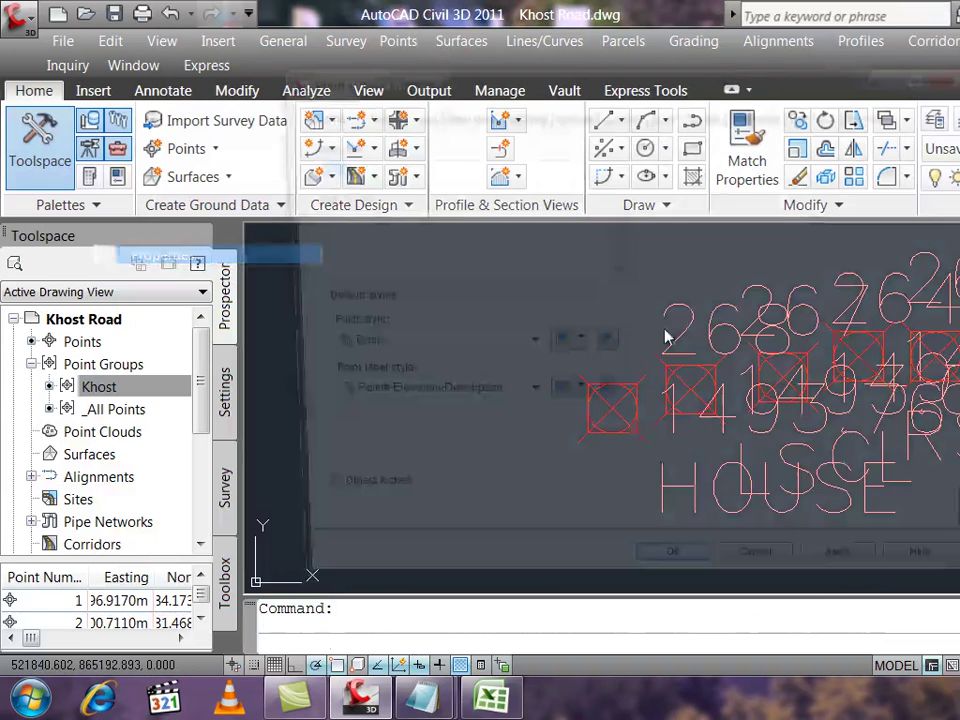
{"action": "left_click", "coordinate": [606, 364]}
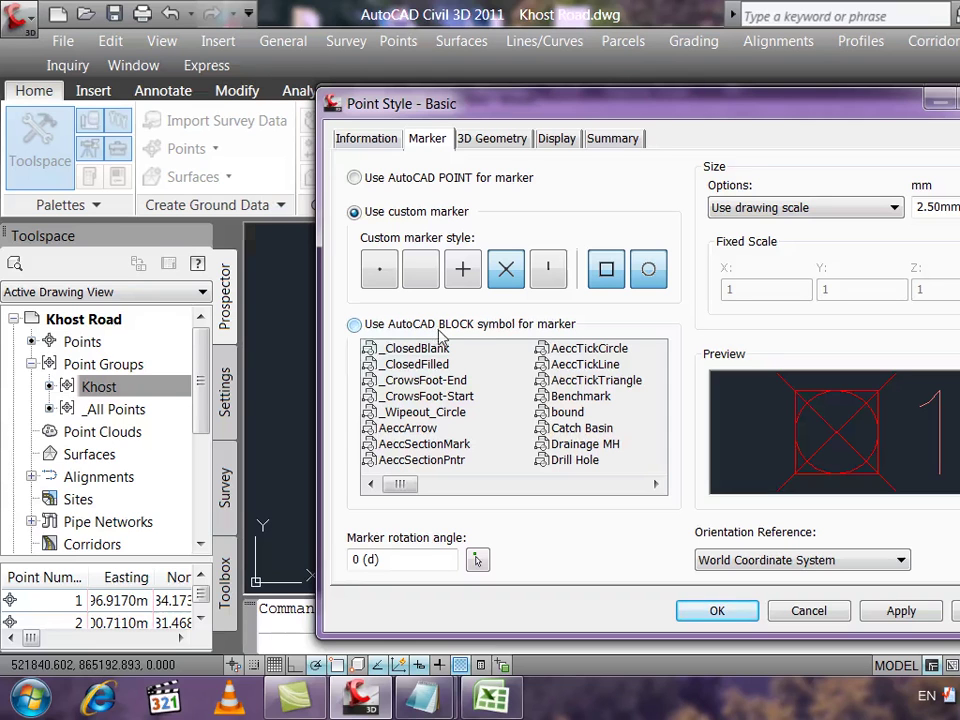
- Preview block markers such as _CrowsFoot-End, Drainage MH, bound and Benchmark
{"action": "left_click", "coordinate": [355, 325]}
{"action": "left_click", "coordinate": [405, 381]}
{"action": "left_click", "coordinate": [408, 427]}
{"action": "left_click", "coordinate": [412, 444]}
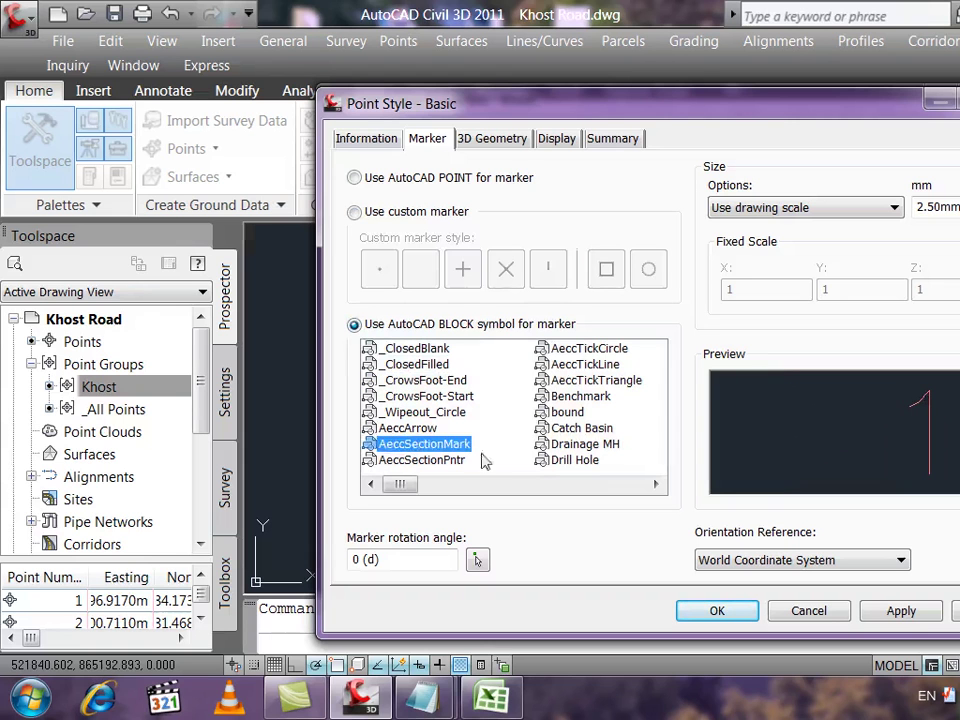
{"action": "left_click", "coordinate": [590, 443]}
{"action": "left_click", "coordinate": [592, 412]}
{"action": "left_click", "coordinate": [594, 396]}
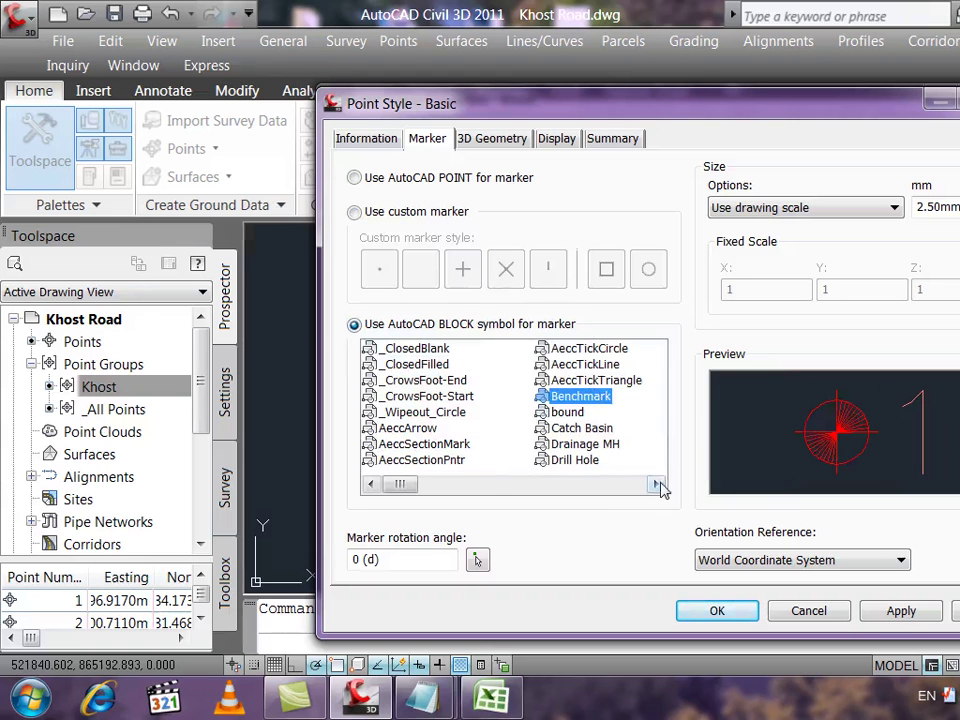
- Preview Station Mark, Tree-Evergreen, Water Valve and other blocks, then revert to the custom marker
{"action": "left_click", "coordinate": [656, 483]}
{"action": "left_click", "coordinate": [622, 460]}
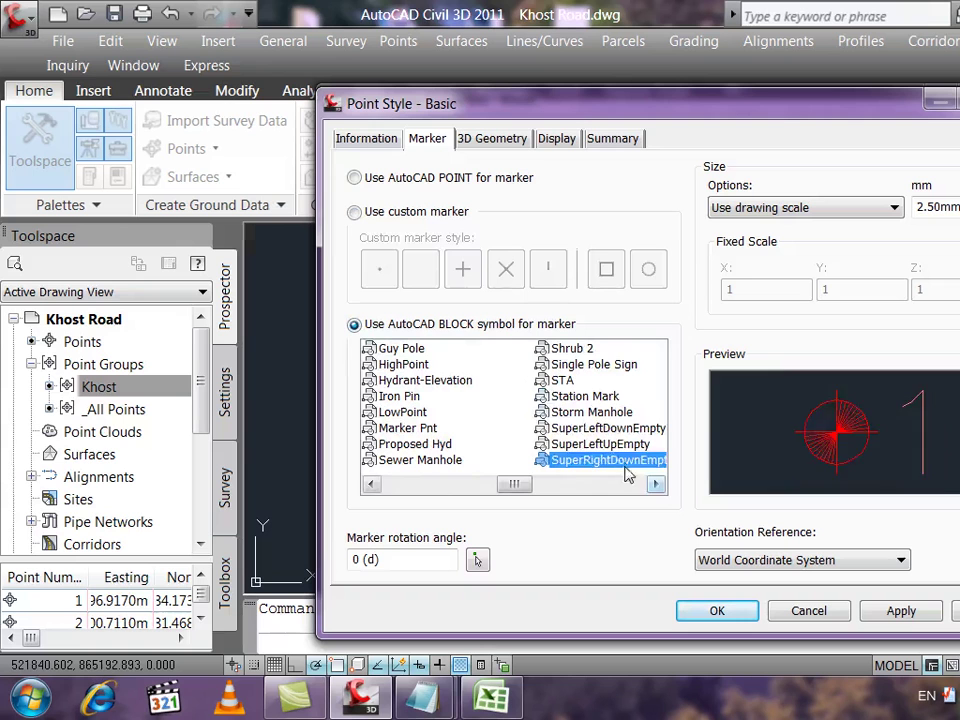
{"action": "left_click", "coordinate": [608, 428]}
{"action": "left_click", "coordinate": [606, 396]}
{"action": "left_click", "coordinate": [604, 364]}
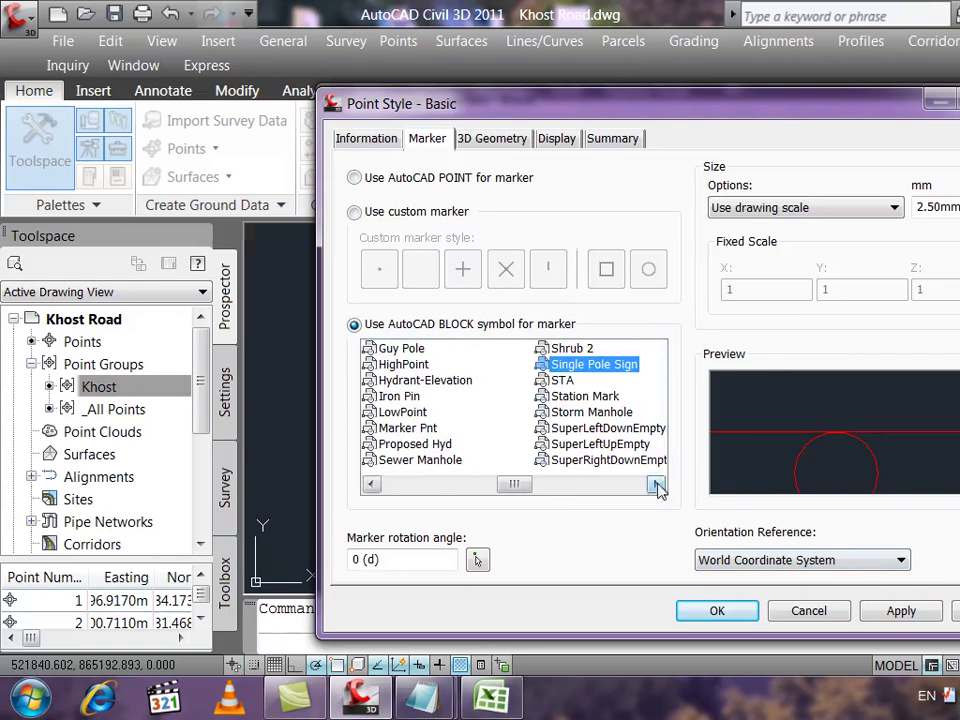
{"action": "left_click", "coordinate": [656, 483]}
{"action": "left_click", "coordinate": [656, 483]}
{"action": "left_click", "coordinate": [450, 413]}
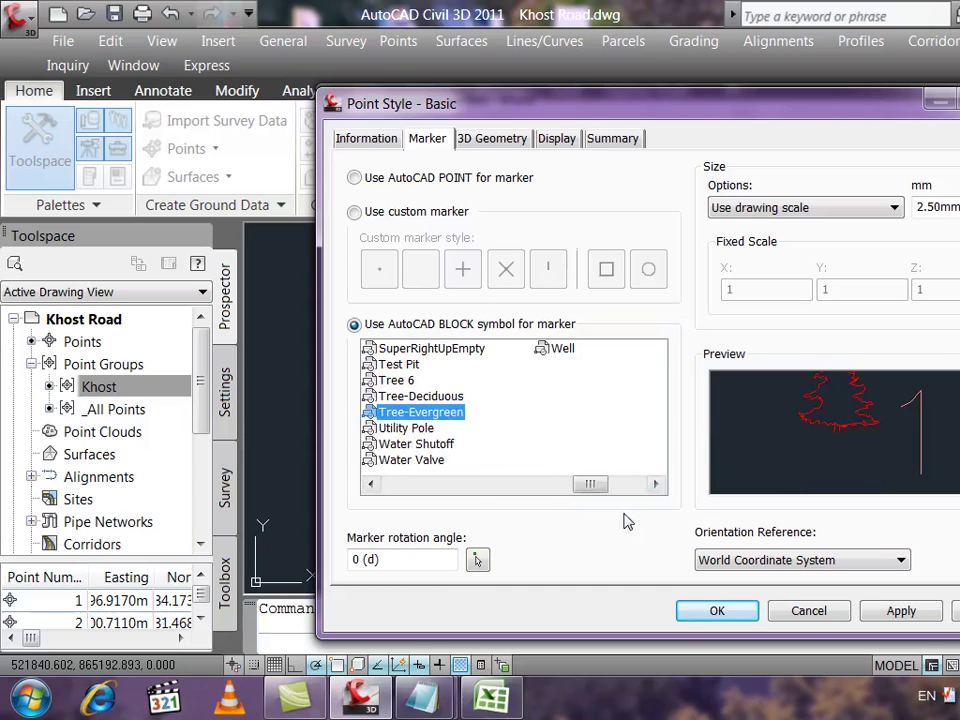
{"action": "left_click", "coordinate": [437, 462]}
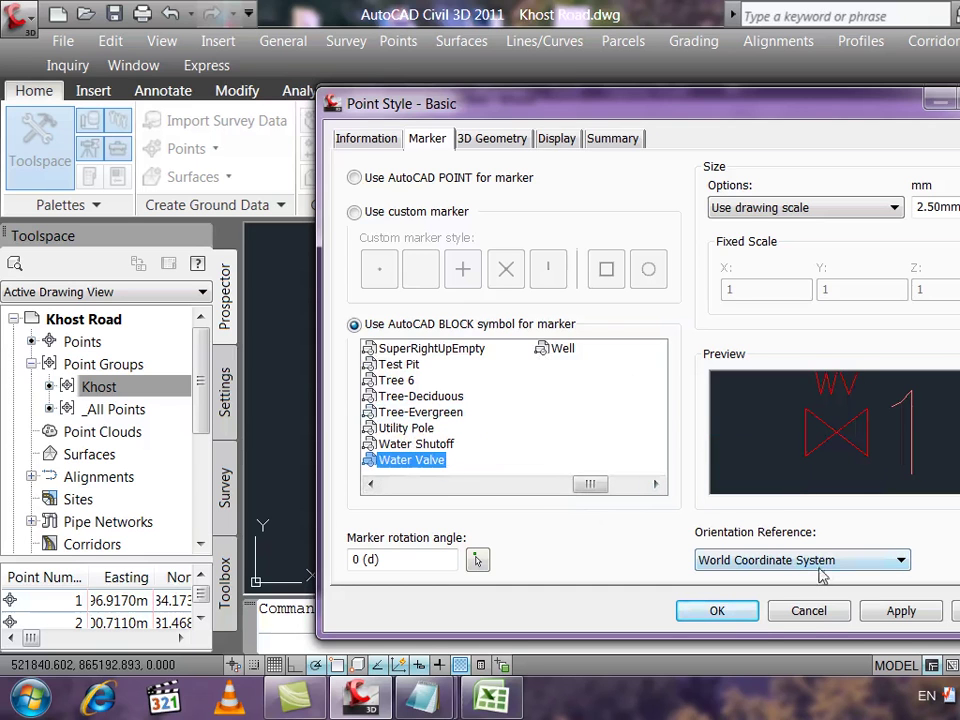
{"action": "left_click", "coordinate": [433, 214]}
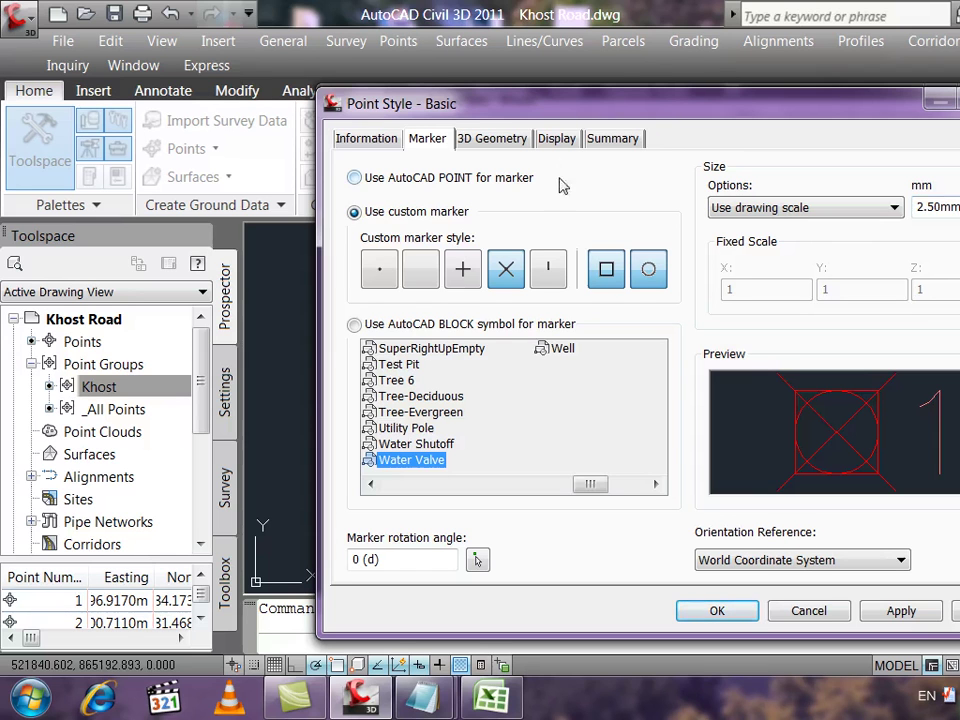
- Set the Basic point style's marker colour to green (index 90) and apply it to the Khost points
{"action": "left_click", "coordinate": [557, 139]}
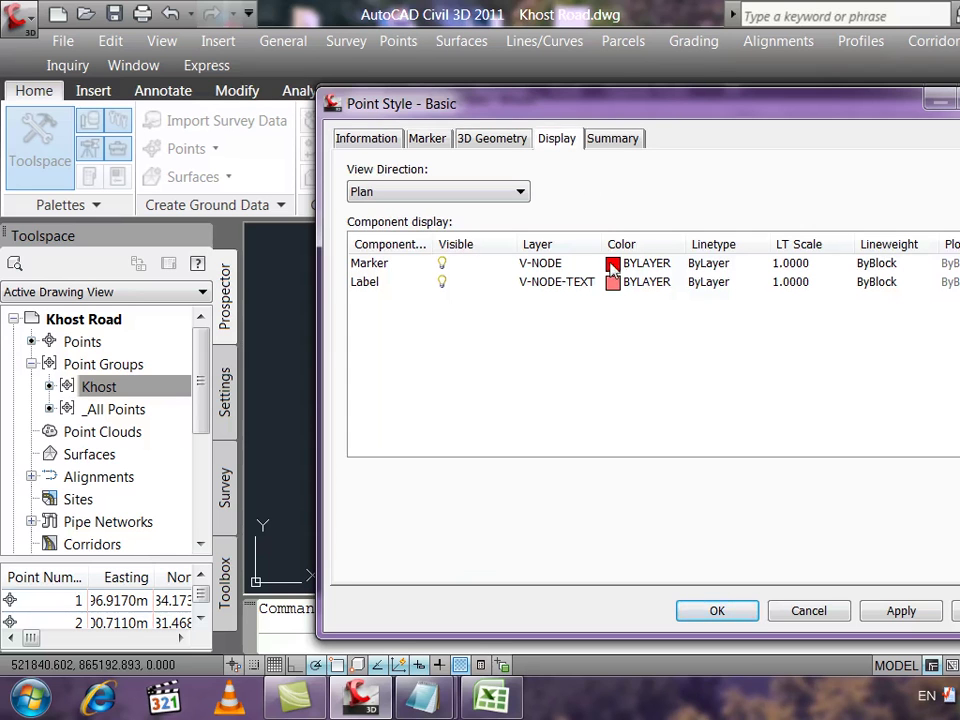
{"action": "left_click", "coordinate": [612, 264]}
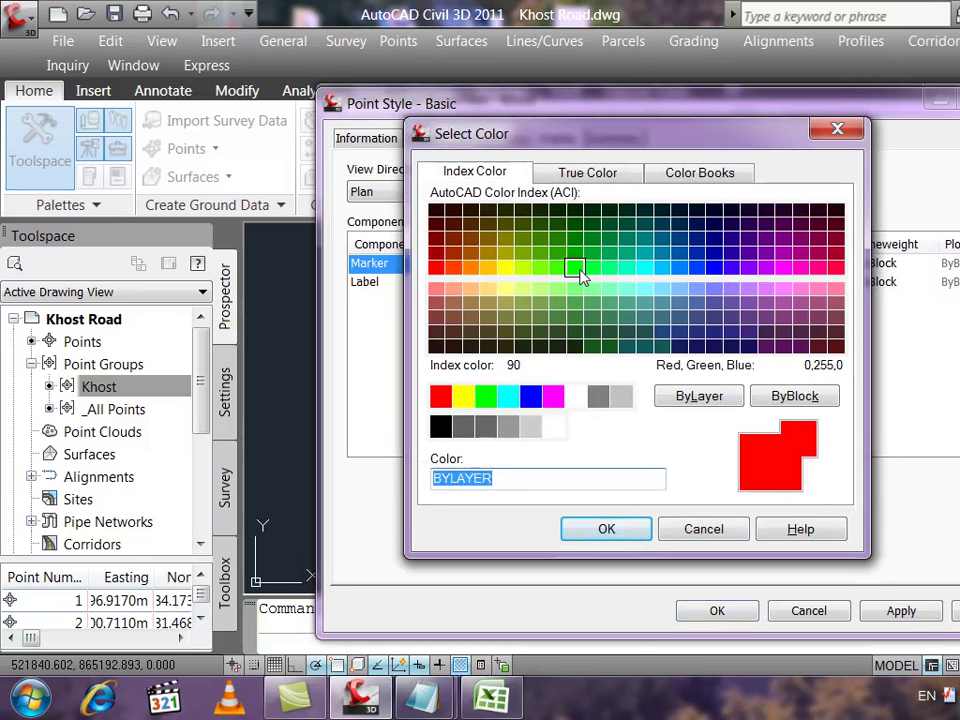
{"action": "left_click", "coordinate": [576, 268]}
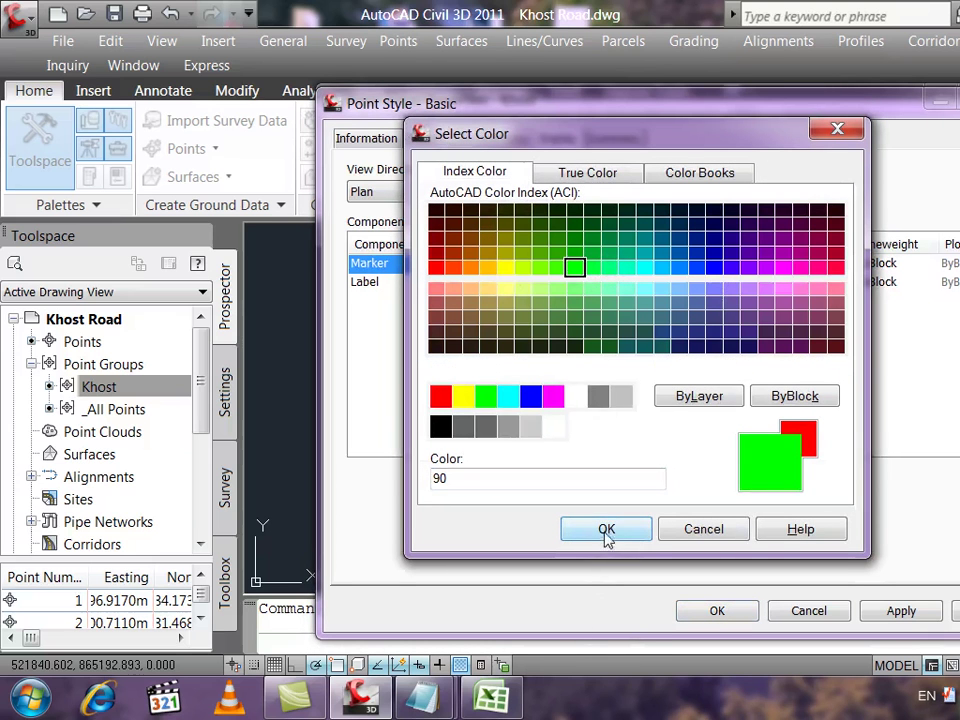
{"action": "left_click", "coordinate": [606, 536]}
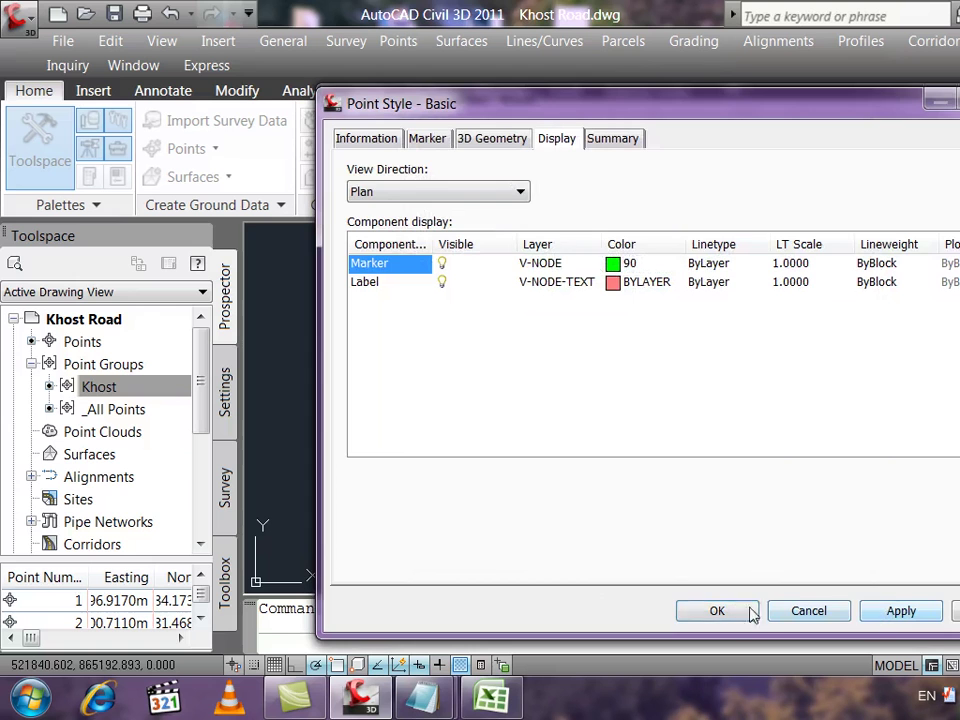
{"action": "left_click", "coordinate": [745, 609]}
{"action": "left_click", "coordinate": [718, 606]}
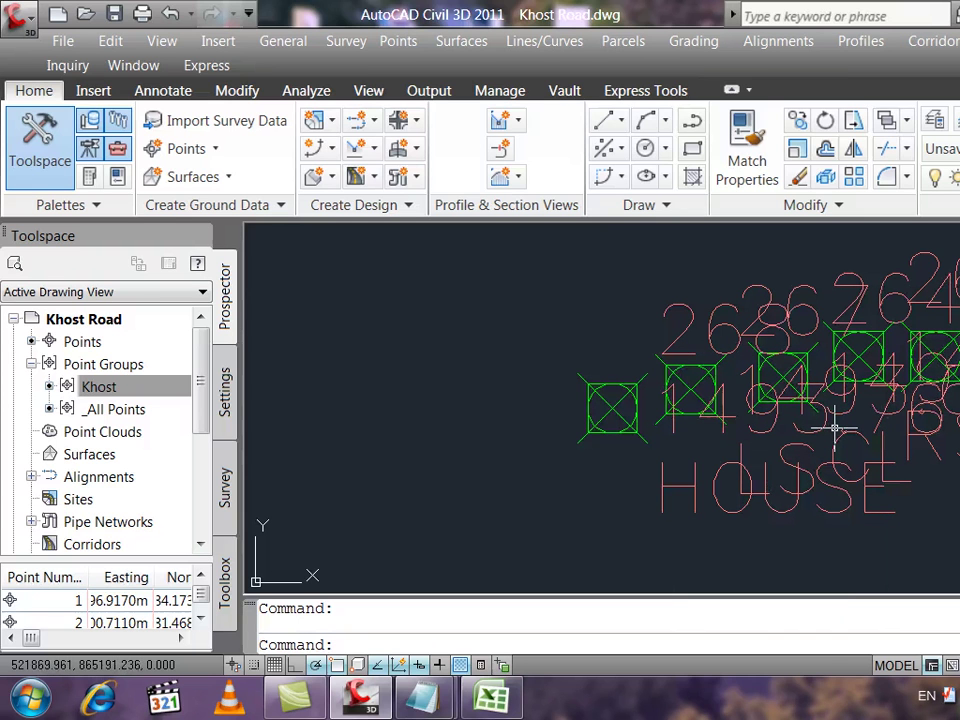
{"action": "right_click", "coordinate": [122, 387]}
- Set the Khost point group's point label style to <none>
{"action": "left_click", "coordinate": [222, 256]}
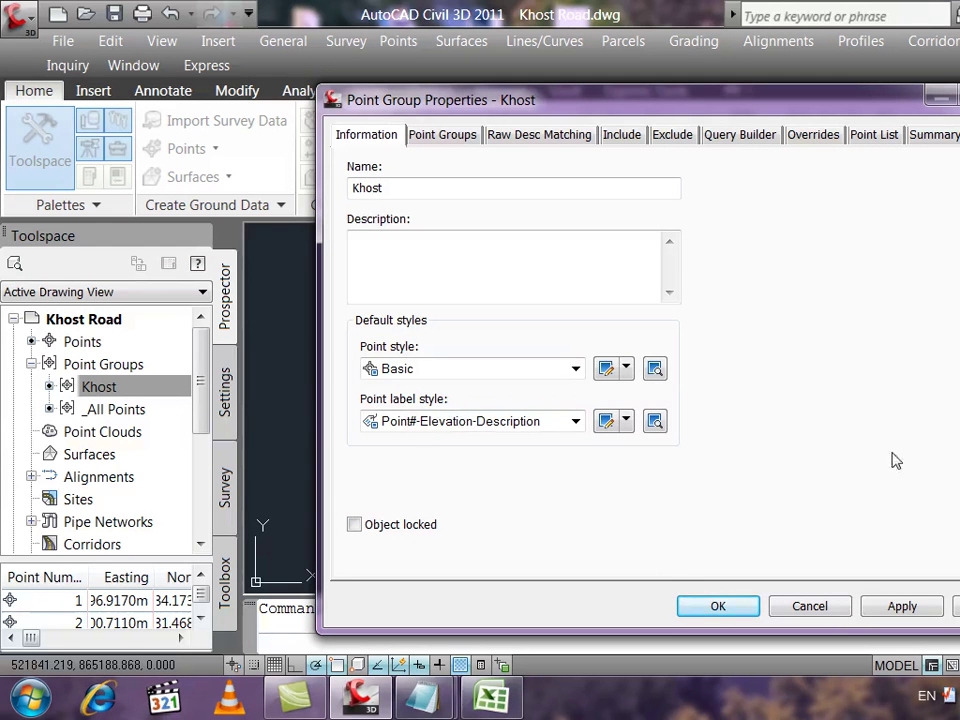
{"action": "left_click_drag", "start_coordinate": [810, 100], "coordinate": [329, 133]}
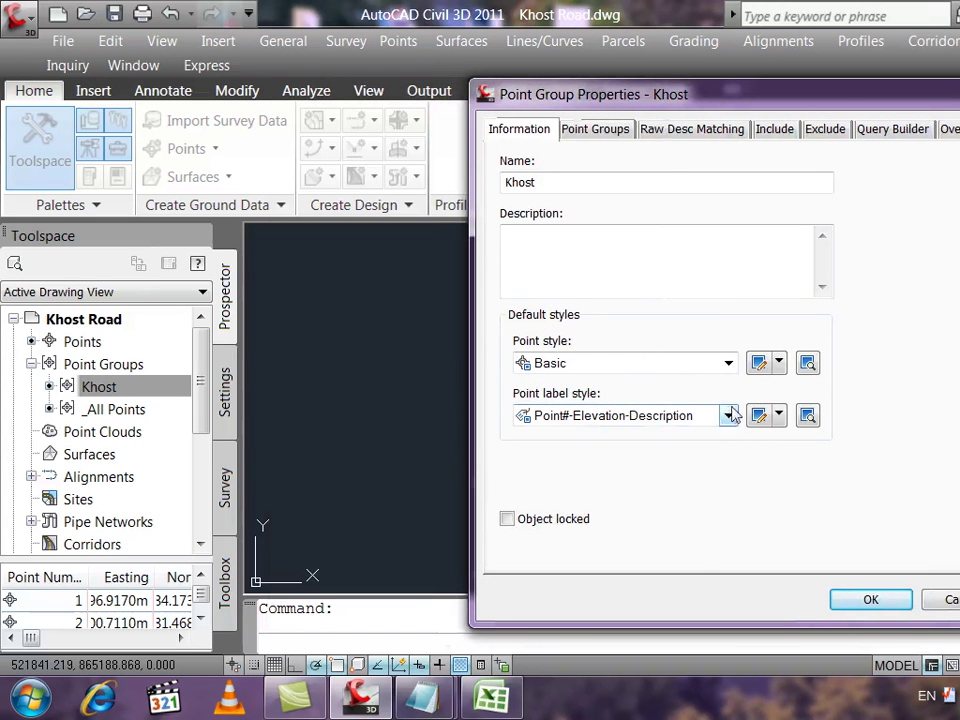
{"action": "left_click", "coordinate": [729, 416]}
{"action": "left_click", "coordinate": [596, 437]}
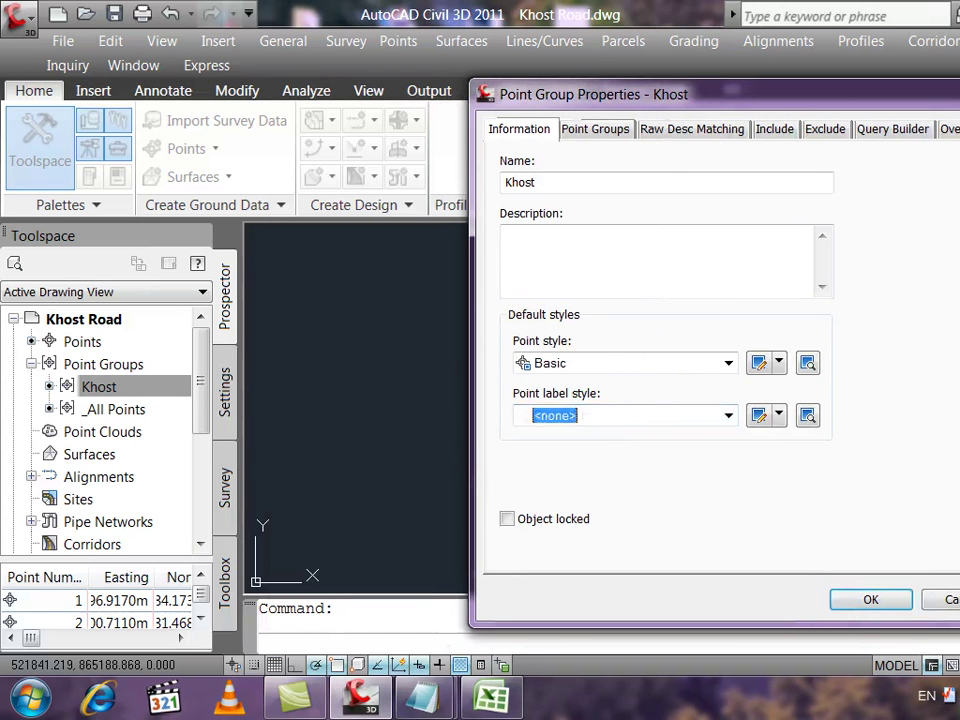
{"action": "left_click", "coordinate": [936, 600]}
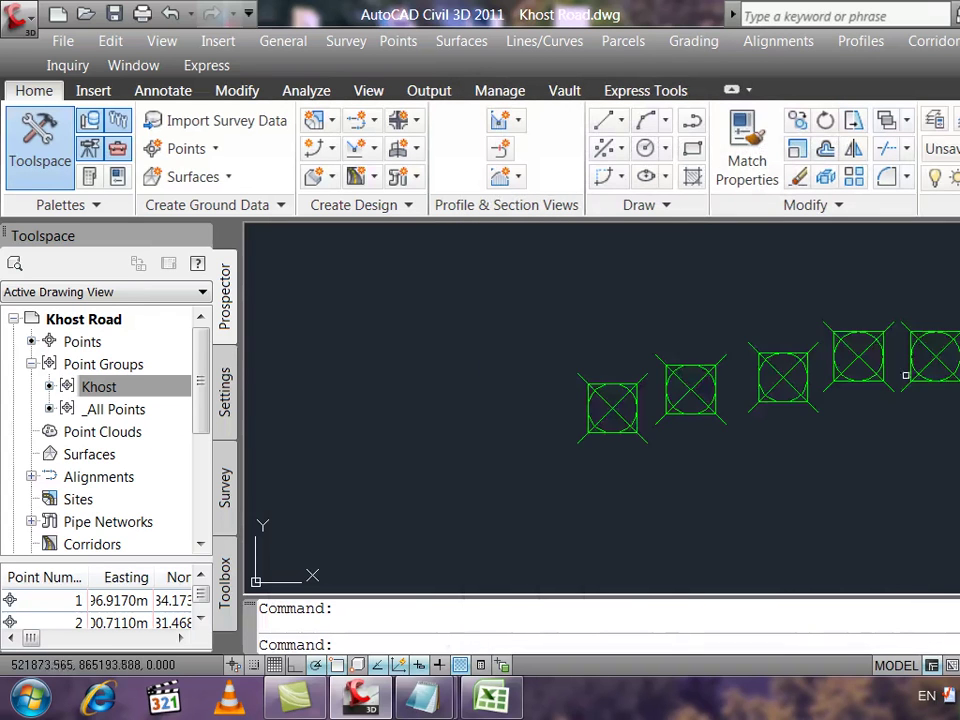
- Dismiss the translation popup and pan the drawing to view the unlabelled Khost points
{"action": "scroll", "coordinate": [916, 362], "scroll_direction": "down", "scroll_amount": 5}
{"action": "scroll", "coordinate": [916, 446], "scroll_direction": "down", "scroll_amount": 3}
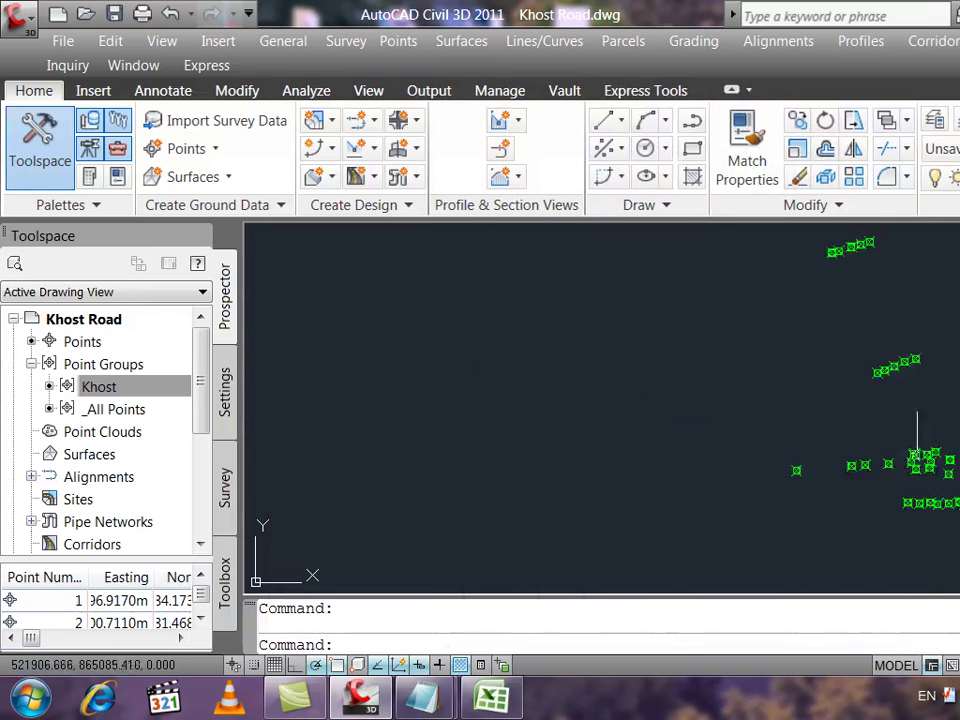
{"action": "scroll", "coordinate": [916, 452], "scroll_direction": "up", "scroll_amount": 3}
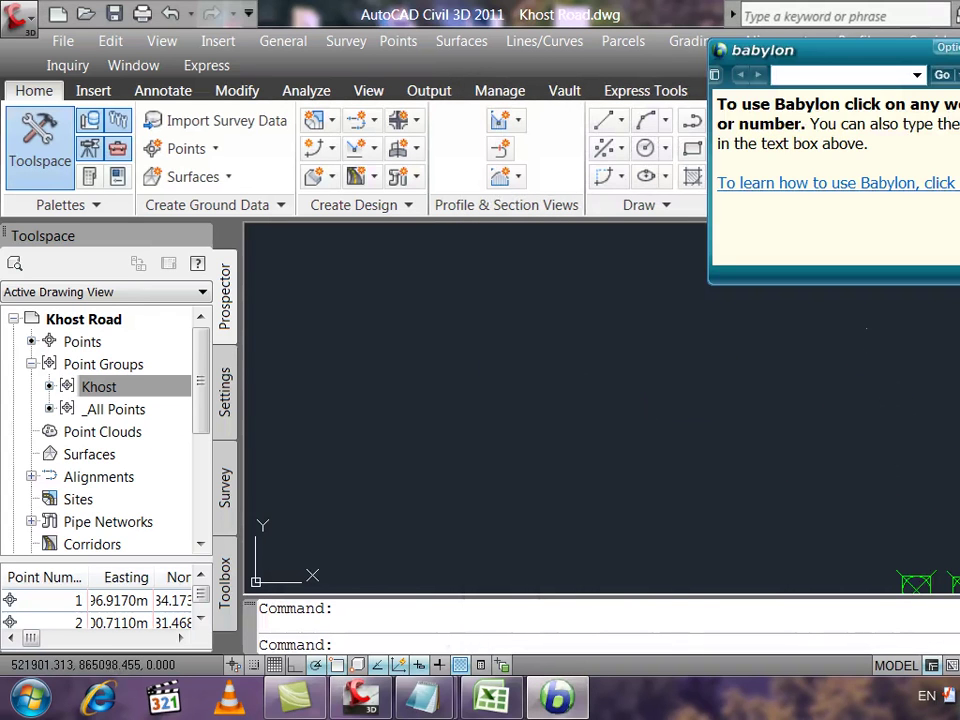
{"action": "left_click", "coordinate": [945, 47]}
{"action": "left_click", "coordinate": [943, 253]}
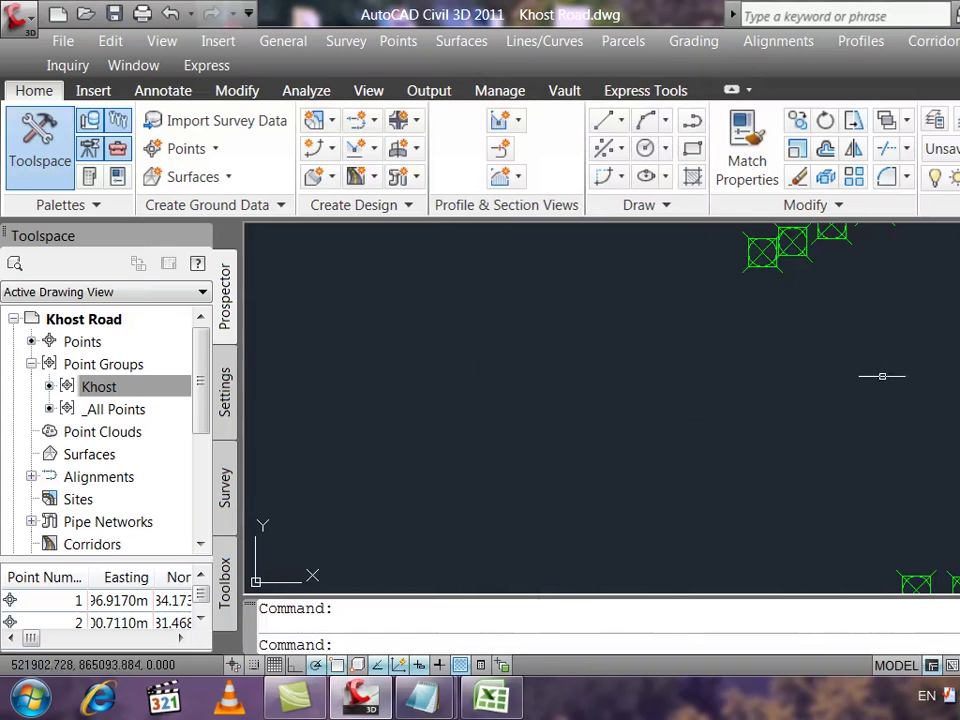
{"action": "scroll", "coordinate": [883, 380], "scroll_direction": "down", "scroll_amount": 3}
{"action": "scroll", "coordinate": [885, 340], "scroll_direction": "up", "scroll_amount": 3}
{"action": "middle_click_drag", "start_coordinate": [827, 285], "coordinate": [829, 398]}
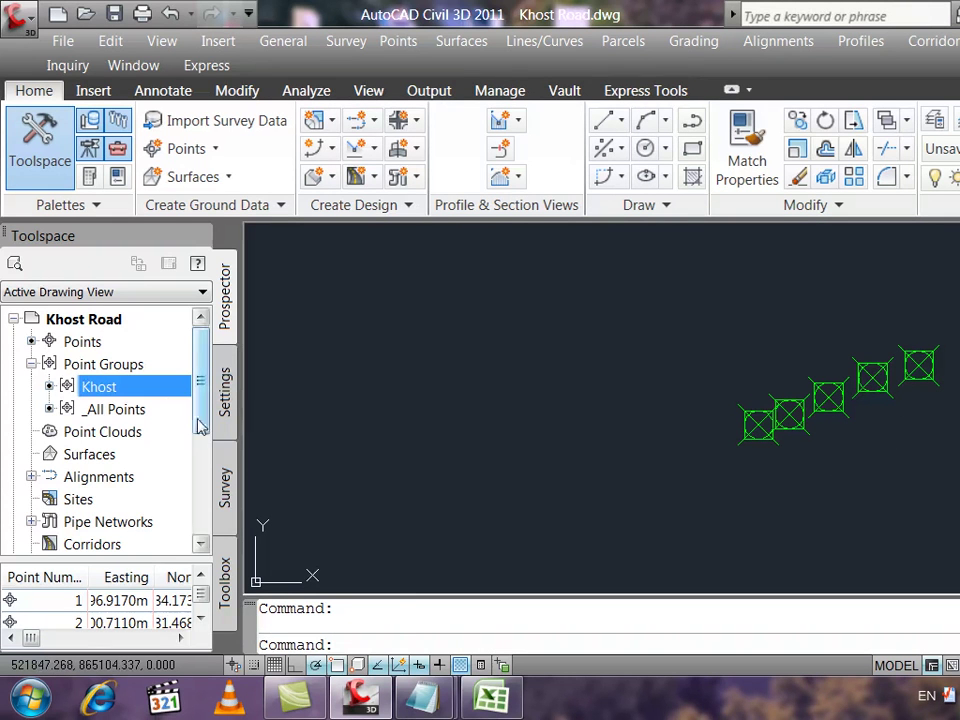
- Set the Khost label style to Description Only, showing labels like HOUSE and RS
{"action": "right_click", "coordinate": [160, 389]}
{"action": "left_click", "coordinate": [300, 255]}
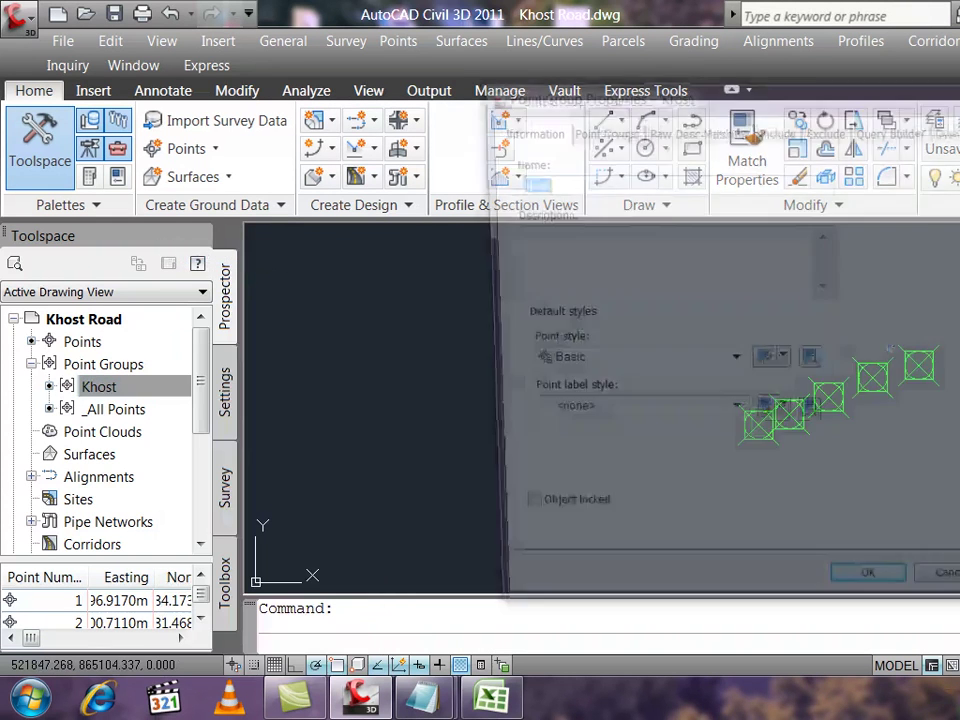
{"action": "left_click", "coordinate": [730, 417]}
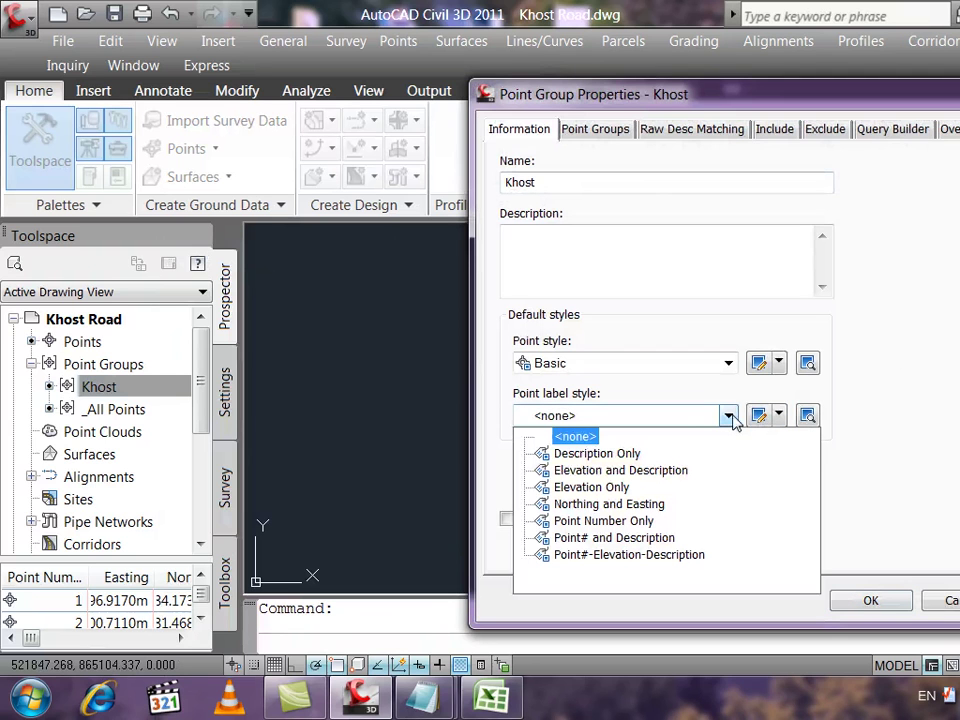
{"action": "left_click", "coordinate": [597, 454]}
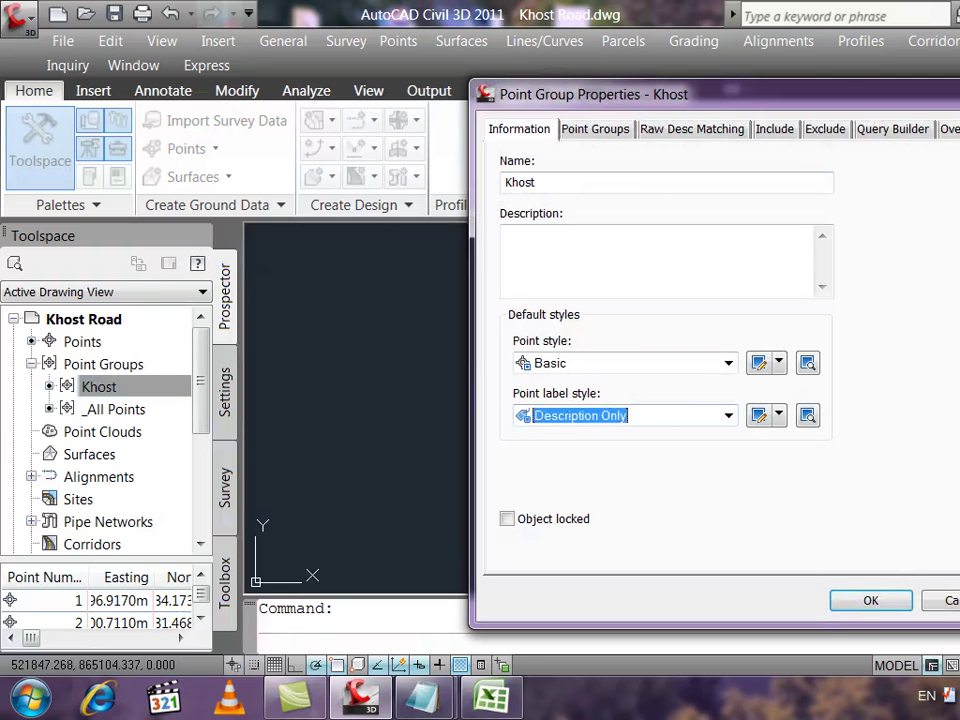
{"action": "left_click_drag", "start_coordinate": [800, 94], "coordinate": [922, 537]}
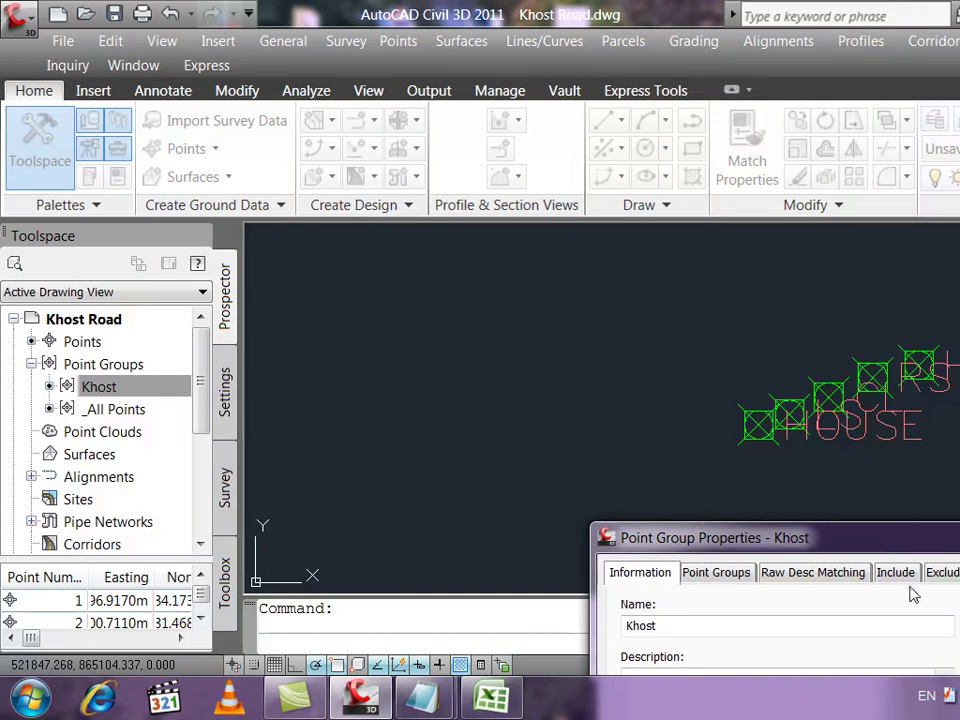
- Switch the Khost point label style to Point Number Only
{"action": "left_click_drag", "start_coordinate": [908, 545], "coordinate": [887, 25]}
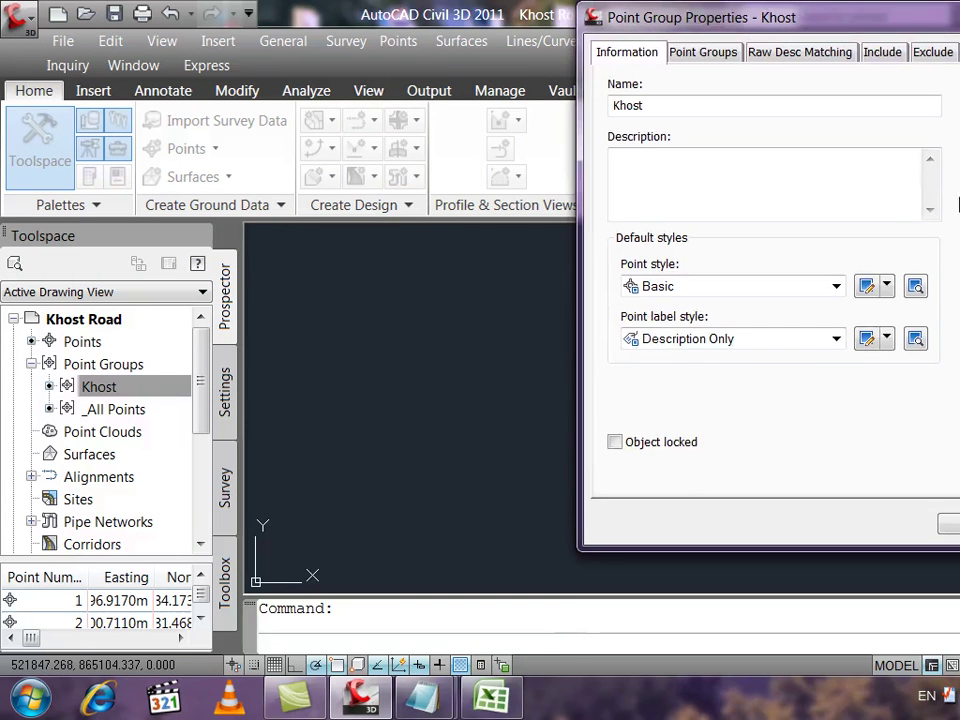
{"action": "left_click", "coordinate": [836, 339]}
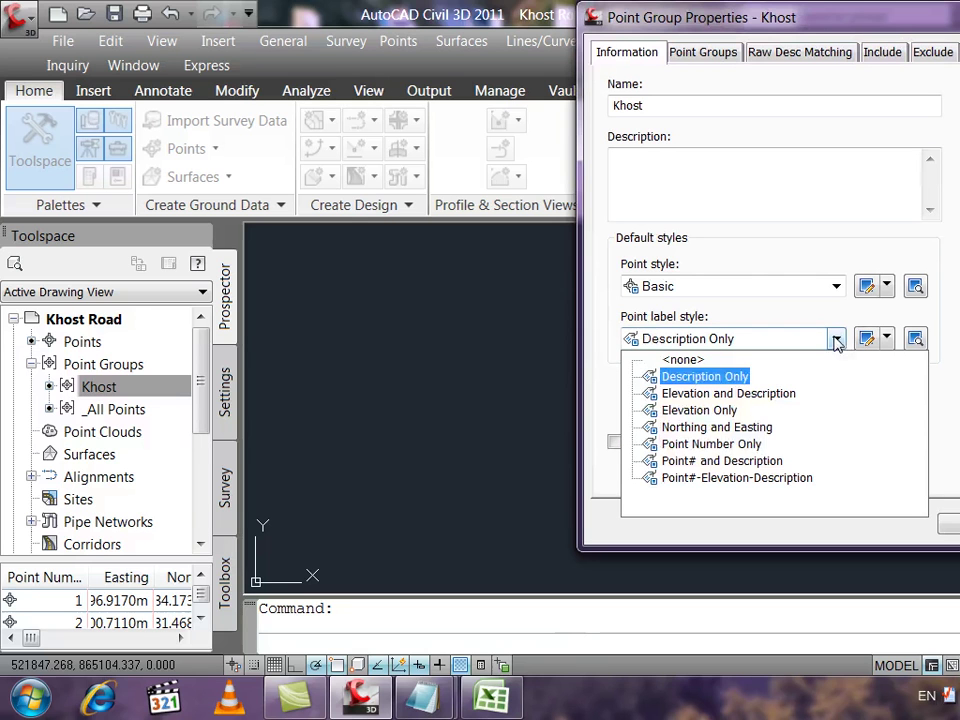
{"action": "left_click", "coordinate": [733, 452]}
- Apply the Point#-Elevation-Description label style to the Khost point group
{"action": "key", "text": "Return"}
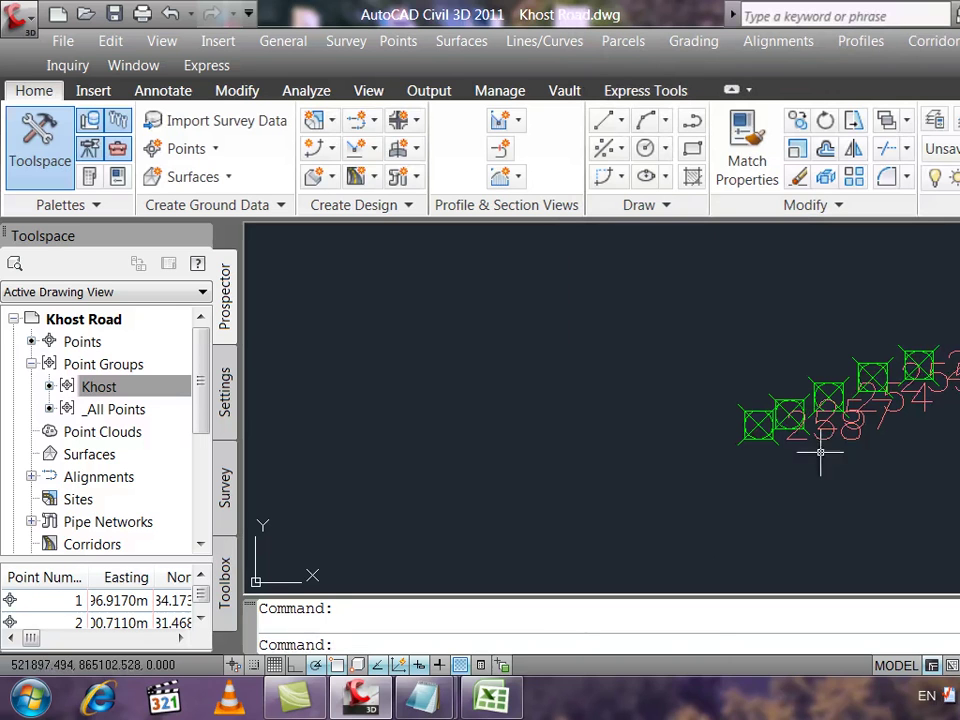
{"action": "left_click", "coordinate": [146, 390]}
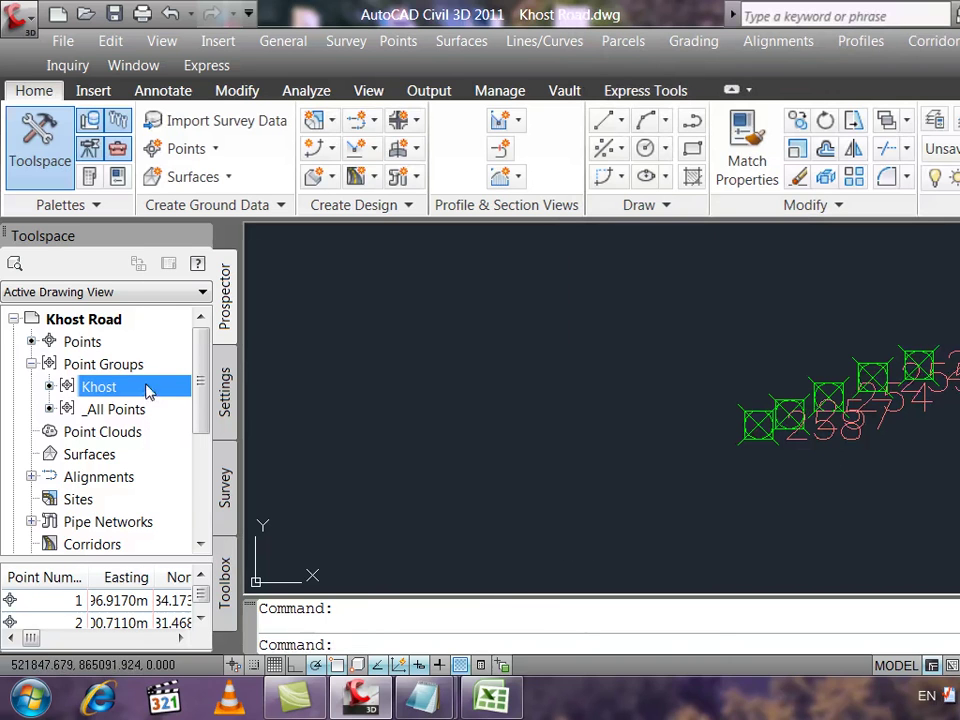
{"action": "right_click", "coordinate": [146, 390]}
{"action": "left_click", "coordinate": [214, 253]}
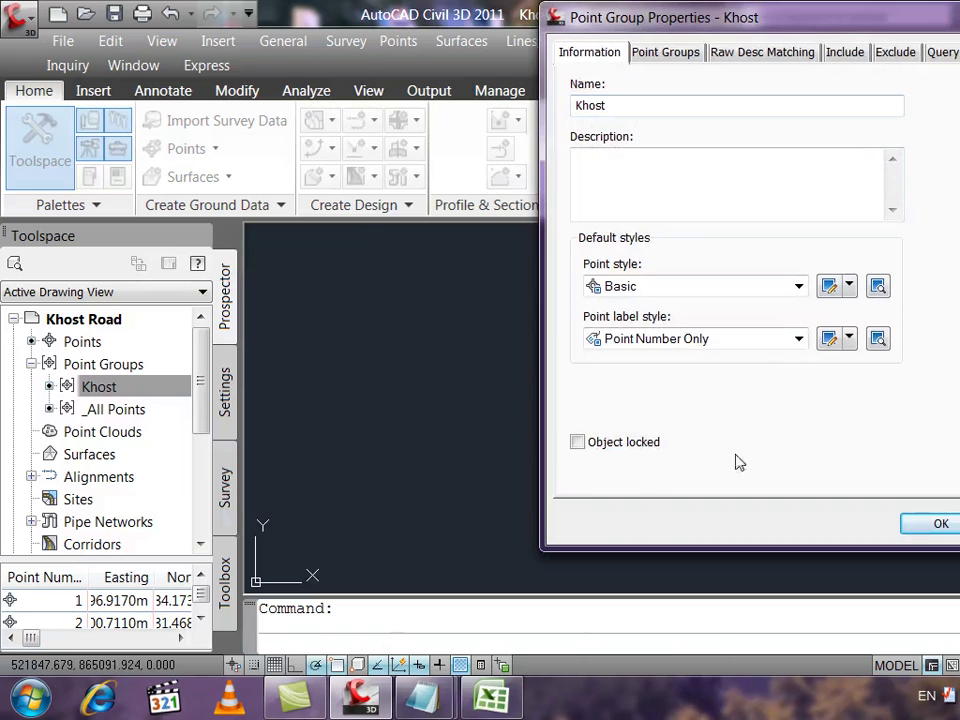
{"action": "left_click", "coordinate": [797, 340]}
{"action": "left_click", "coordinate": [700, 476]}
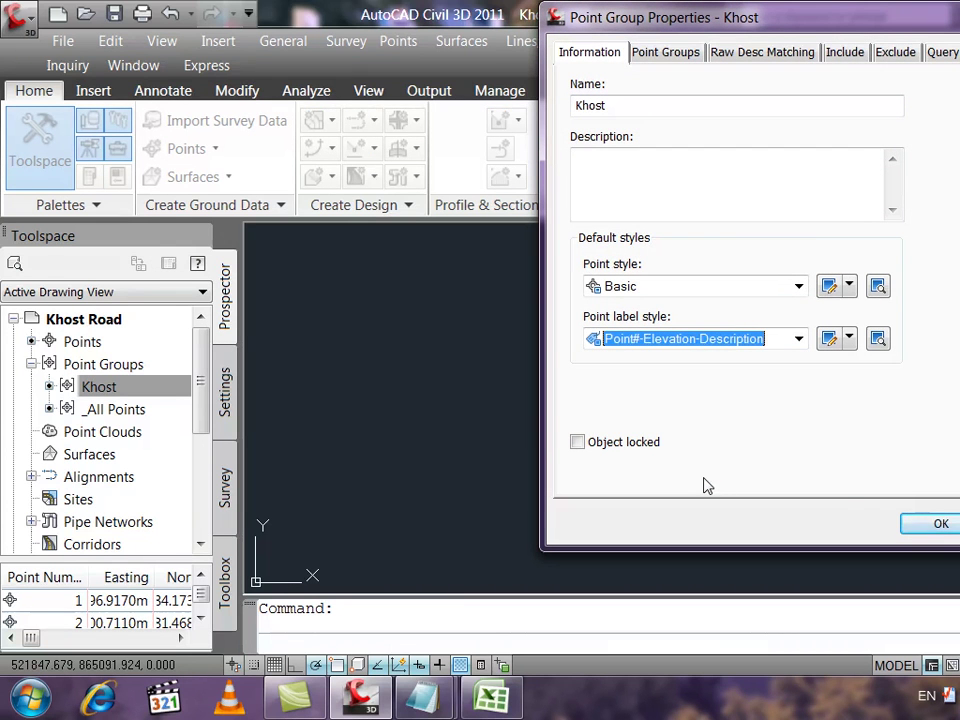
{"action": "left_click", "coordinate": [938, 523]}
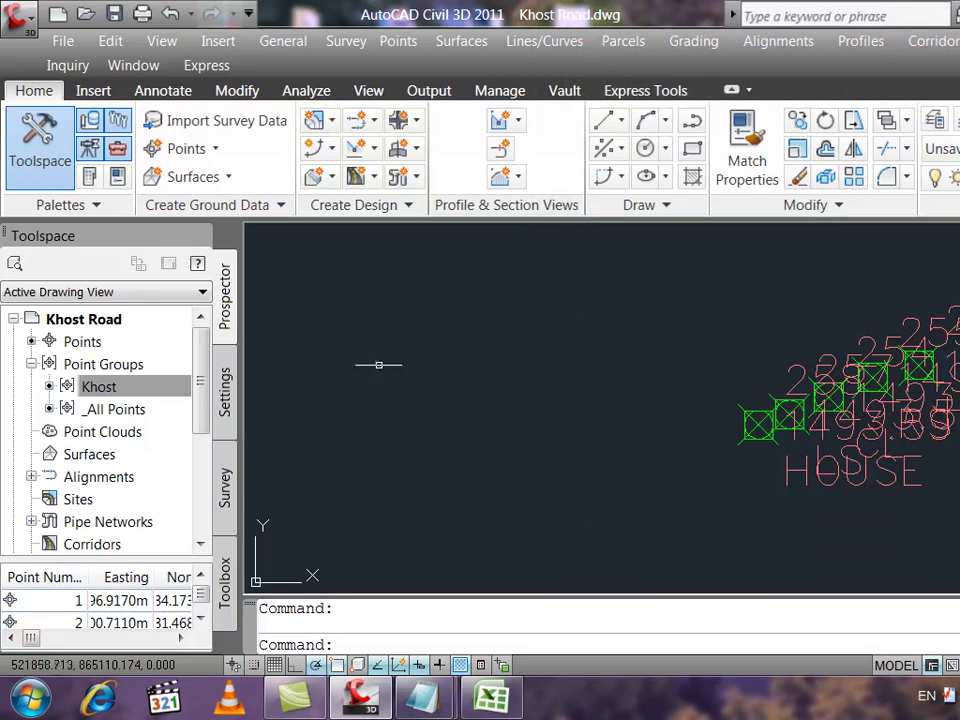
{"action": "left_click", "coordinate": [136, 388]}
{"action": "right_click", "coordinate": [143, 400]}
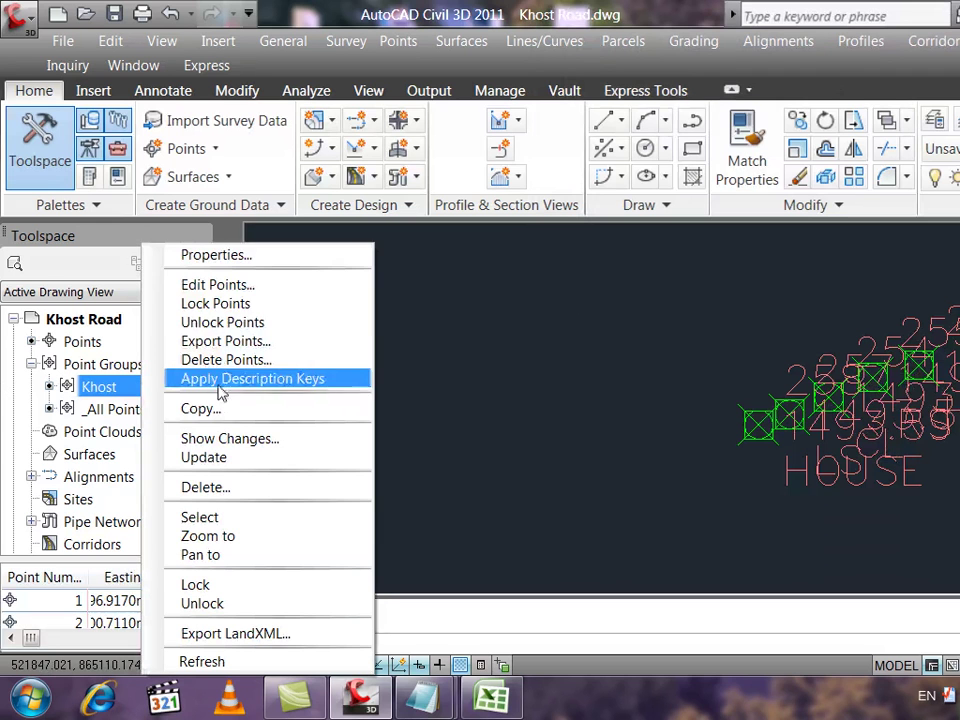
- Edit the Point#-Elevation-Description style from Khost properties and view its Layout tab
{"action": "left_click", "coordinate": [265, 254]}
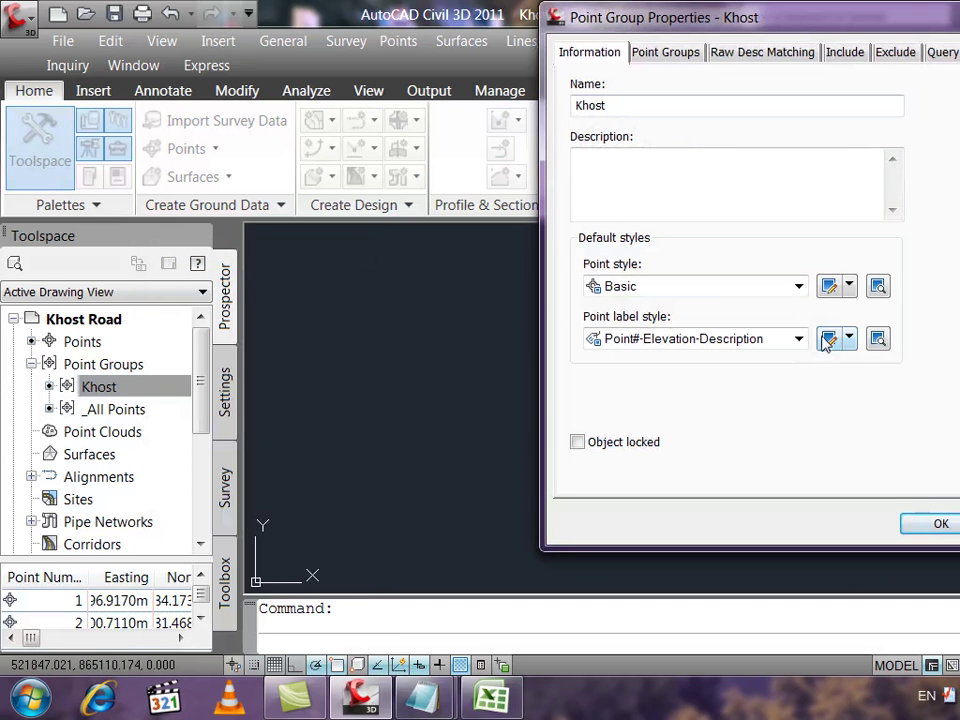
{"action": "left_click", "coordinate": [828, 341]}
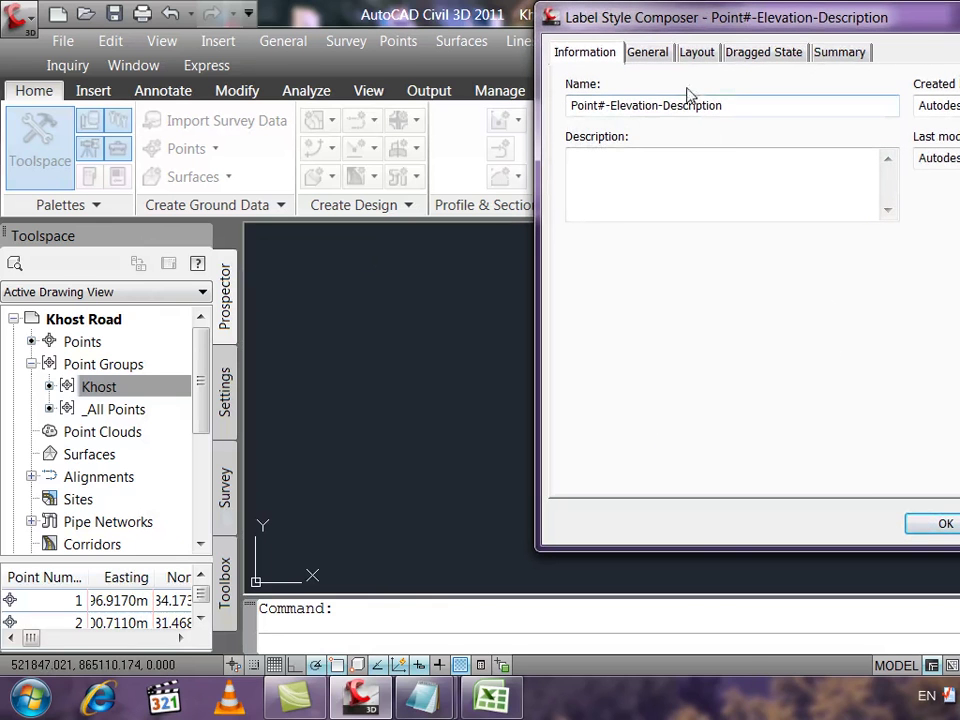
{"action": "left_click", "coordinate": [699, 53]}
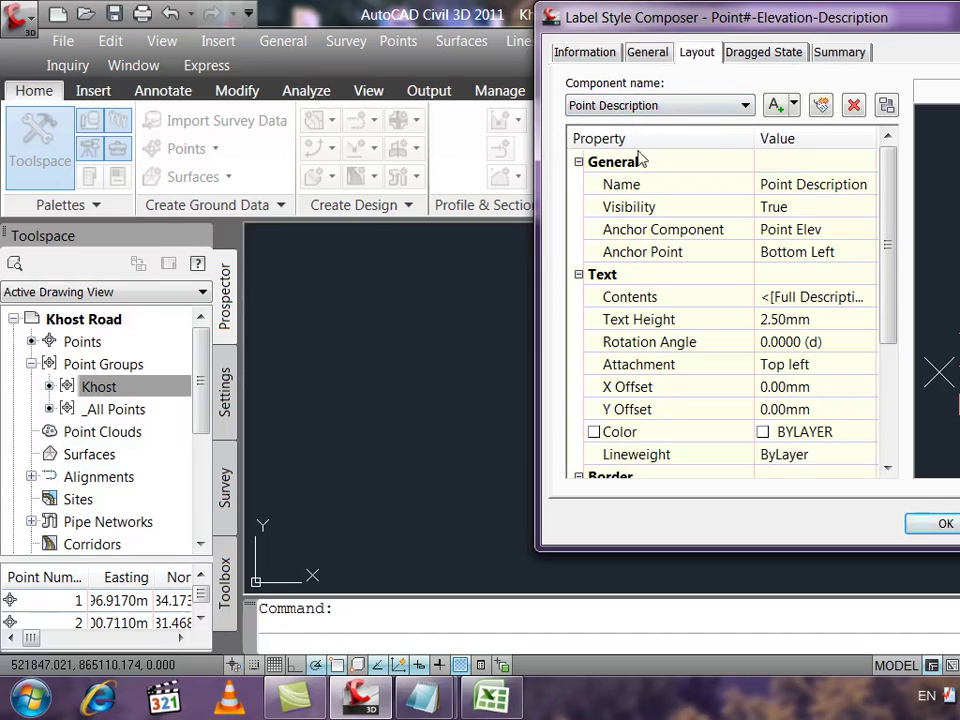
{"action": "left_click", "coordinate": [680, 108]}
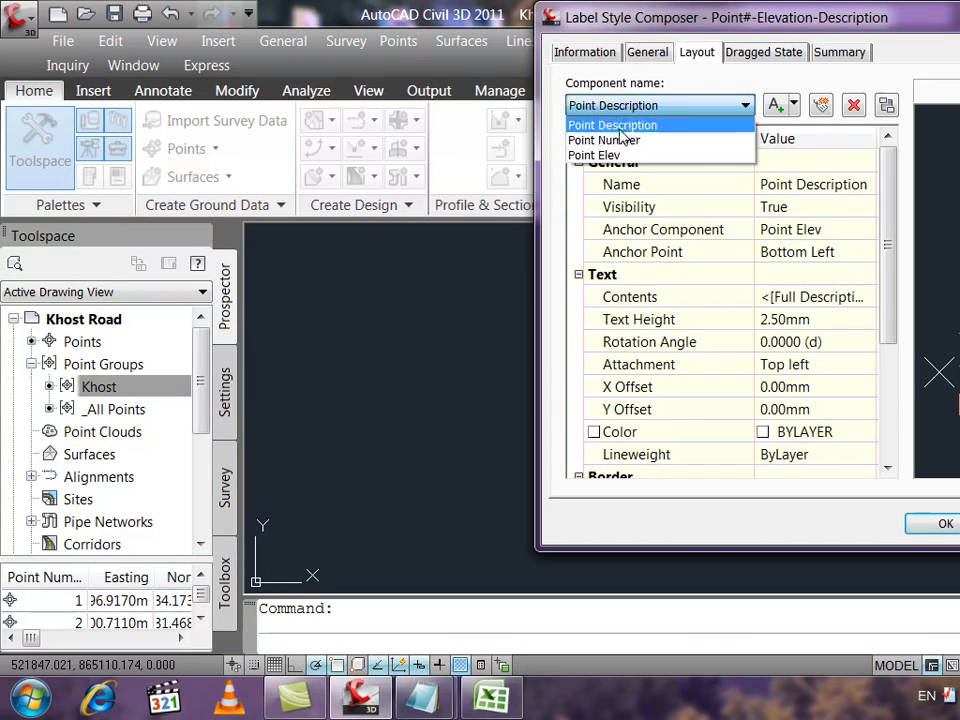
{"action": "left_click", "coordinate": [684, 112]}
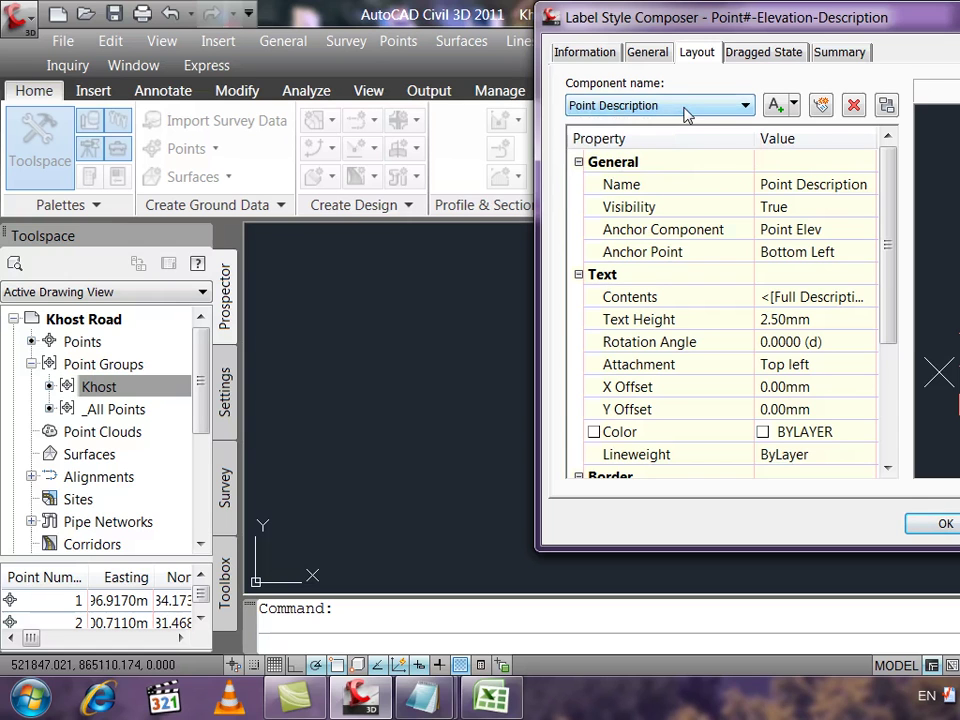
{"action": "left_click", "coordinate": [686, 114]}
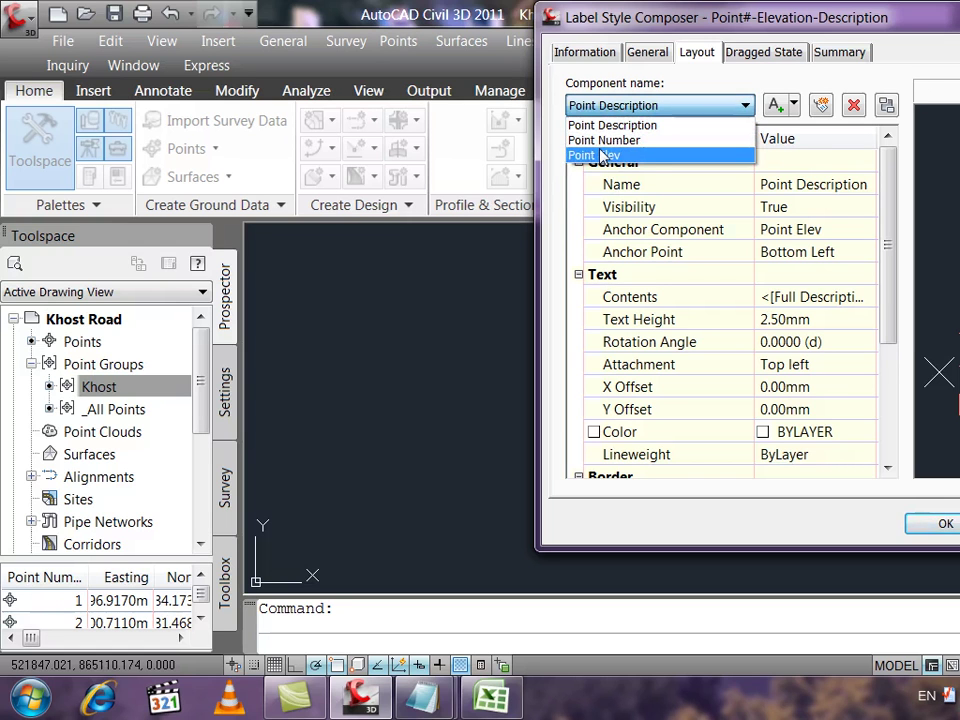
{"action": "left_click", "coordinate": [660, 122]}
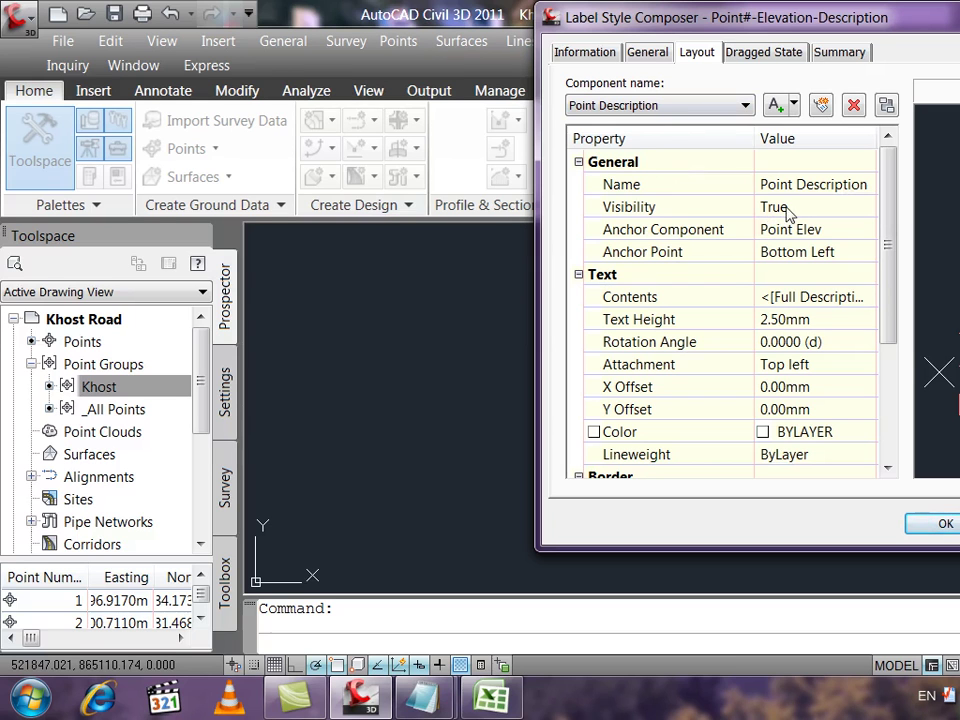
{"action": "left_click", "coordinate": [788, 212]}
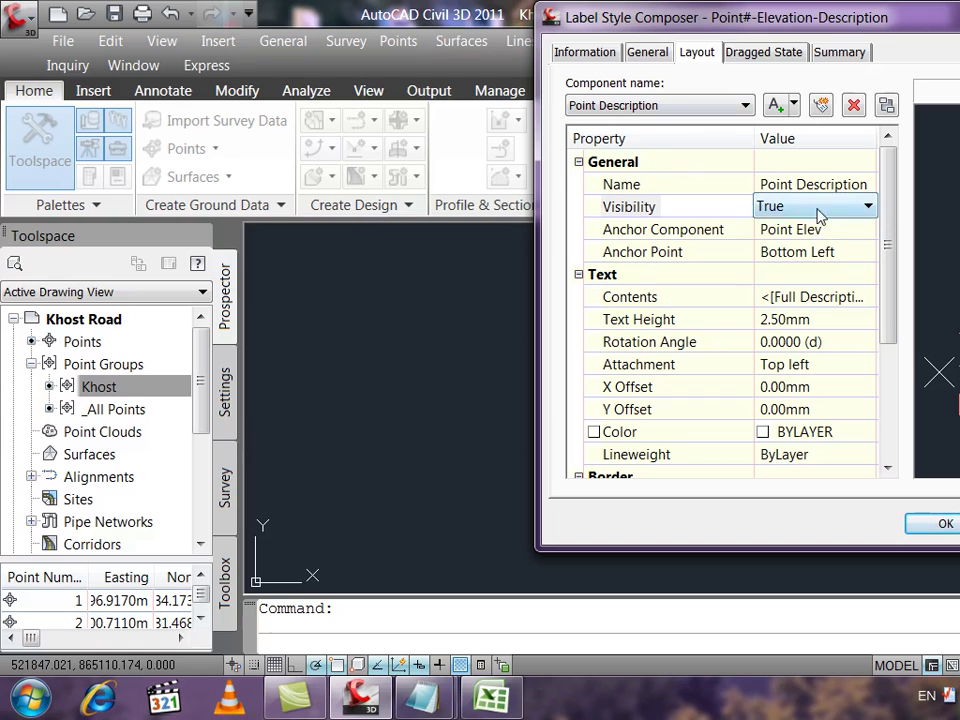
{"action": "left_click", "coordinate": [812, 207]}
{"action": "left_click", "coordinate": [800, 229]}
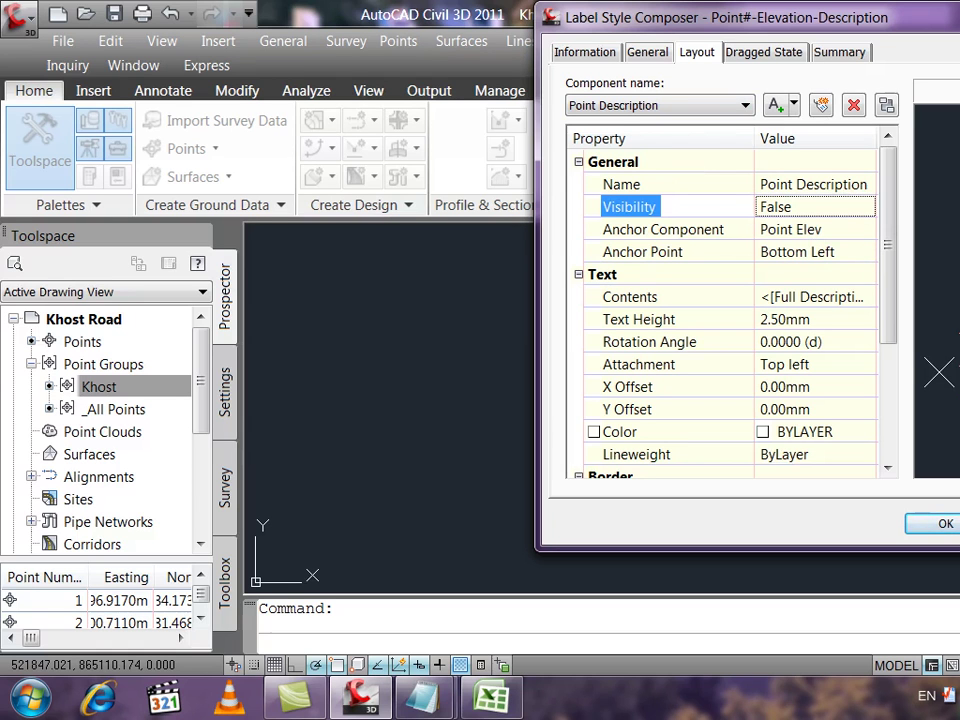
{"action": "left_click", "coordinate": [829, 212]}
{"action": "left_click", "coordinate": [829, 210]}
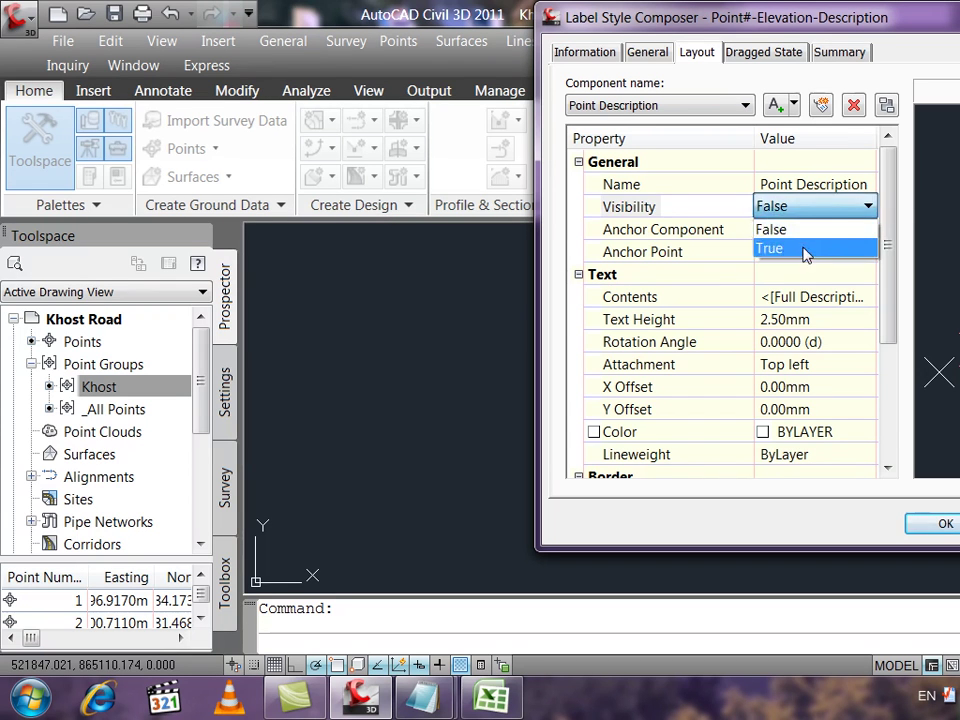
{"action": "left_click", "coordinate": [806, 251]}
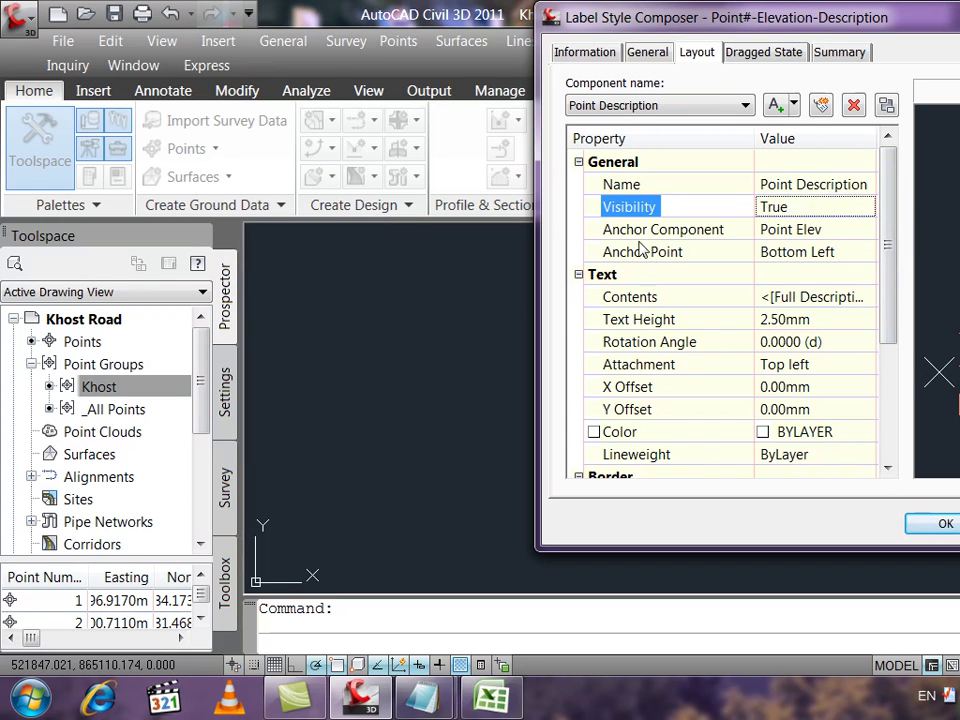
{"action": "left_click", "coordinate": [824, 238]}
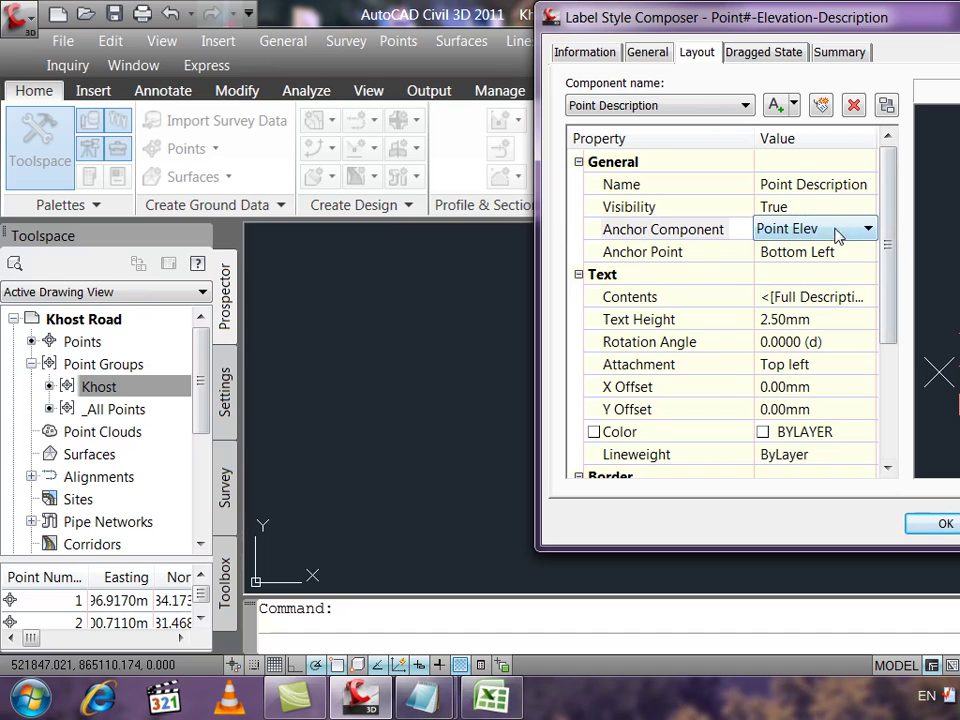
- Set the Point Description component's anchor component to Point Elev
{"action": "left_click", "coordinate": [866, 228]}
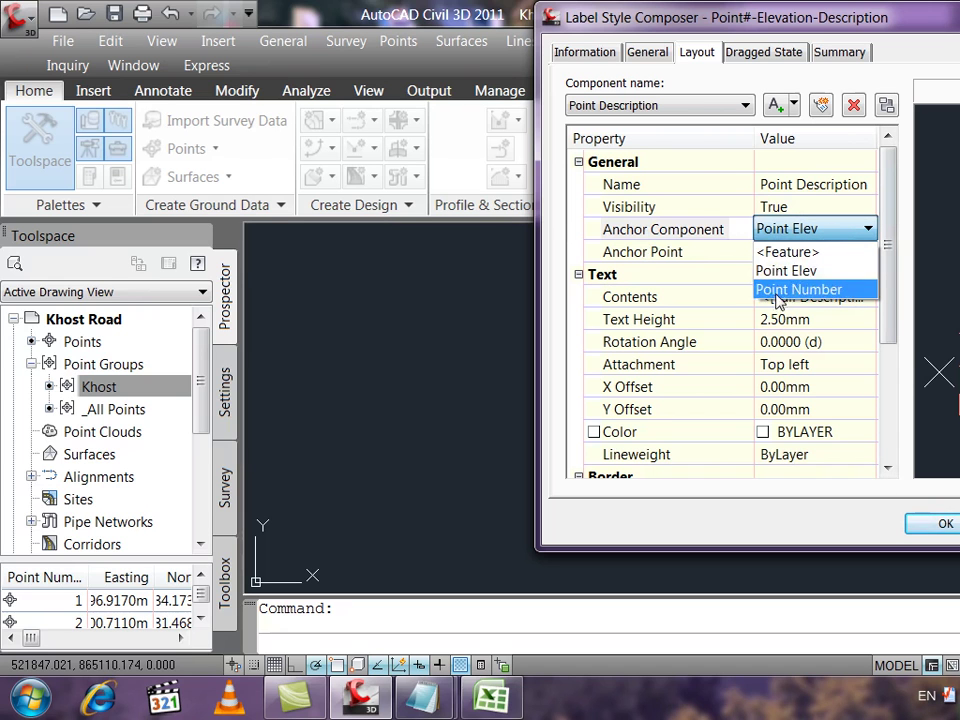
{"action": "left_click", "coordinate": [787, 252]}
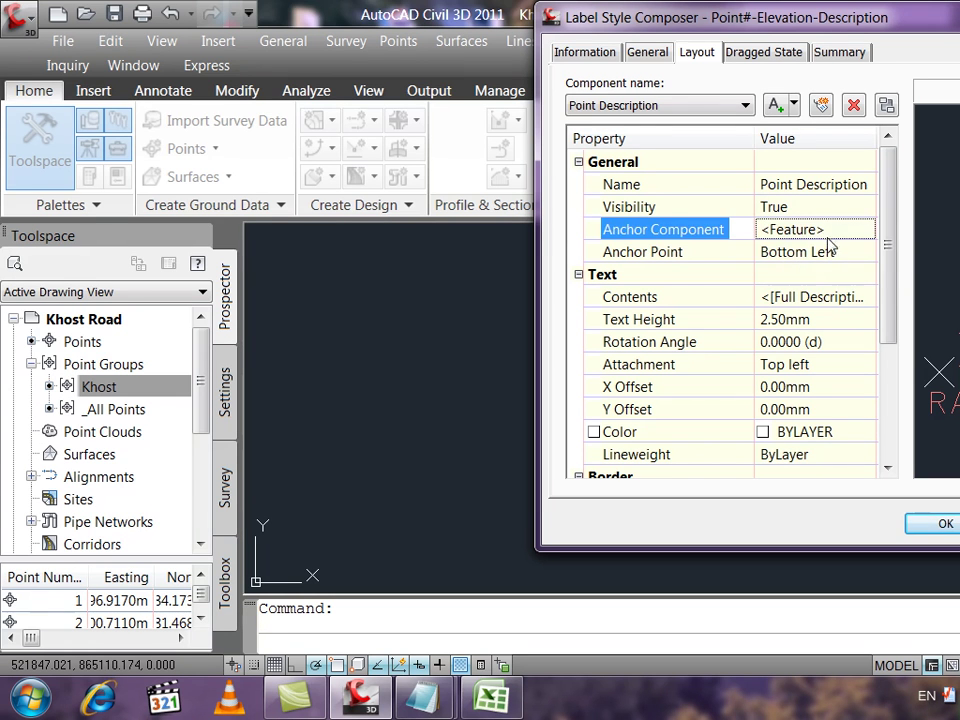
{"action": "left_click", "coordinate": [828, 236]}
{"action": "left_click", "coordinate": [829, 236]}
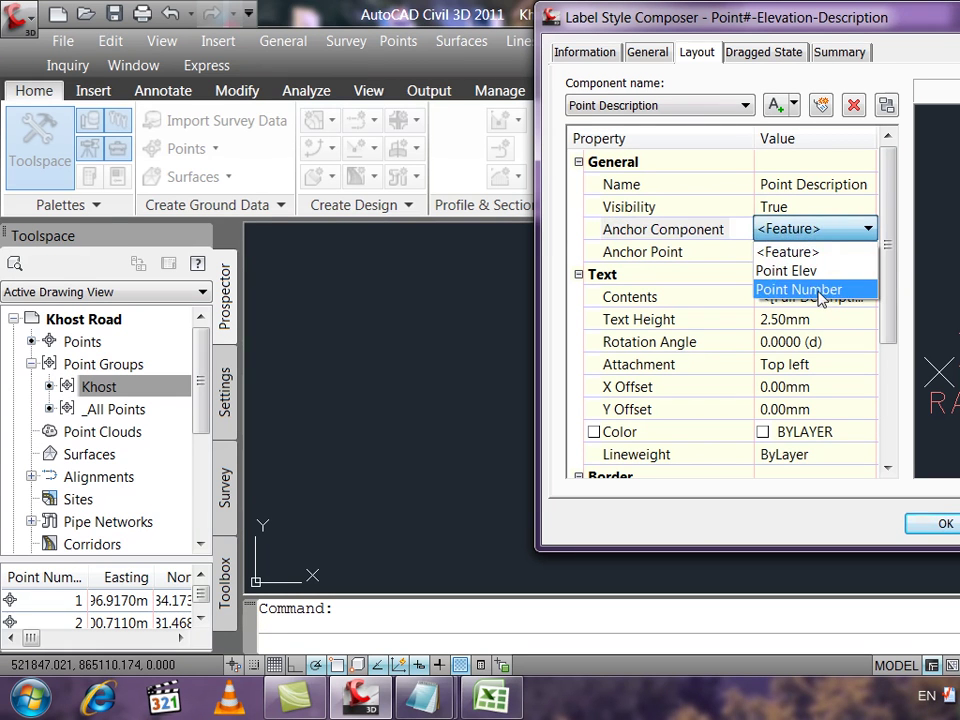
{"action": "left_click", "coordinate": [819, 291]}
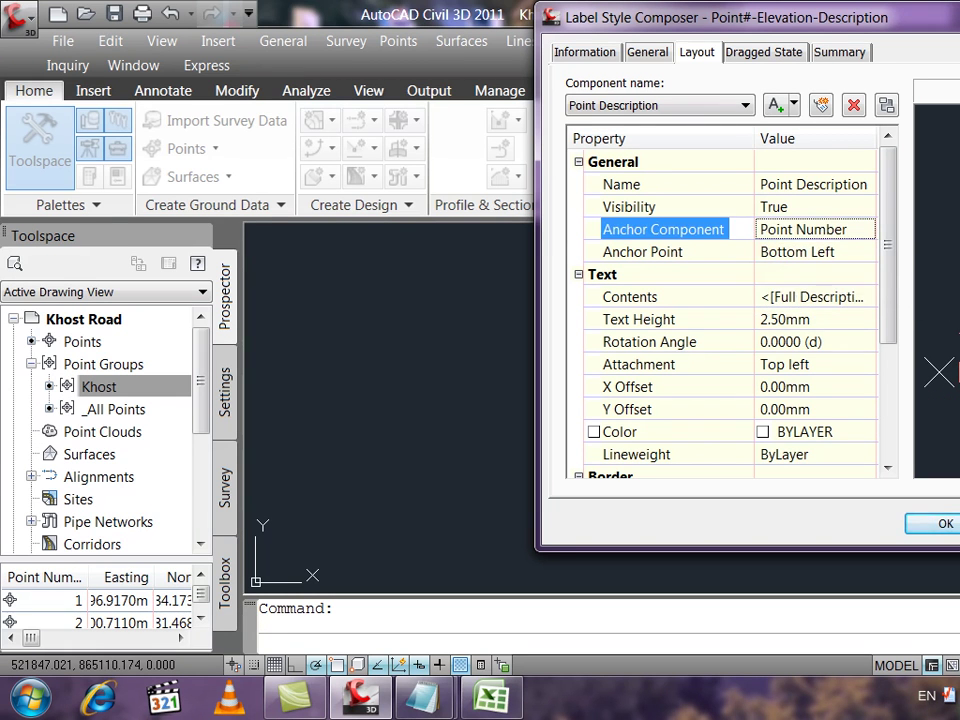
{"action": "left_click", "coordinate": [806, 229]}
{"action": "left_click", "coordinate": [806, 229]}
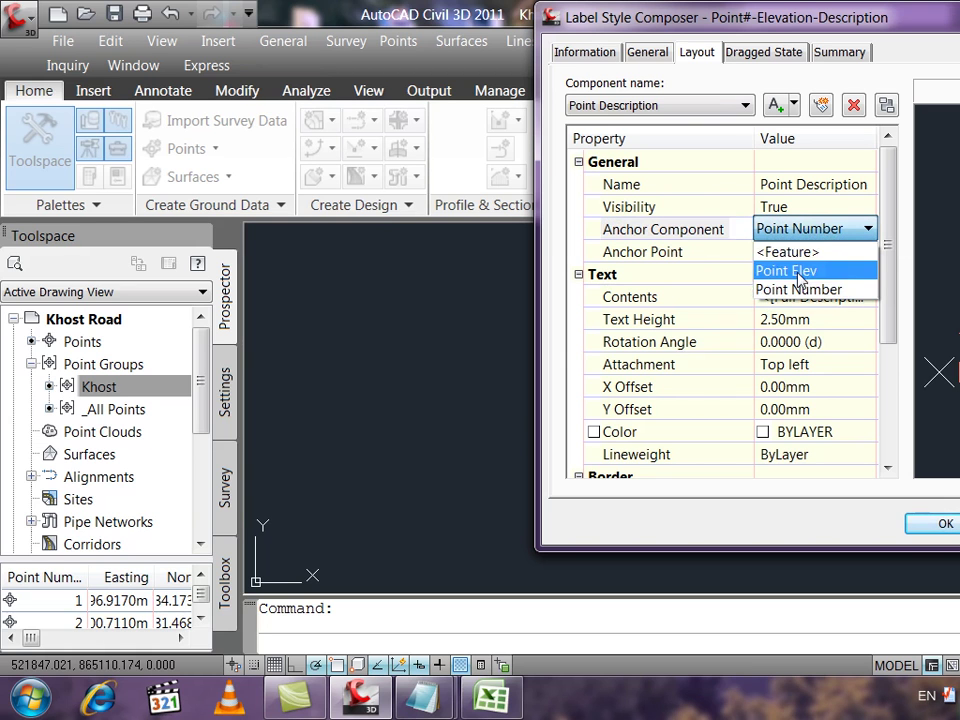
{"action": "left_click", "coordinate": [792, 270]}
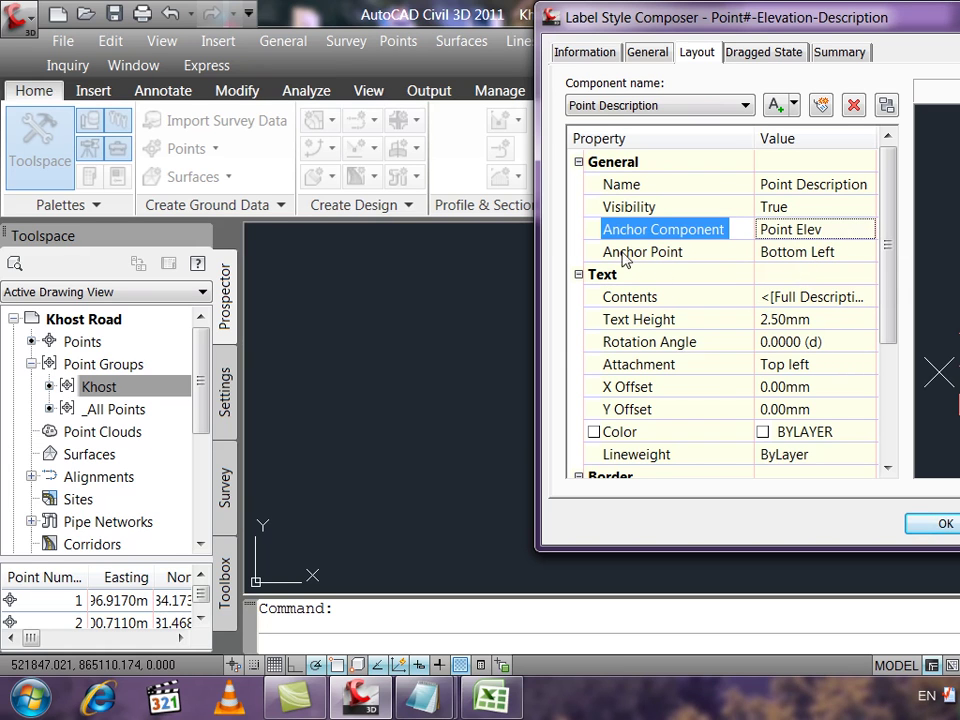
- Set the description's anchor point to Bottom Left, then select its Contents property
{"action": "left_click", "coordinate": [824, 256]}
{"action": "left_click", "coordinate": [868, 252]}
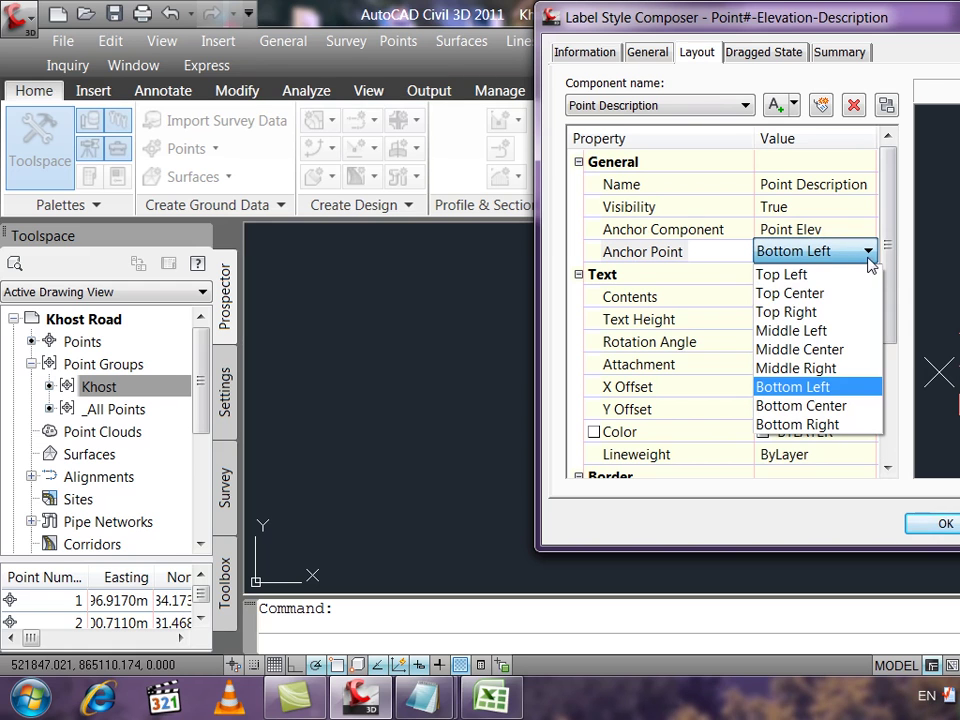
{"action": "left_click", "coordinate": [803, 294]}
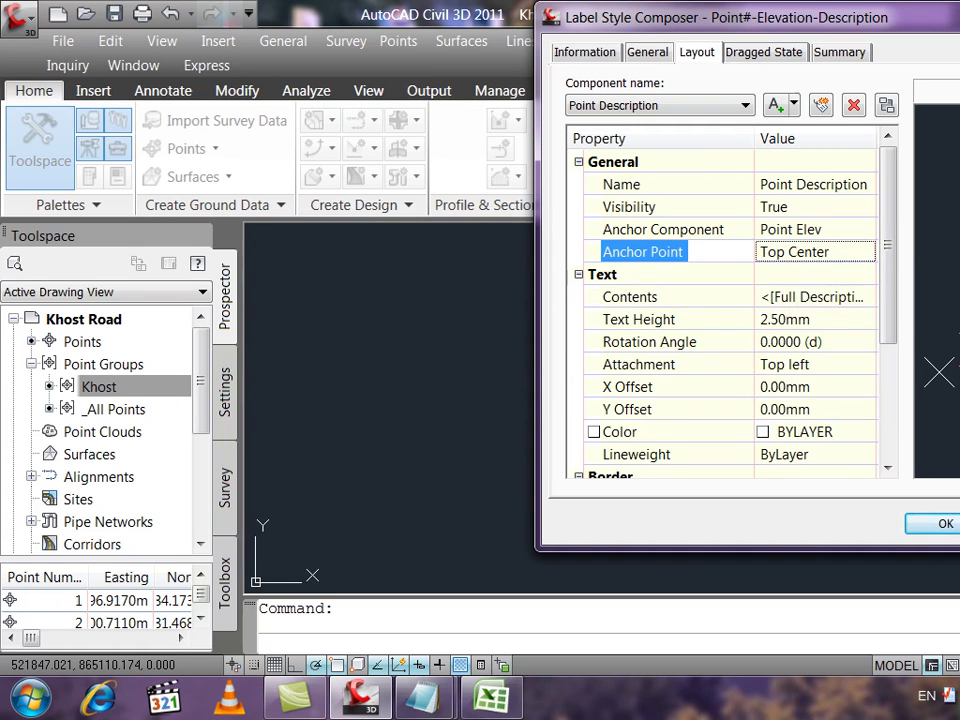
{"action": "left_click", "coordinate": [803, 257]}
{"action": "left_click", "coordinate": [868, 252]}
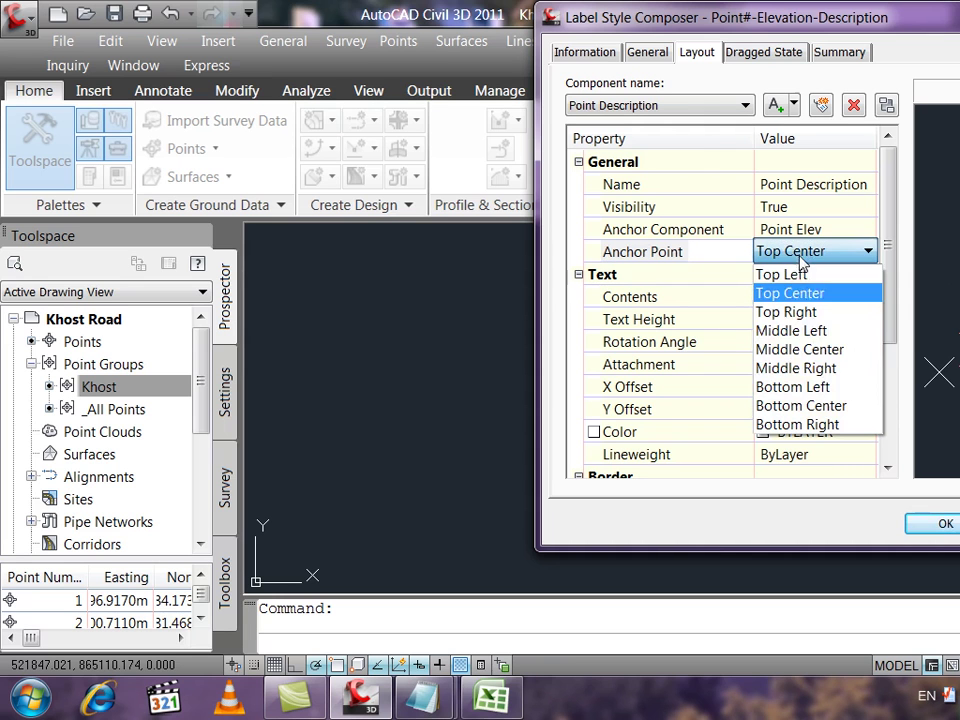
{"action": "left_click", "coordinate": [791, 369]}
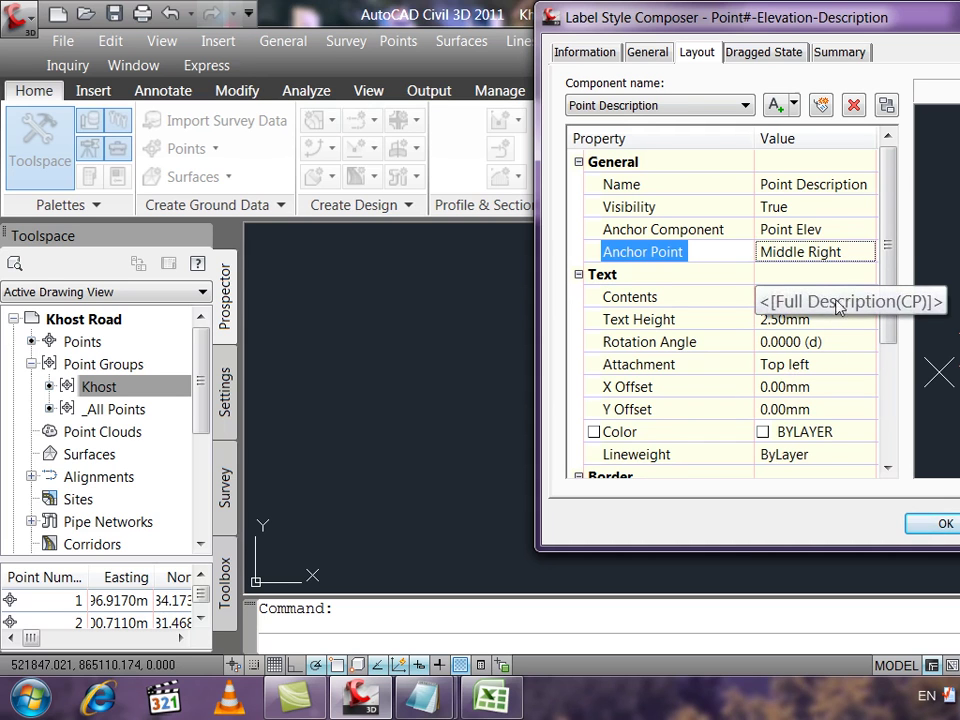
{"action": "left_click", "coordinate": [825, 253]}
{"action": "left_click", "coordinate": [828, 257]}
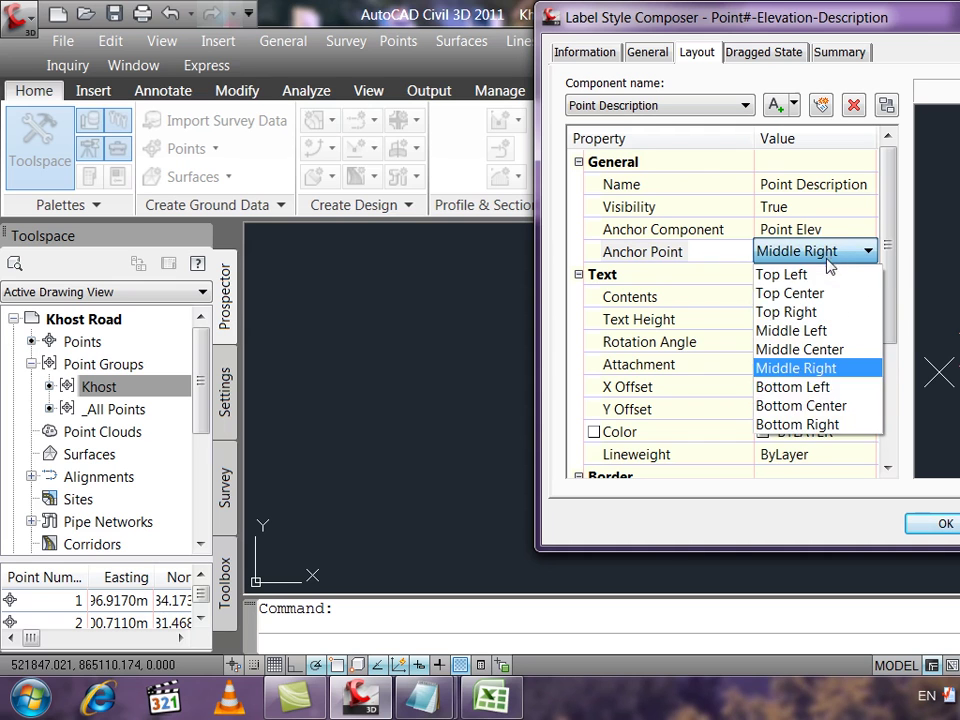
{"action": "left_click", "coordinate": [816, 388]}
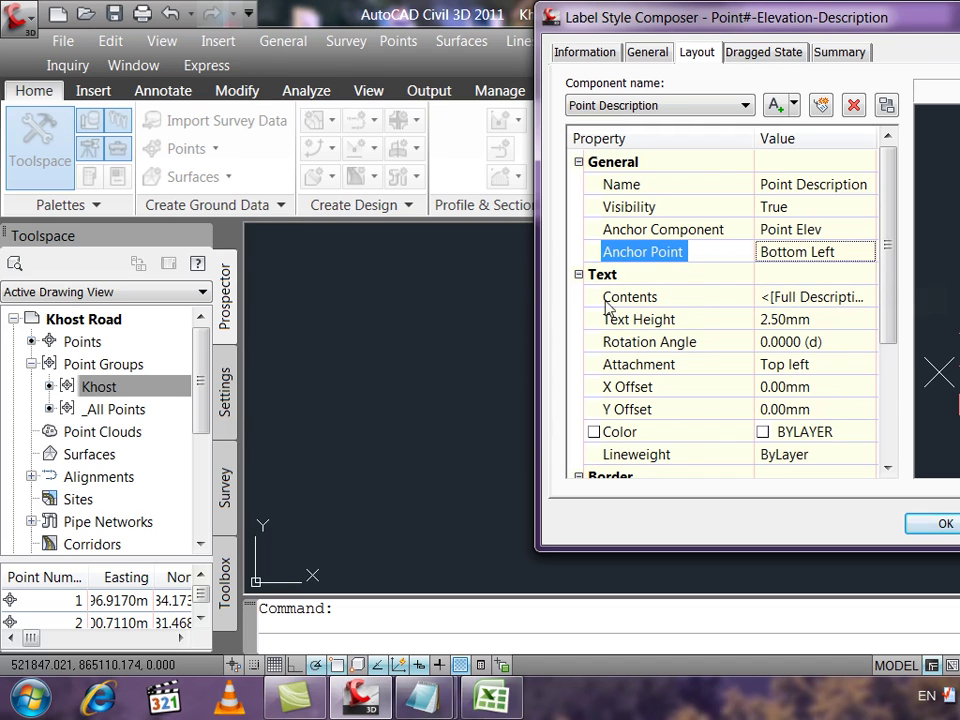
{"action": "left_click", "coordinate": [818, 305]}
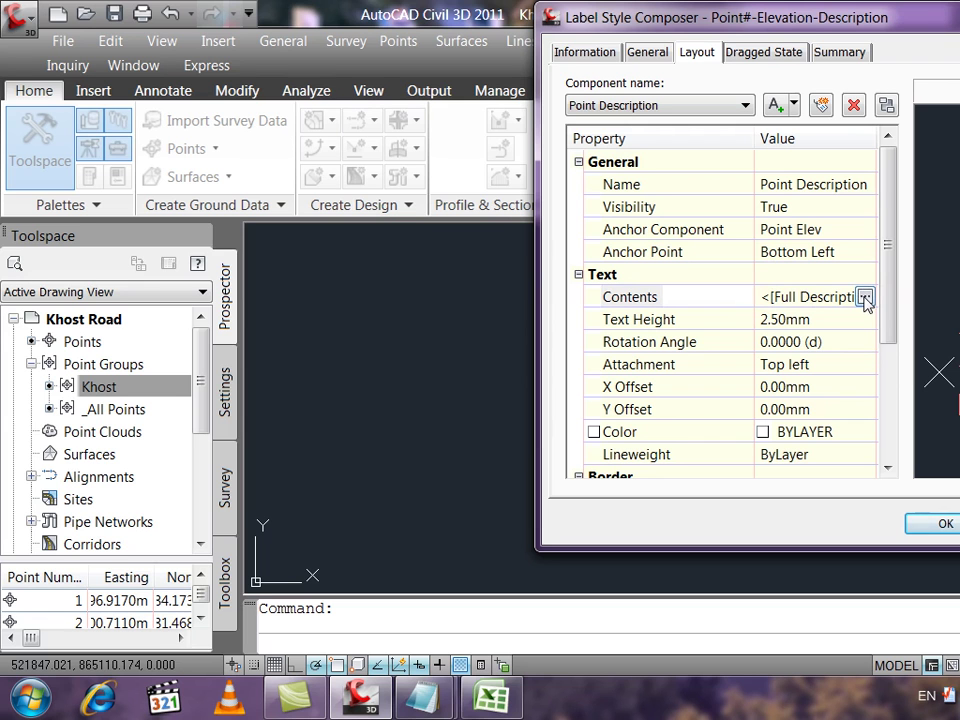
- Add a new Point Description line reading 'N=' followed by the Northing property field
{"action": "left_click", "coordinate": [865, 297]}
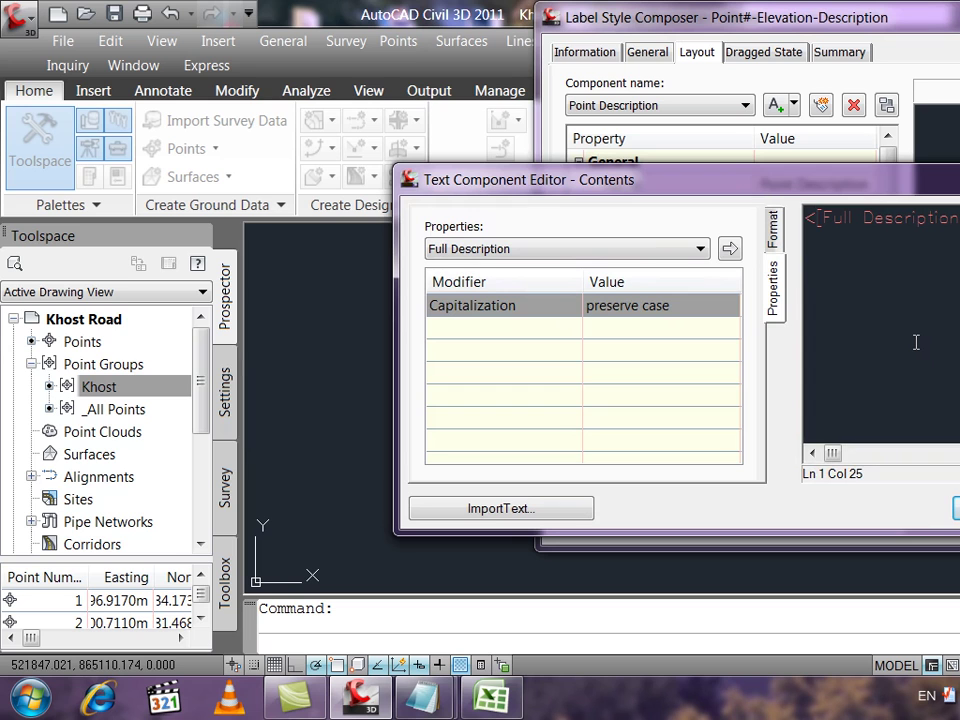
{"action": "key", "text": "Return"}
{"action": "left_click", "coordinate": [690, 251]}
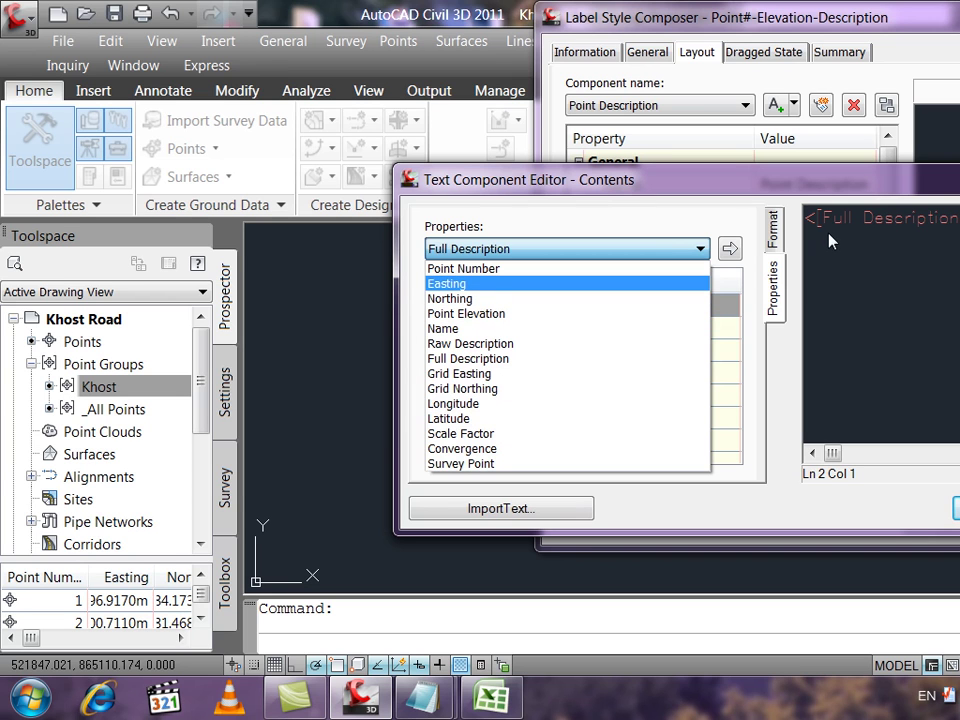
{"action": "left_click", "coordinate": [445, 300]}
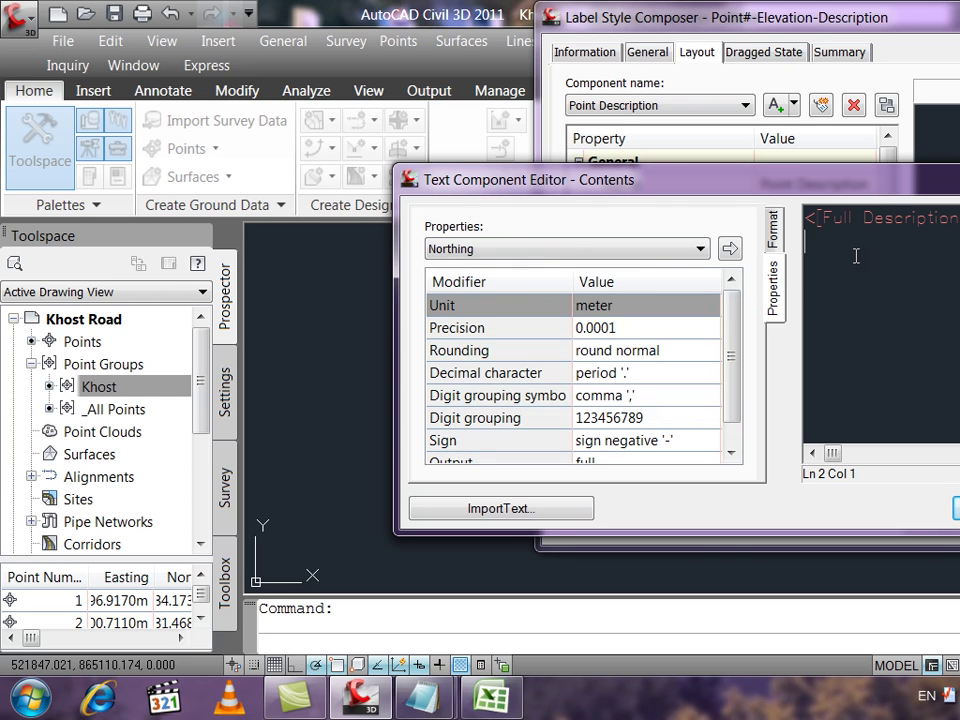
{"action": "type", "text": "N="}
{"action": "left_click", "coordinate": [729, 249]}
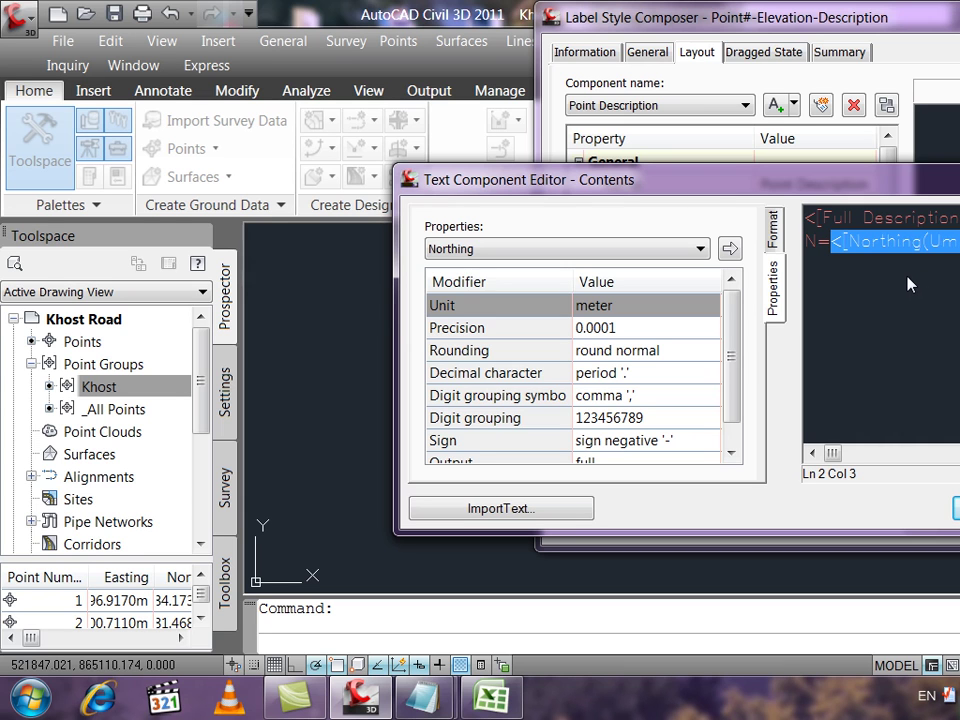
{"action": "left_click", "coordinate": [570, 252]}
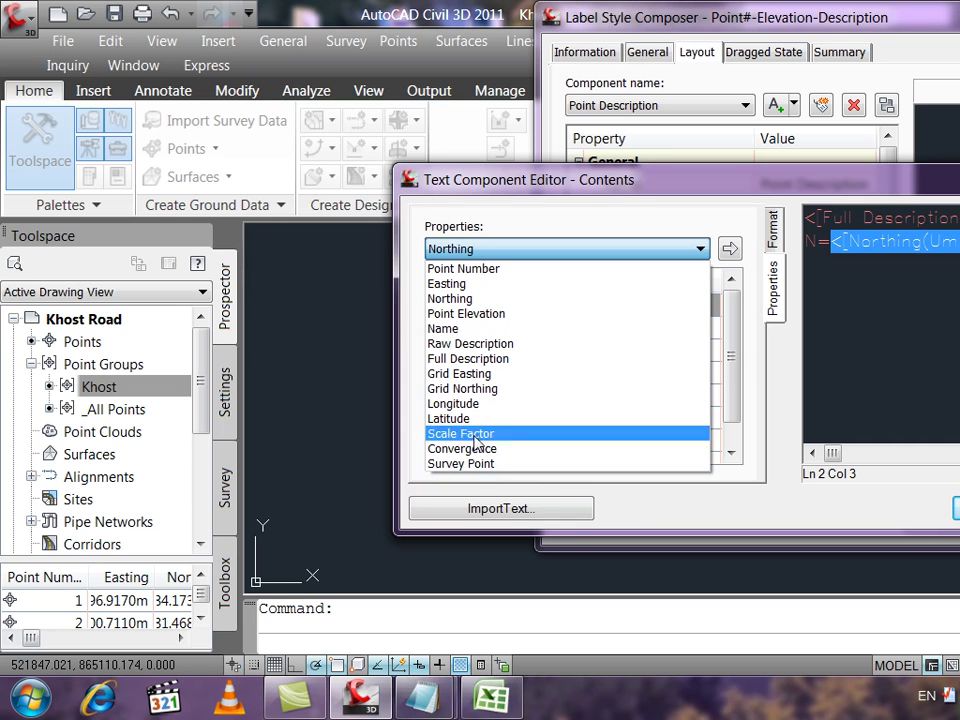
{"action": "key", "text": "Up"}
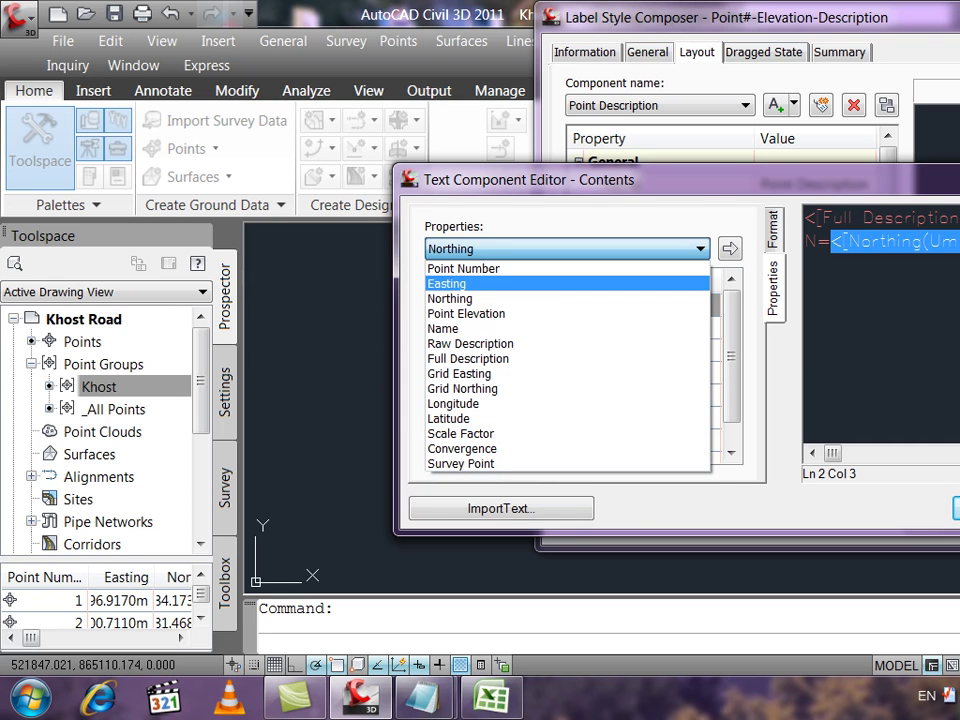
{"action": "left_click", "coordinate": [540, 178]}
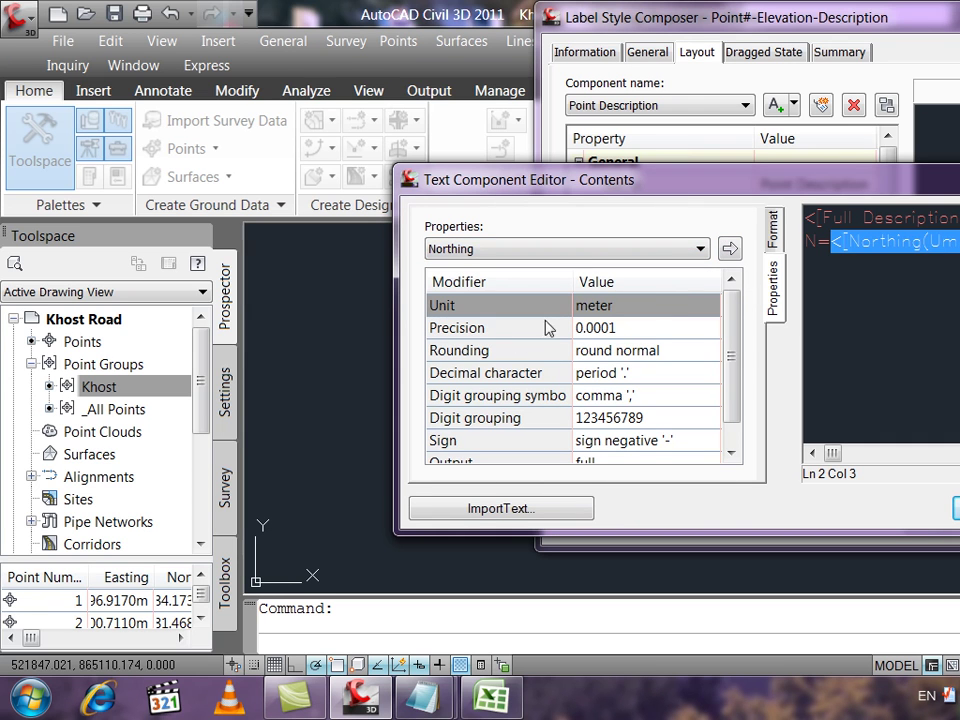
{"action": "left_click", "coordinate": [626, 305]}
{"action": "left_click", "coordinate": [639, 303]}
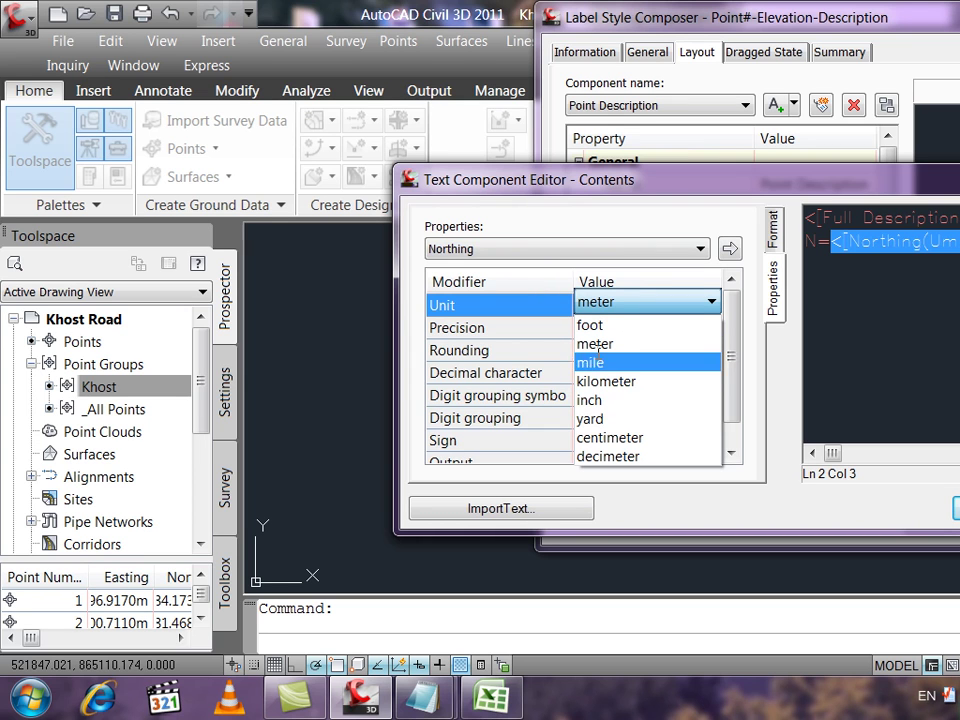
{"action": "left_click", "coordinate": [600, 225]}
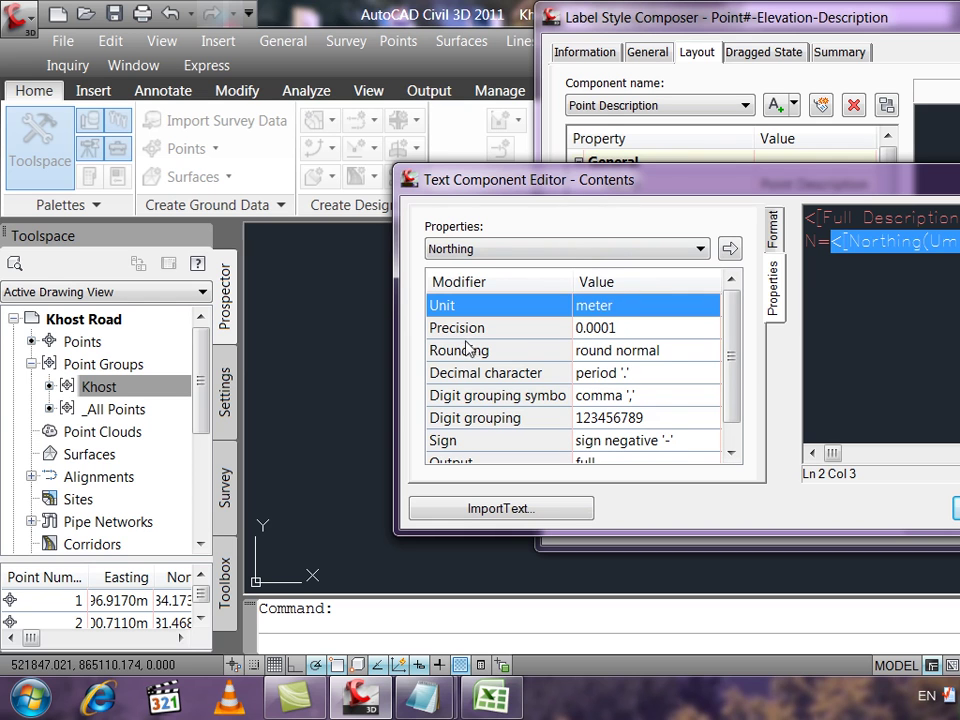
{"action": "left_click", "coordinate": [636, 330]}
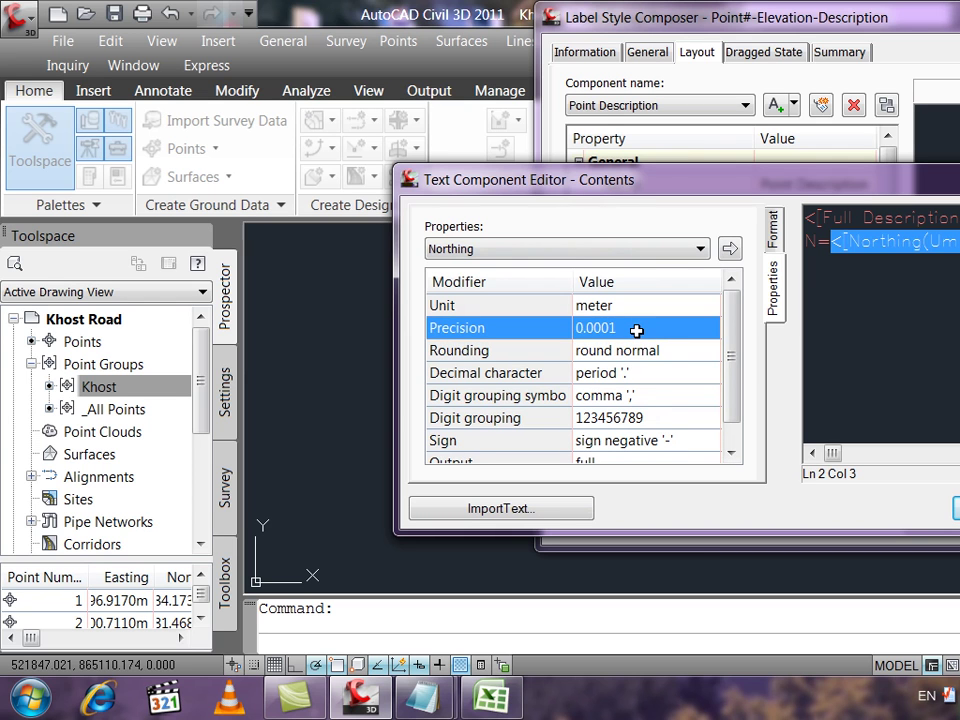
{"action": "left_click", "coordinate": [652, 331]}
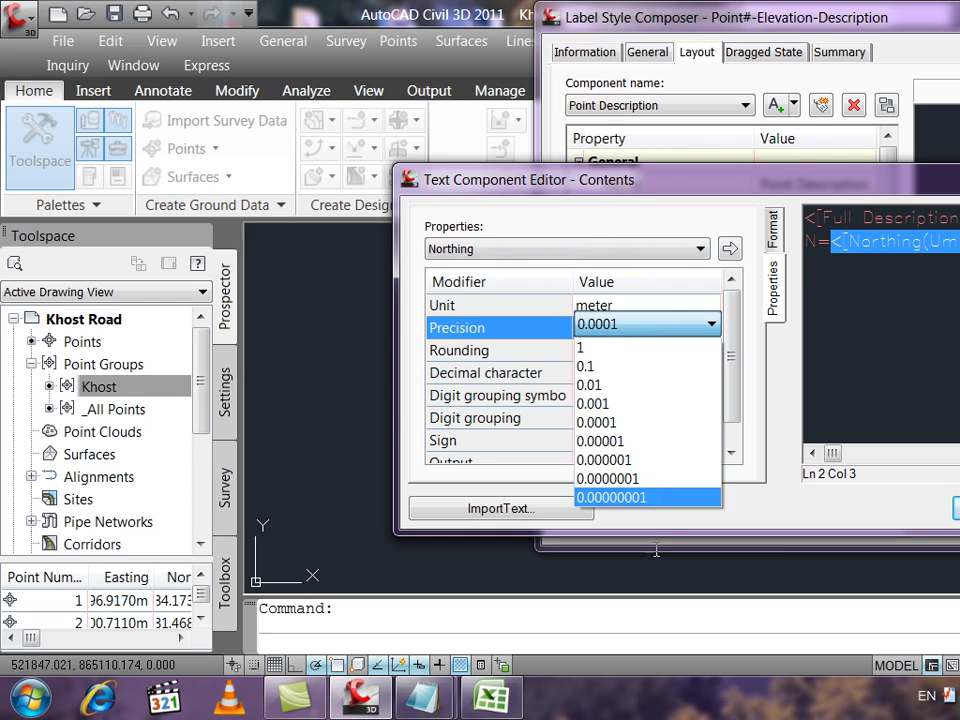
{"action": "left_click", "coordinate": [566, 236]}
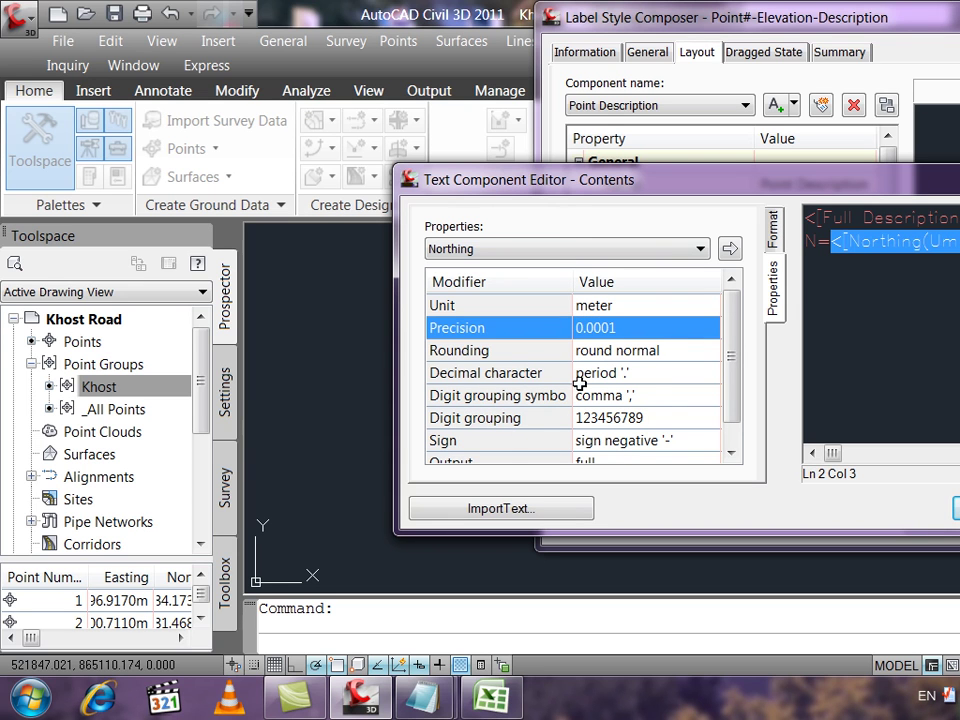
{"action": "left_click", "coordinate": [645, 374]}
{"action": "left_click", "coordinate": [645, 374]}
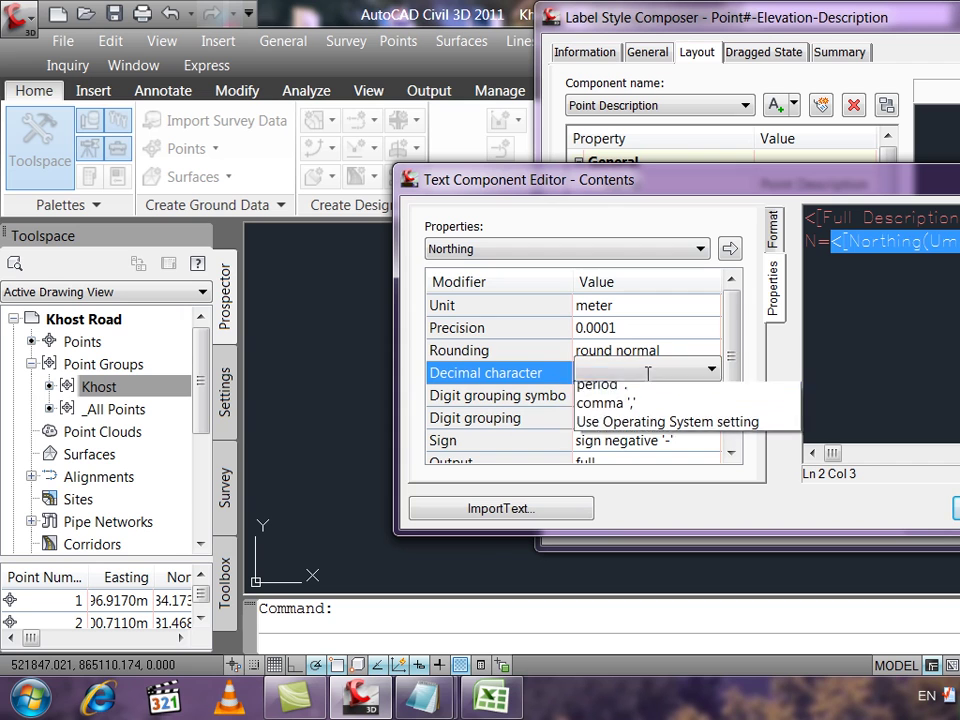